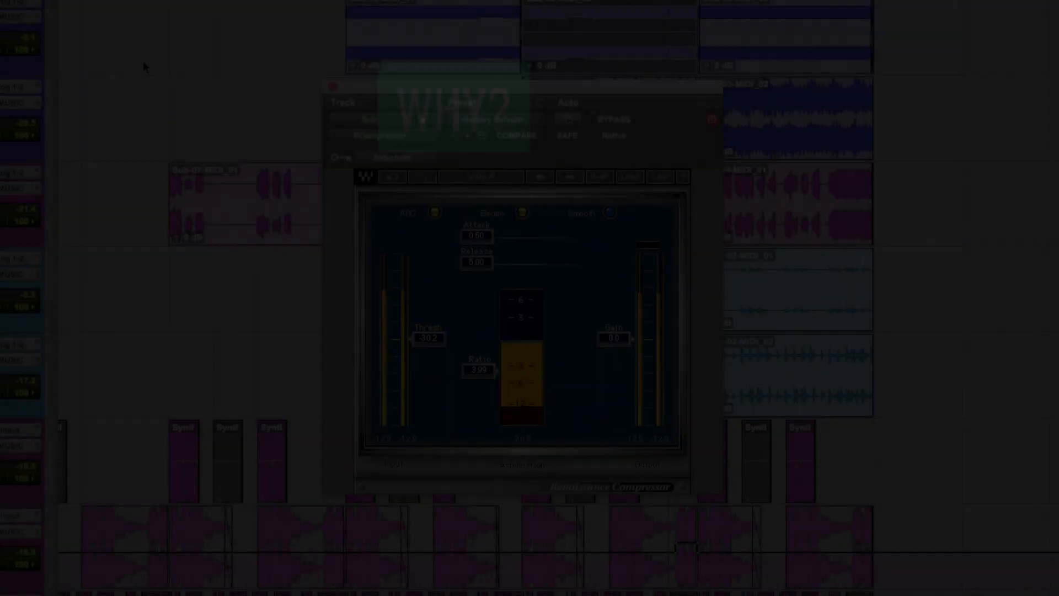
- Unmute the PRINT.01_10 clip and solo the PRINT.01 track
scroll(142, 58, up, 3)
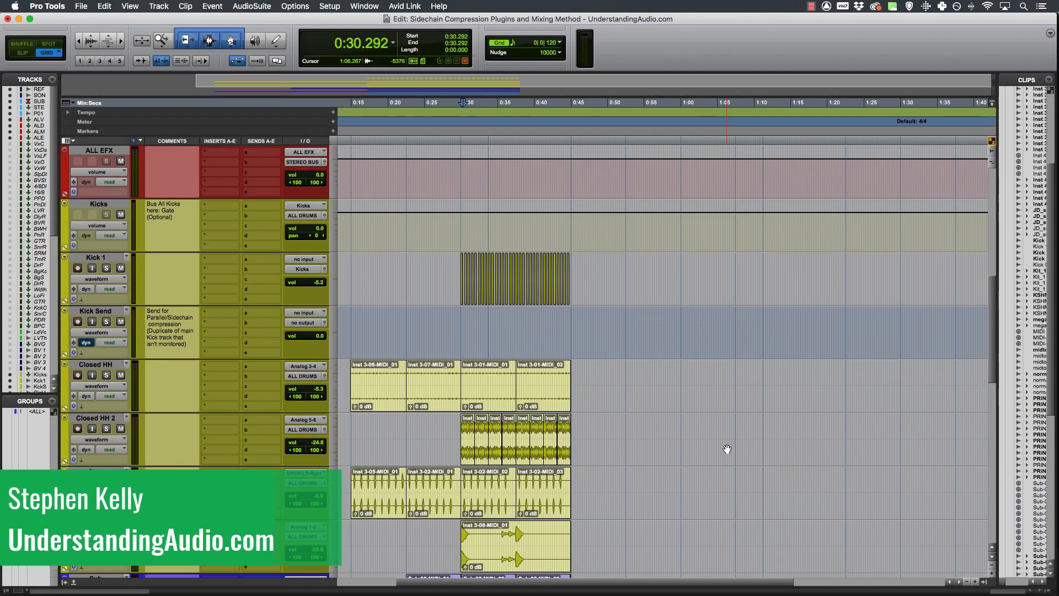
scroll(692, 446, up, 10)
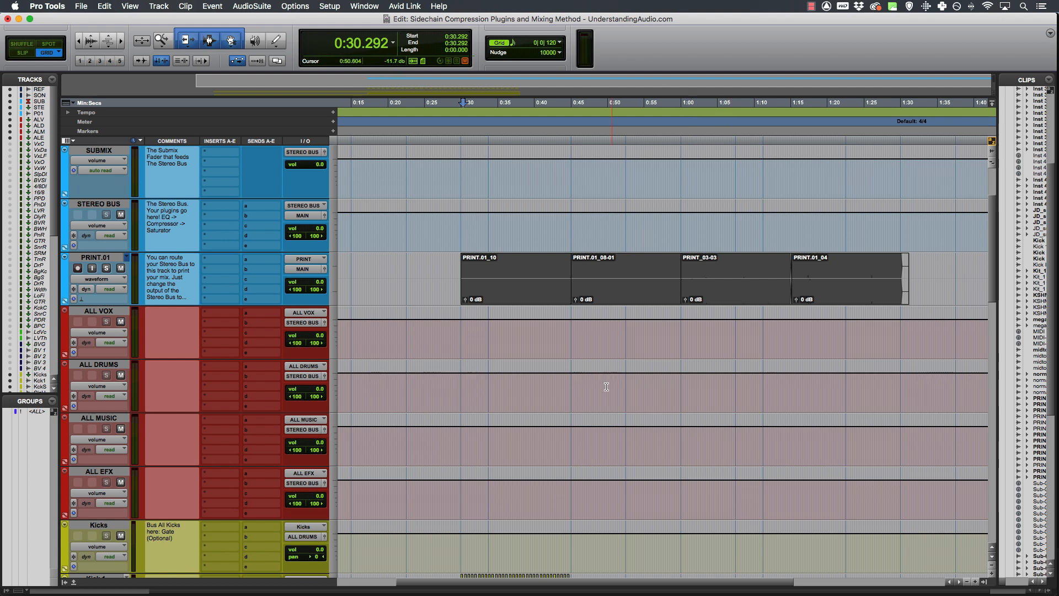
click(524, 293)
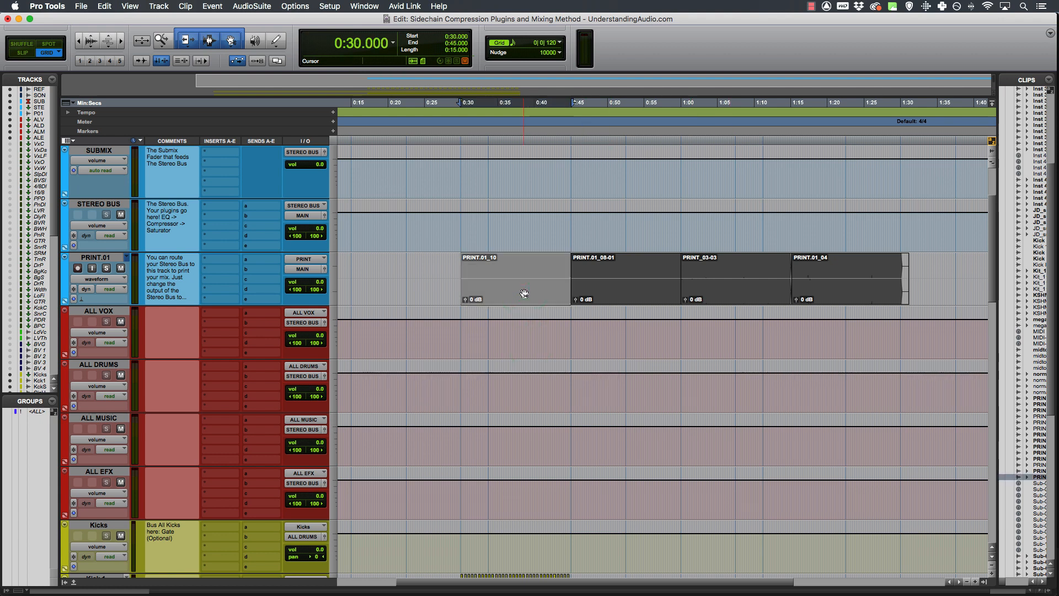
key(super+m)
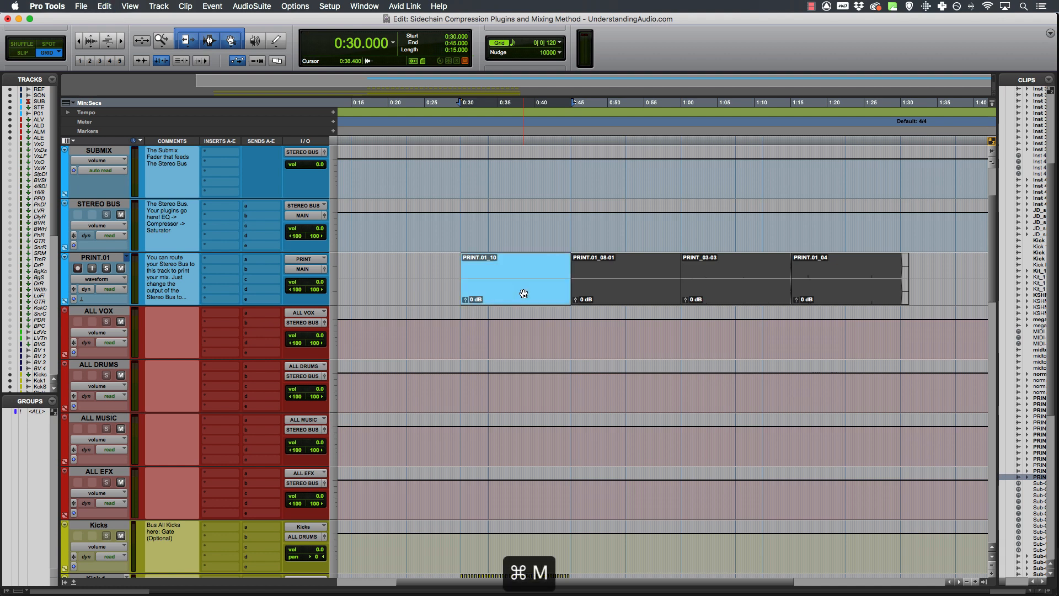
key(shift+s)
- Play back the PRINT.01_10 clip and mute it again
key(space)
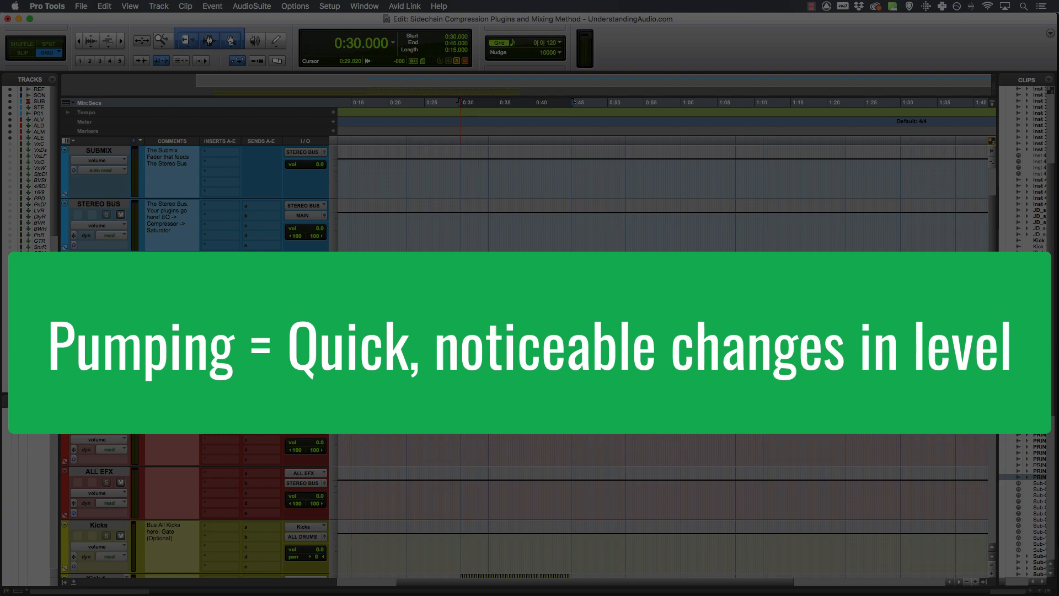
key(space)
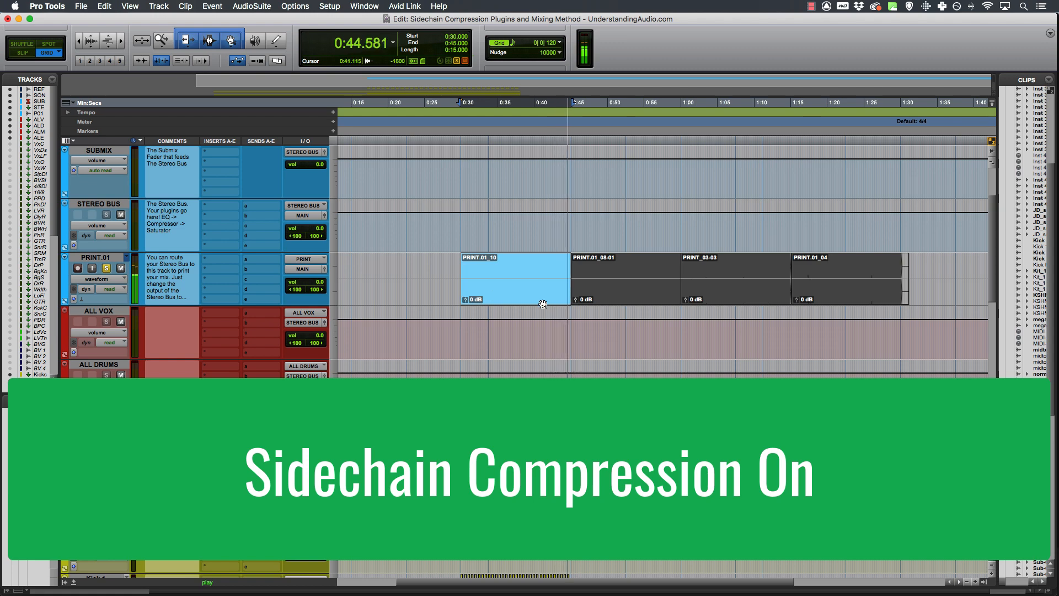
key(space)
key(super+m)
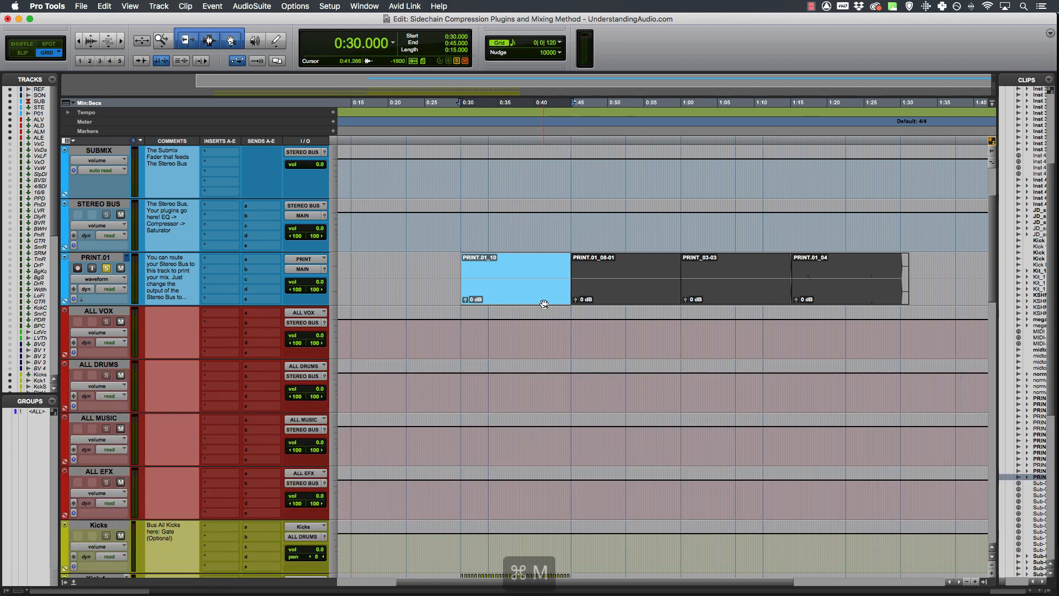
- Unmute the PRINT.01_08-01 clip, play it back for comparison and mute it again
click(612, 303)
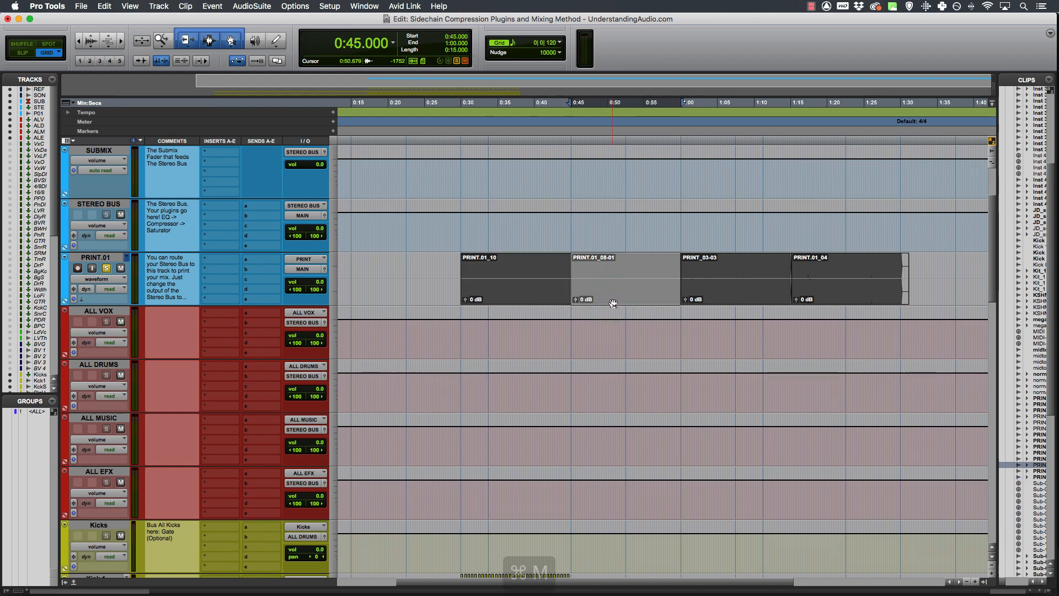
key(super+m)
key(space)
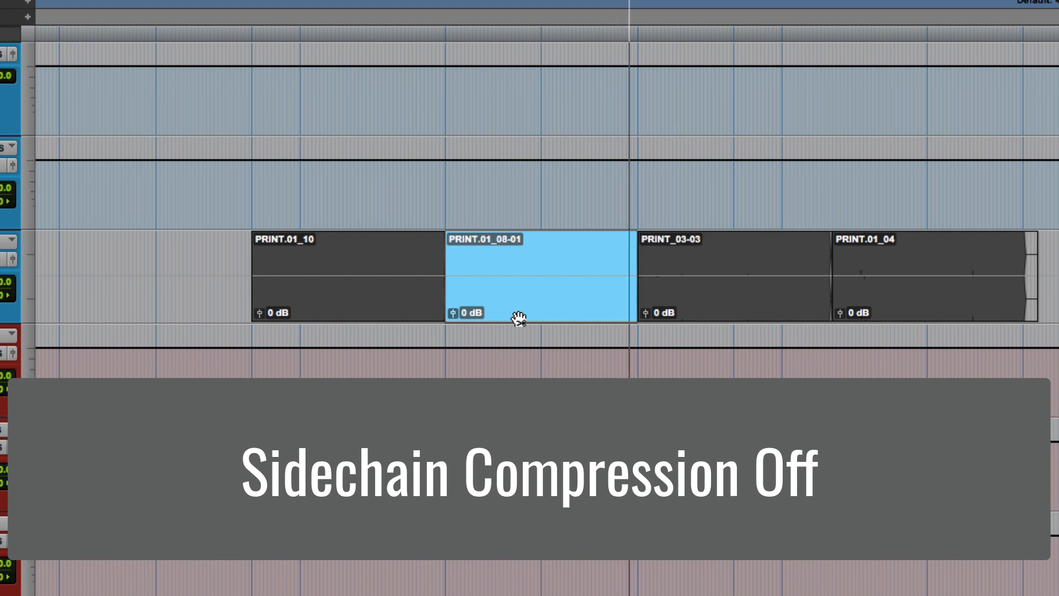
key(space)
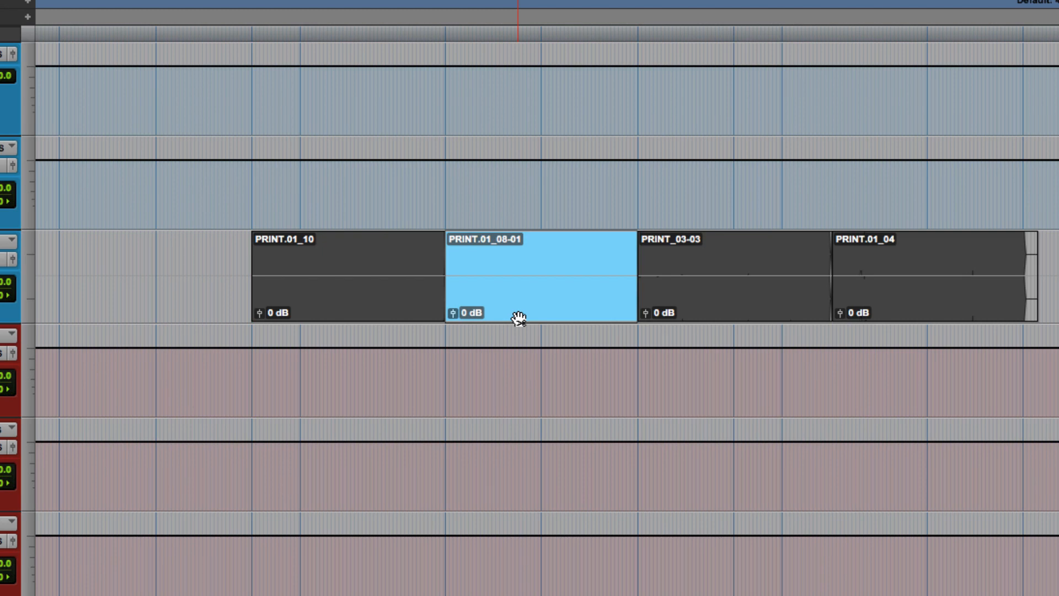
key(super+m)
- Unmute the PRINT_03-03 and PRINT.01_04 clips on the PRINT.01 track and select both together
click(747, 295)
key(super+m)
click(899, 295)
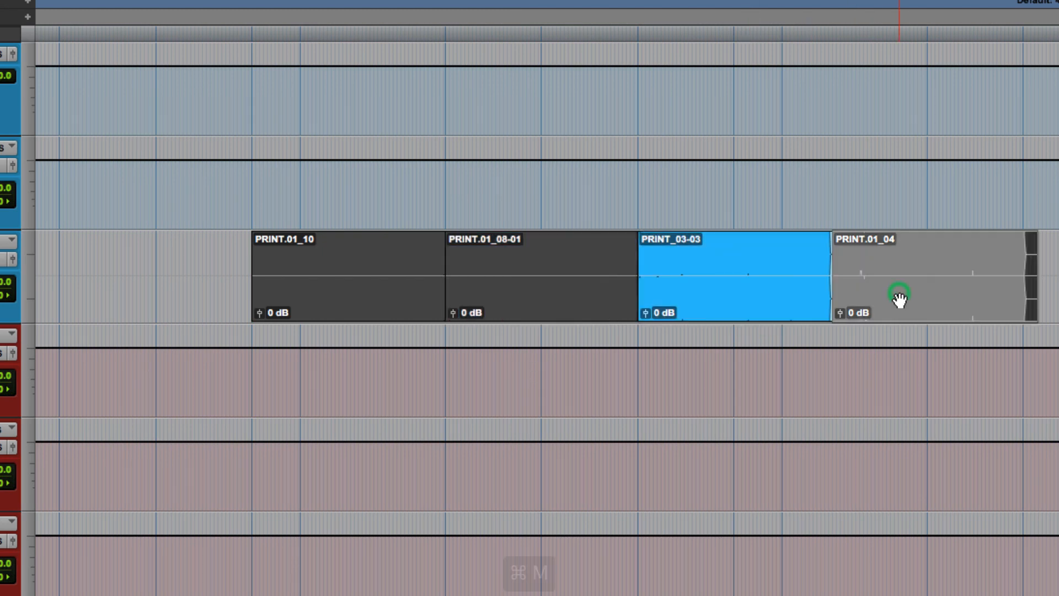
key(super+m)
click(756, 303)
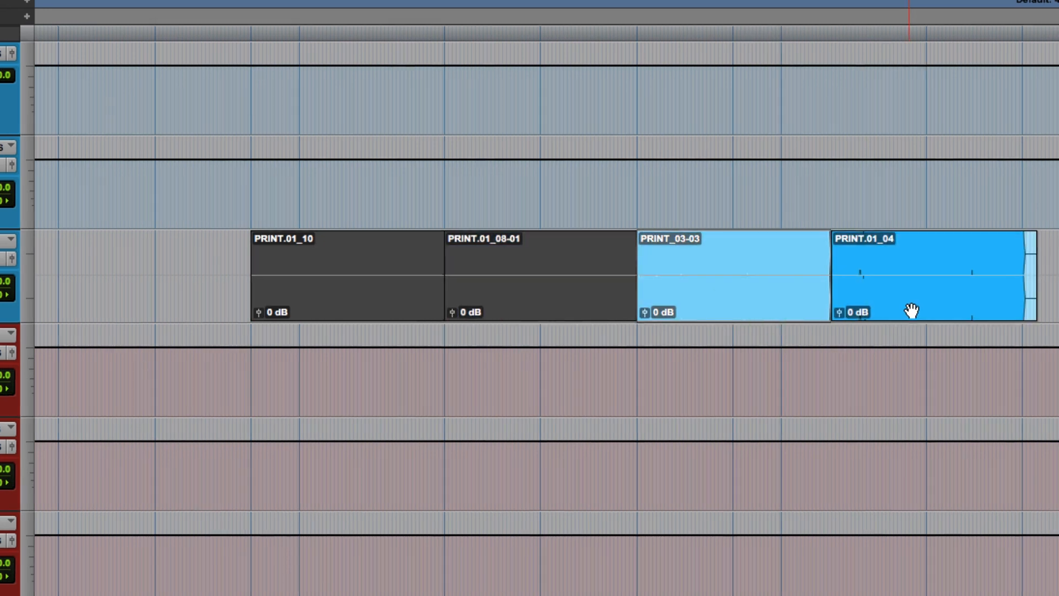
shift+click(913, 308)
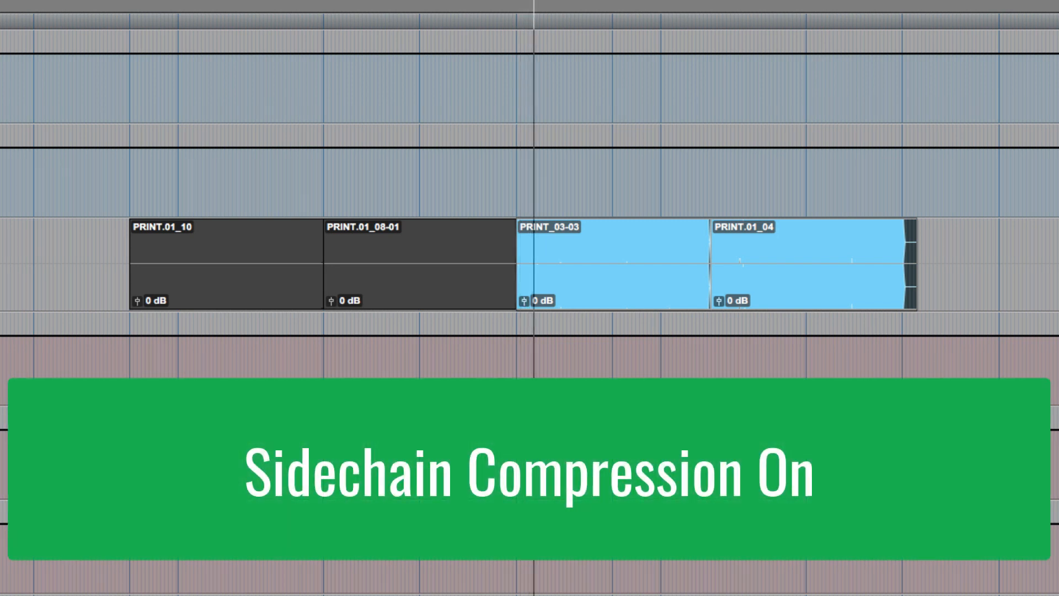
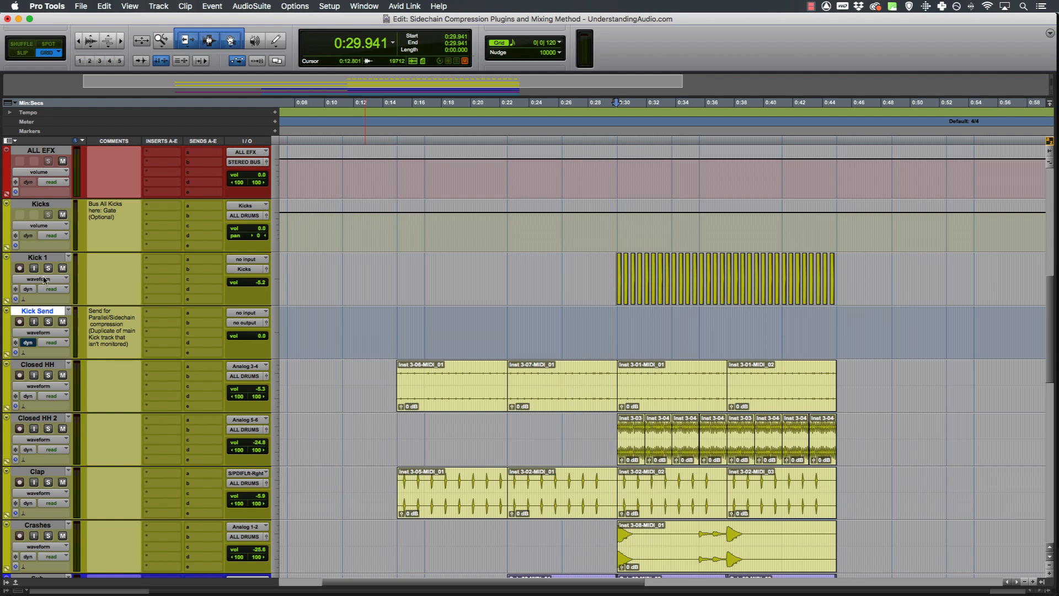
click(50, 259)
right_click(50, 260)
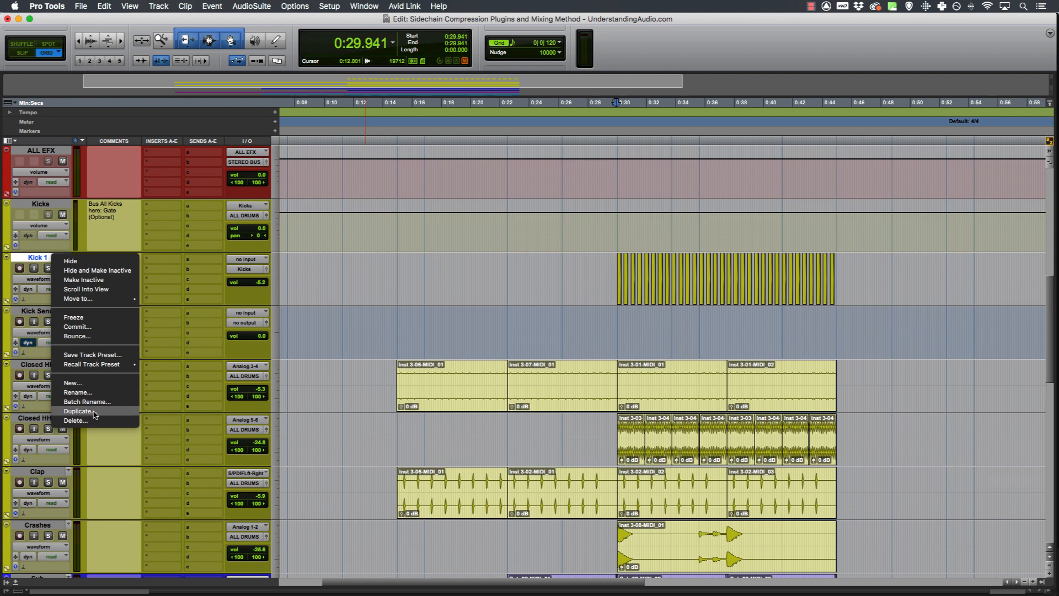
click(37, 259)
click(48, 310)
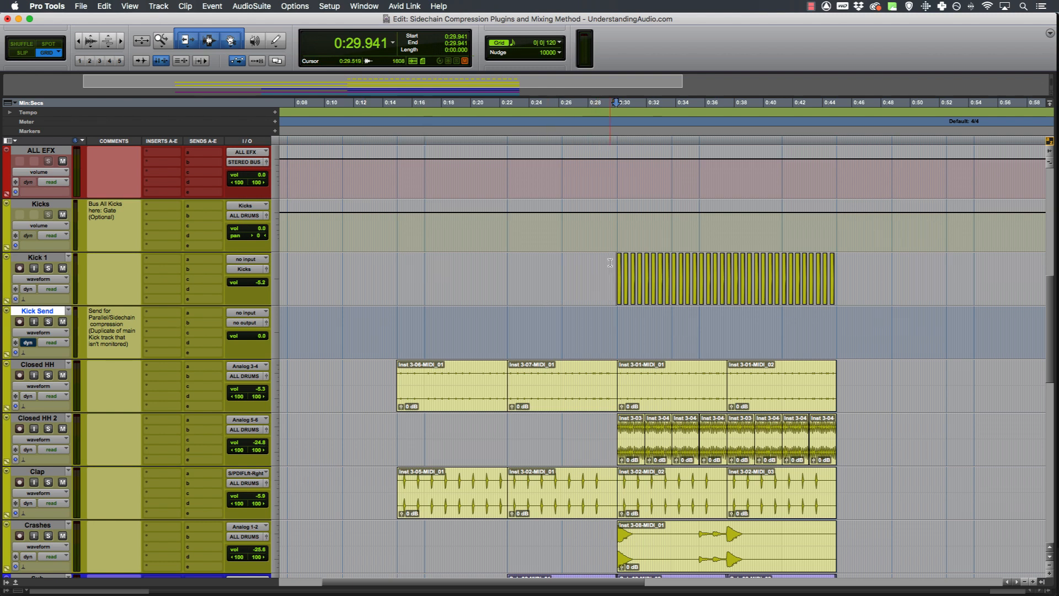
- Copy all of the Kick 1 clips onto the Kick Send track at the same timeline position
click(619, 302)
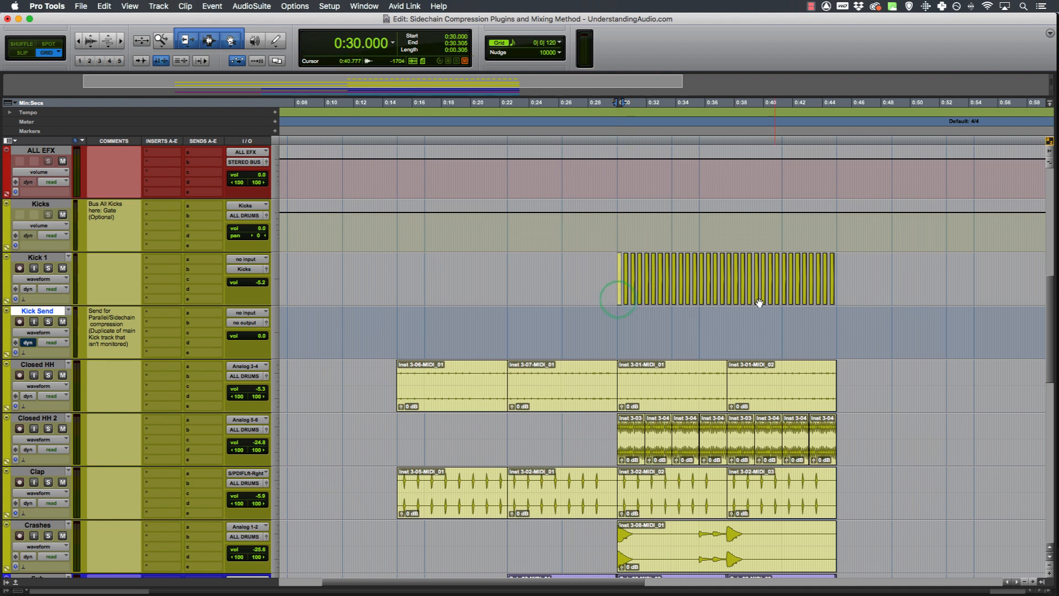
shift+click(833, 299)
drag(832, 299, 828, 328)
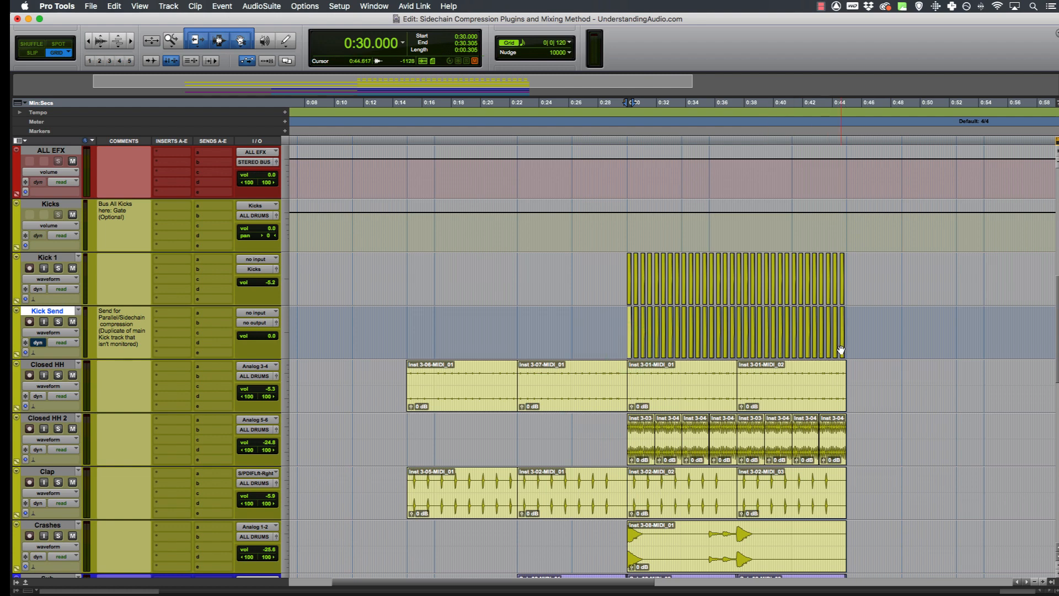
- Copy the Kick Send clips to the start of the timeline and delete those extra copies
click(841, 347)
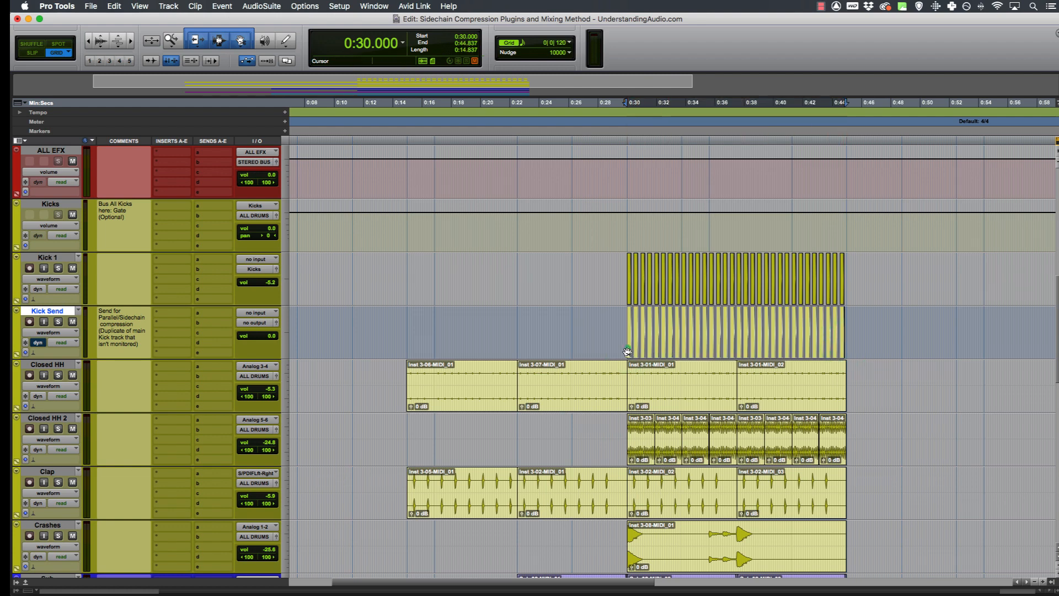
drag(629, 352, 243, 342)
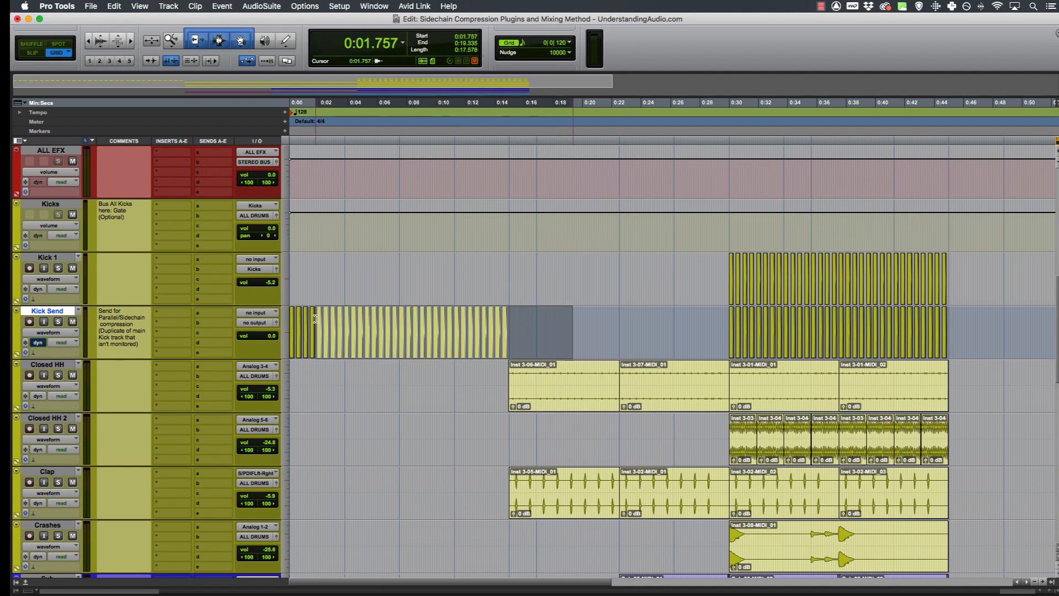
key(BackSpace)
click(739, 318)
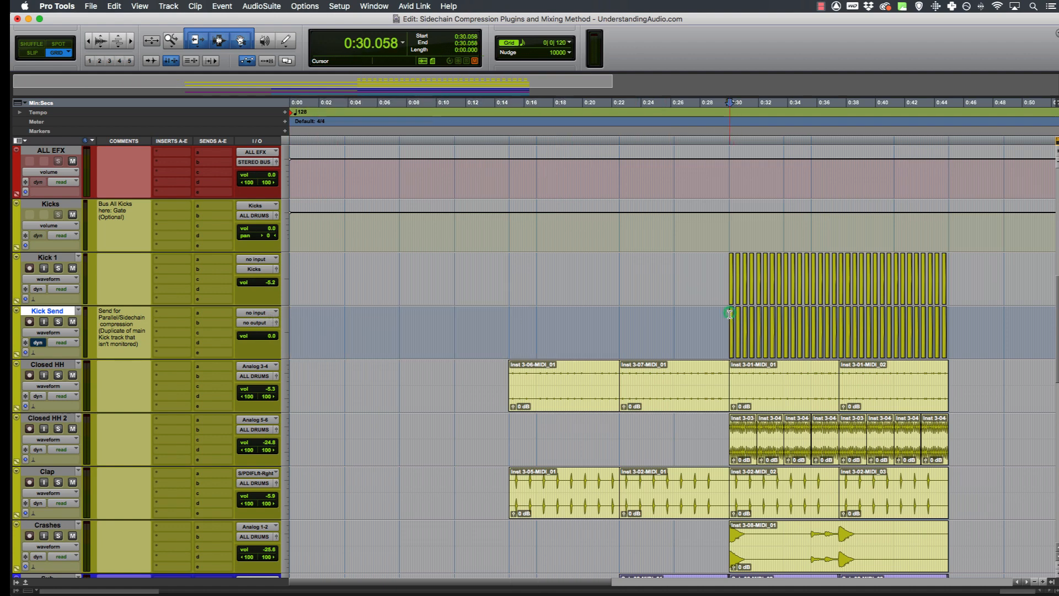
- Assign send A of the Kick Send track to the Sidechain (Mono) bus
key(super+bracketright)
key(super+bracketright)
scroll(733, 315, right, 2)
key(super+bracketleft)
key(super+bracketleft)
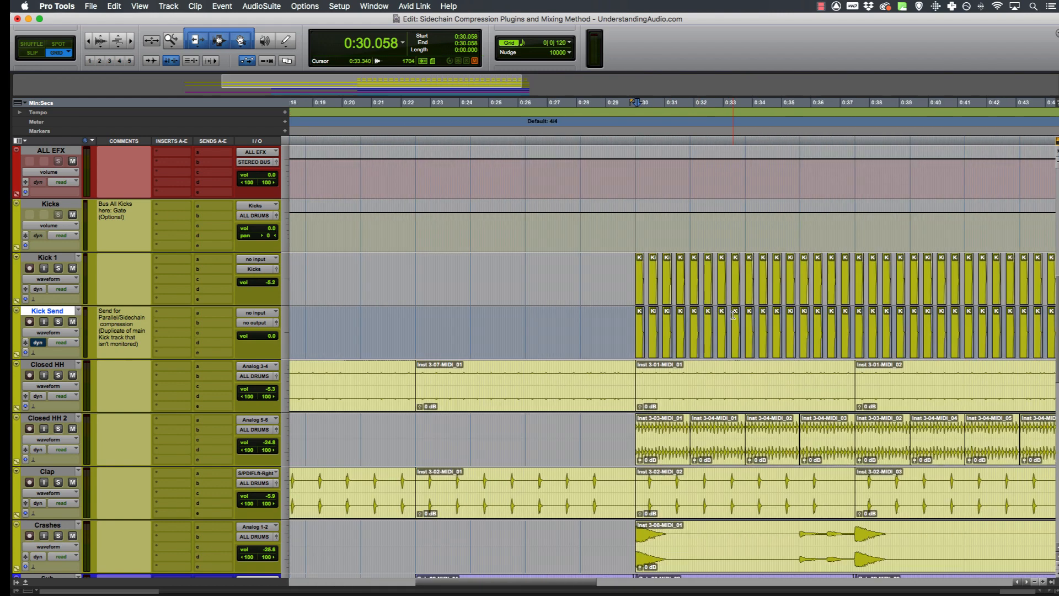
scroll(733, 315, right, 4)
key(super+bracketright)
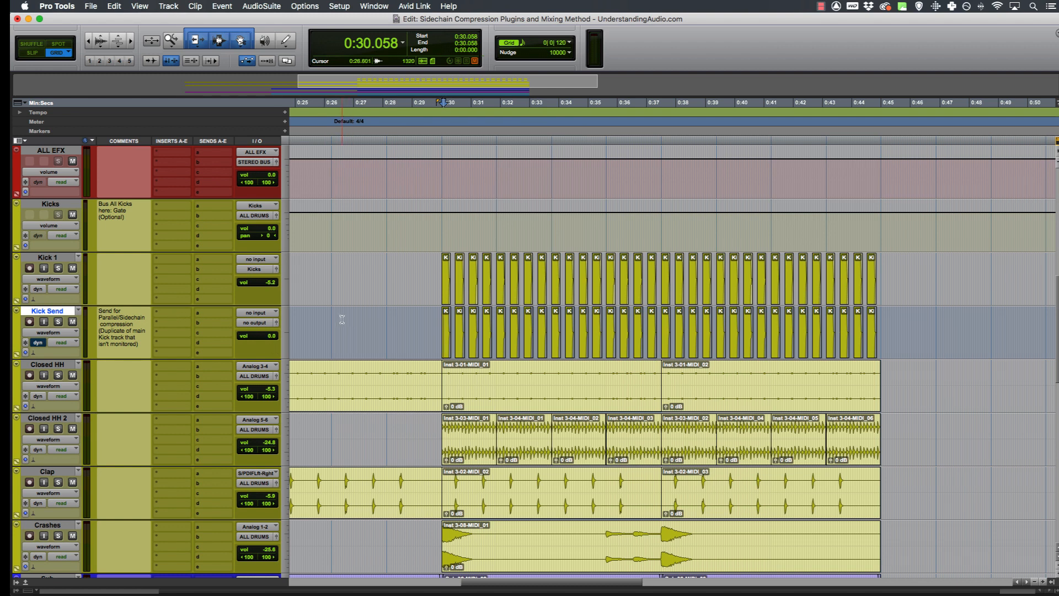
click(217, 316)
mouse_move(232, 323)
mouse_move(341, 327)
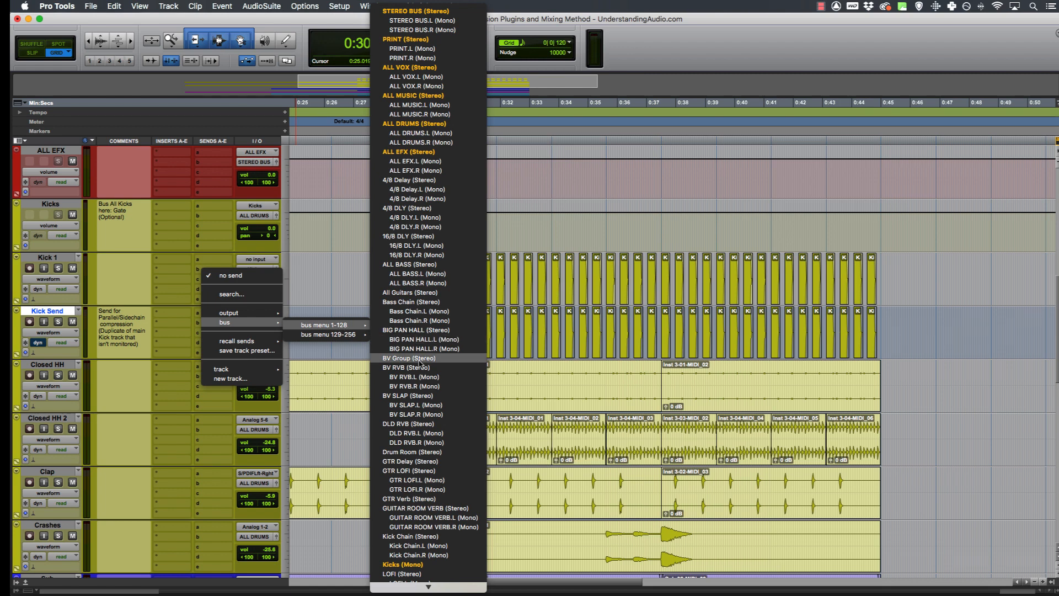
scroll(420, 362, down, 10)
scroll(420, 362, down, 15)
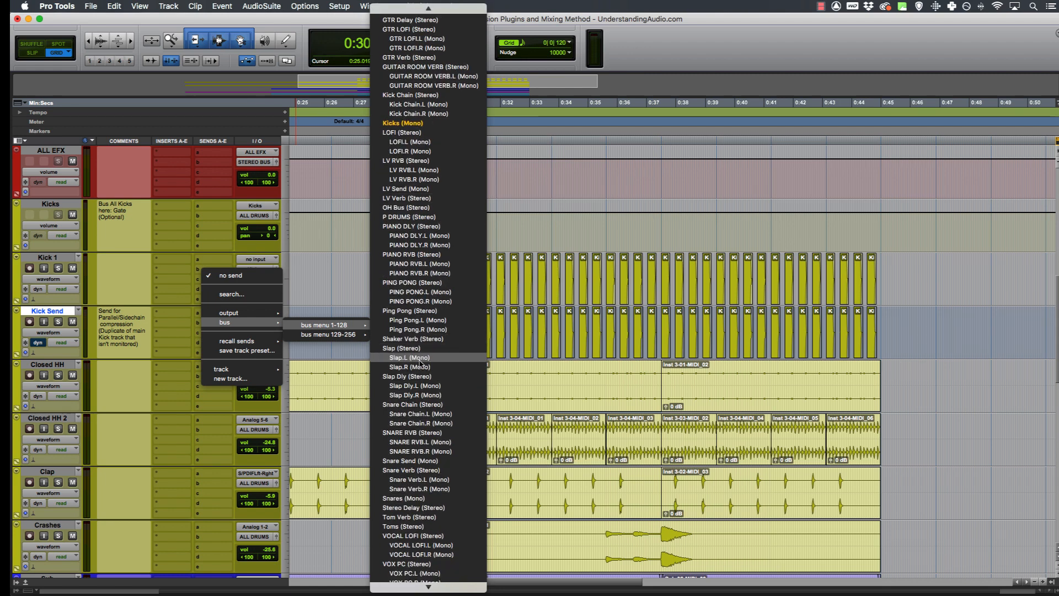
scroll(420, 362, up, 2)
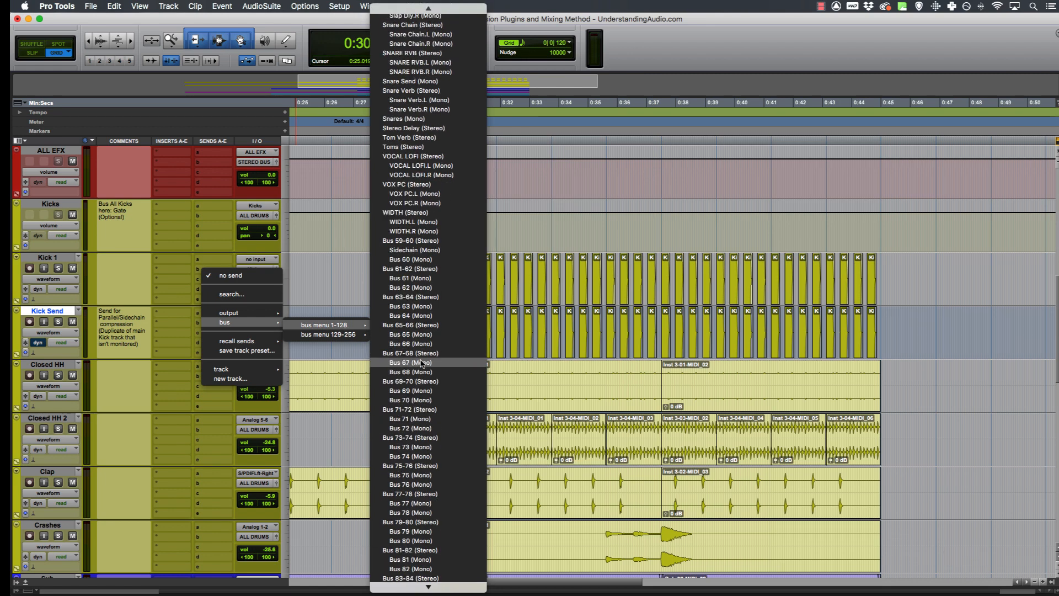
click(434, 251)
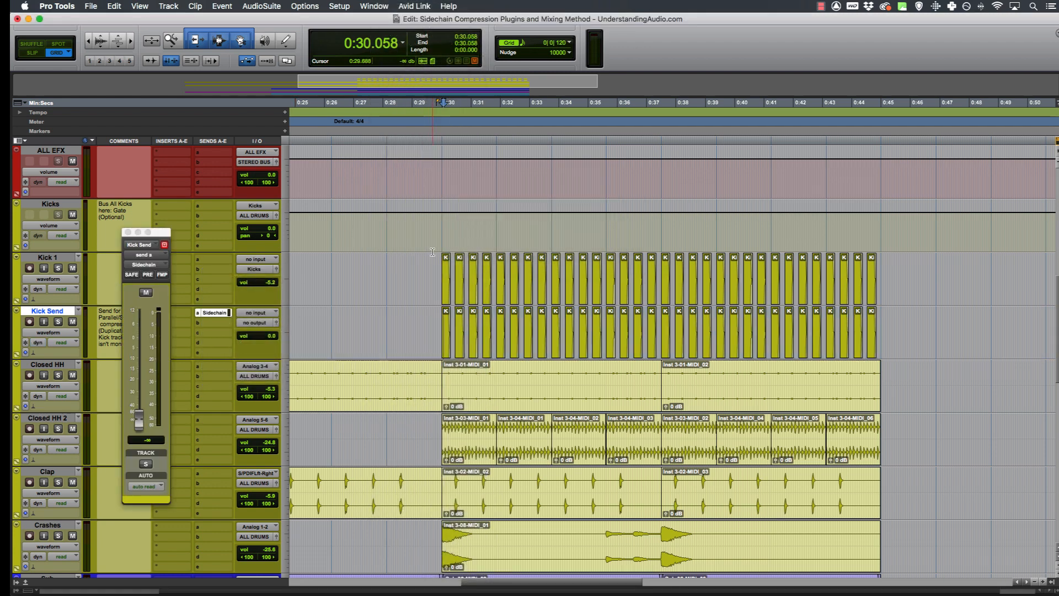
- Set the Kick Send track's Sidechain send level to 0.0 and make the send pre-fader
drag(158, 236, 406, 201)
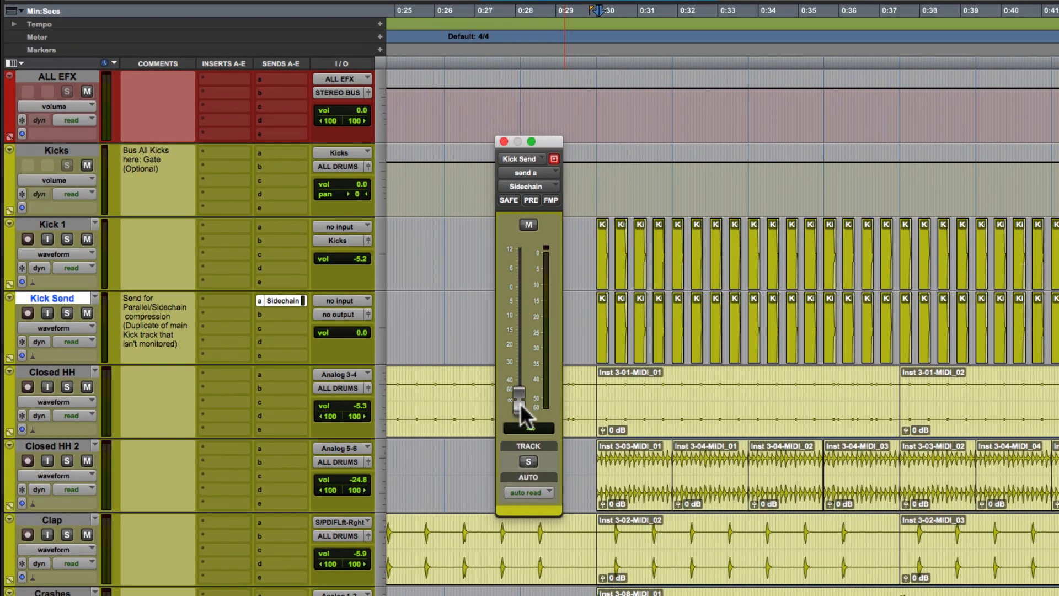
alt+click(520, 404)
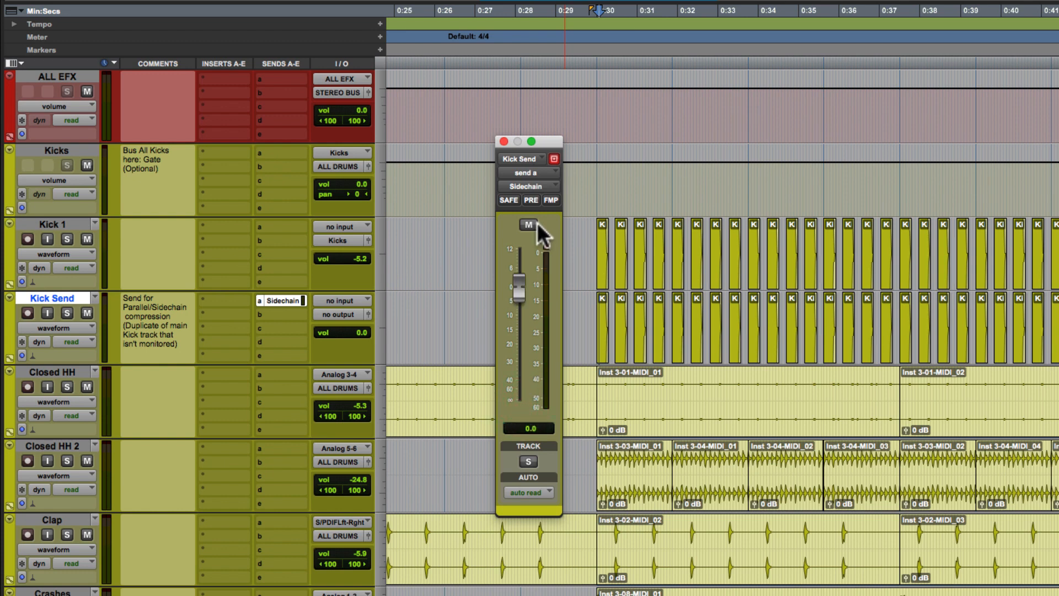
click(533, 199)
- Test the pre-fader send by lowering the Kick Send track volume to -∞, restore it to 0.0 and close the send window
mouse_move(358, 333)
mouse_down()
mouse_move(356, 383)
mouse_move(355, 342)
mouse_move(356, 353)
mouse_up()
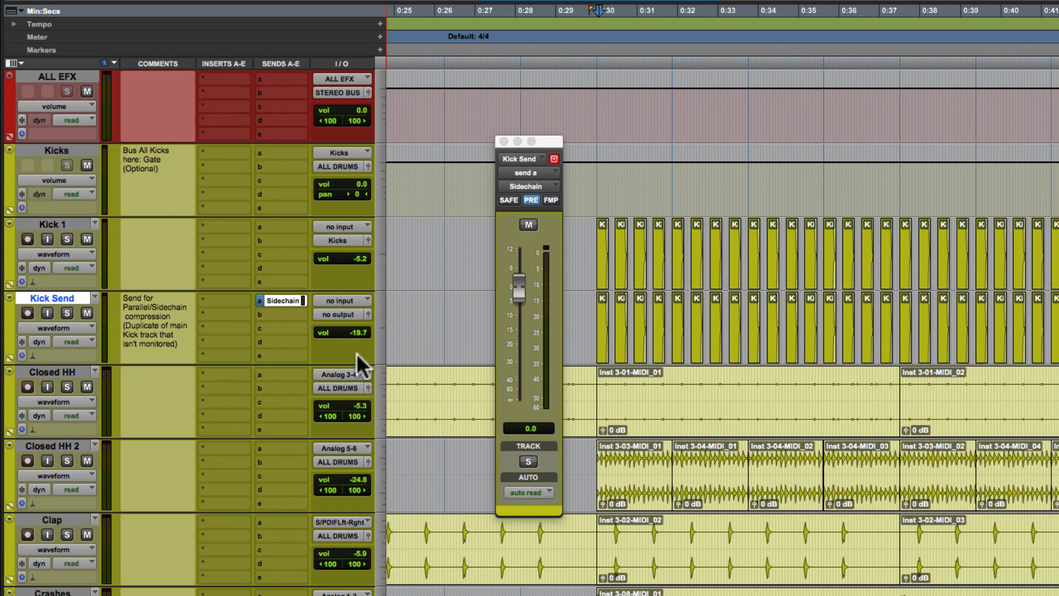
click(368, 314)
alt+click(520, 382)
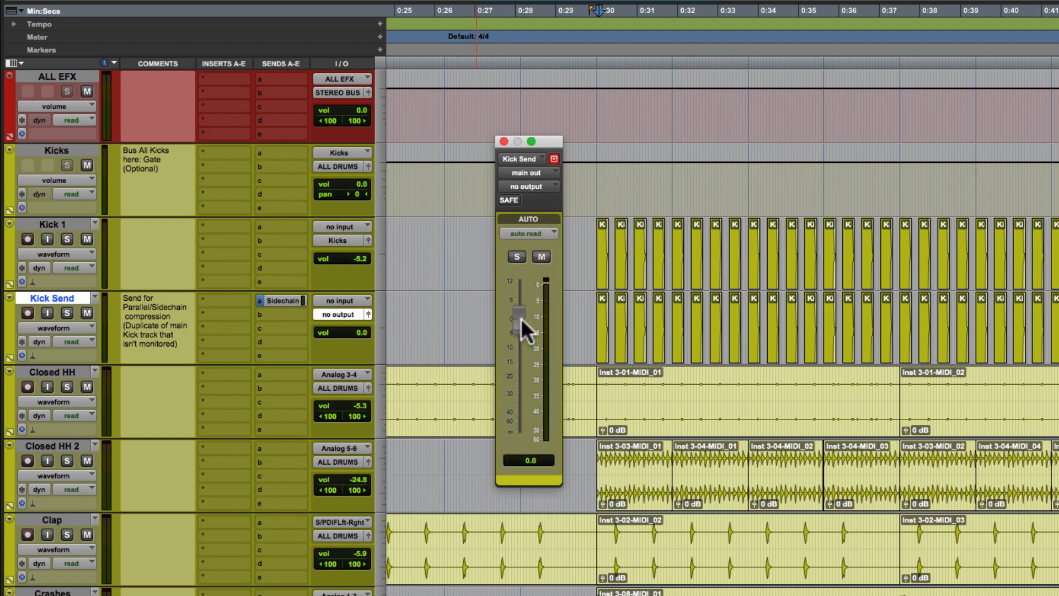
drag(521, 317, 518, 461)
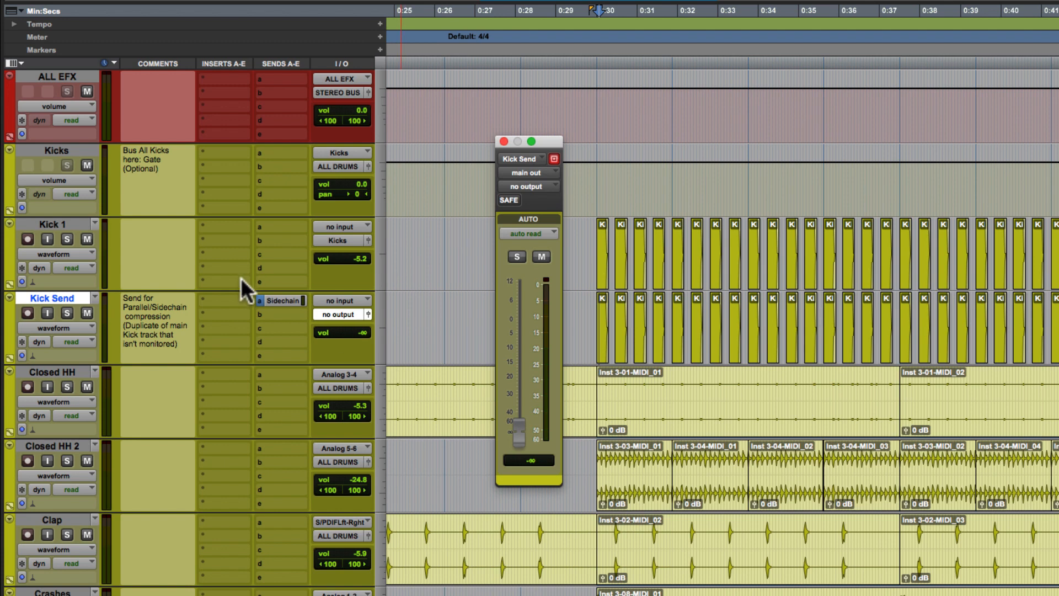
click(290, 300)
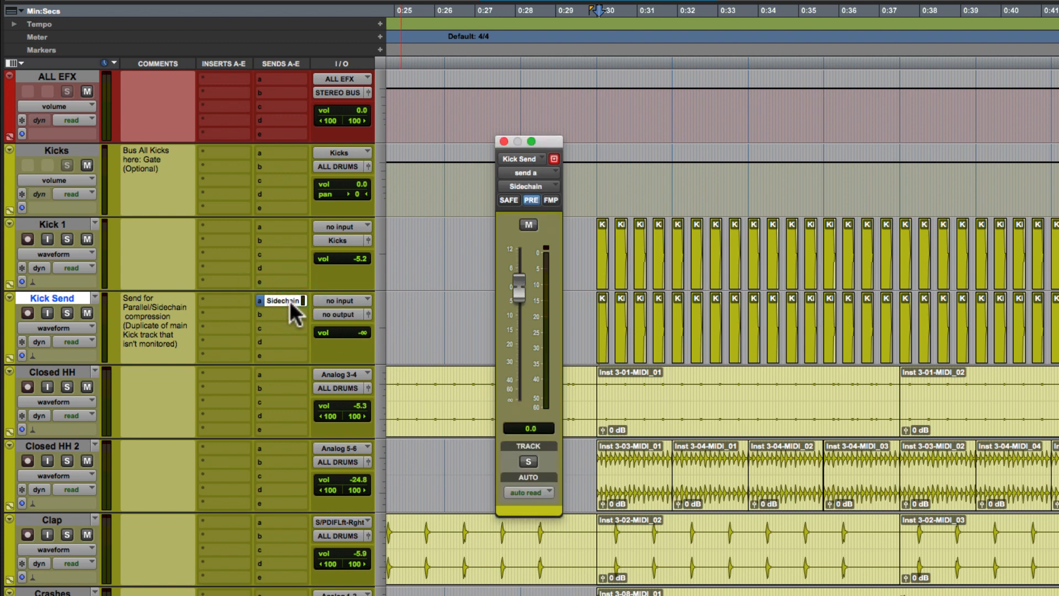
alt+click(363, 332)
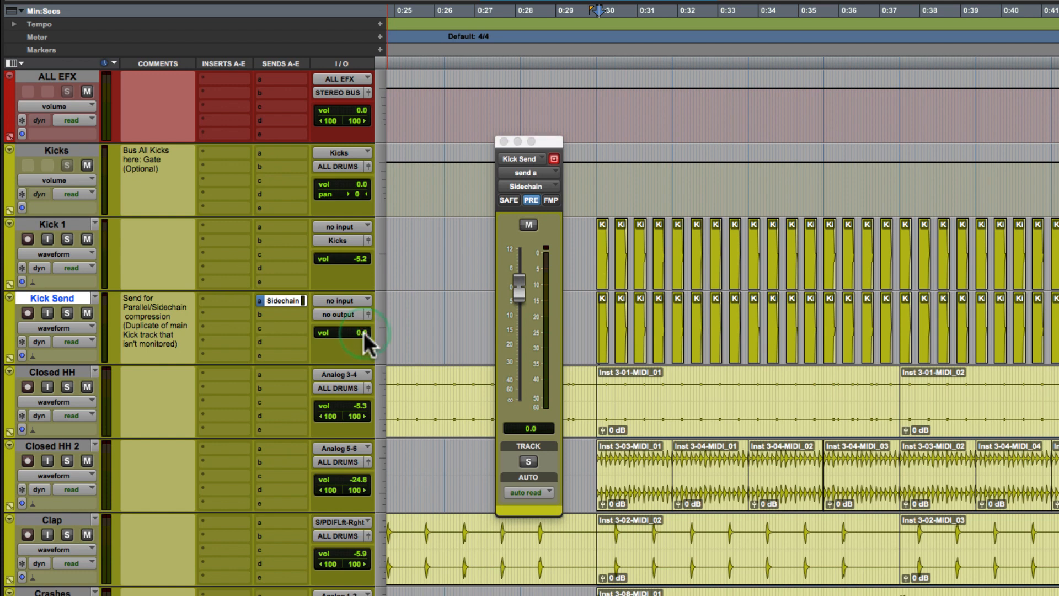
click(503, 141)
scroll(97, 315, down, 5)
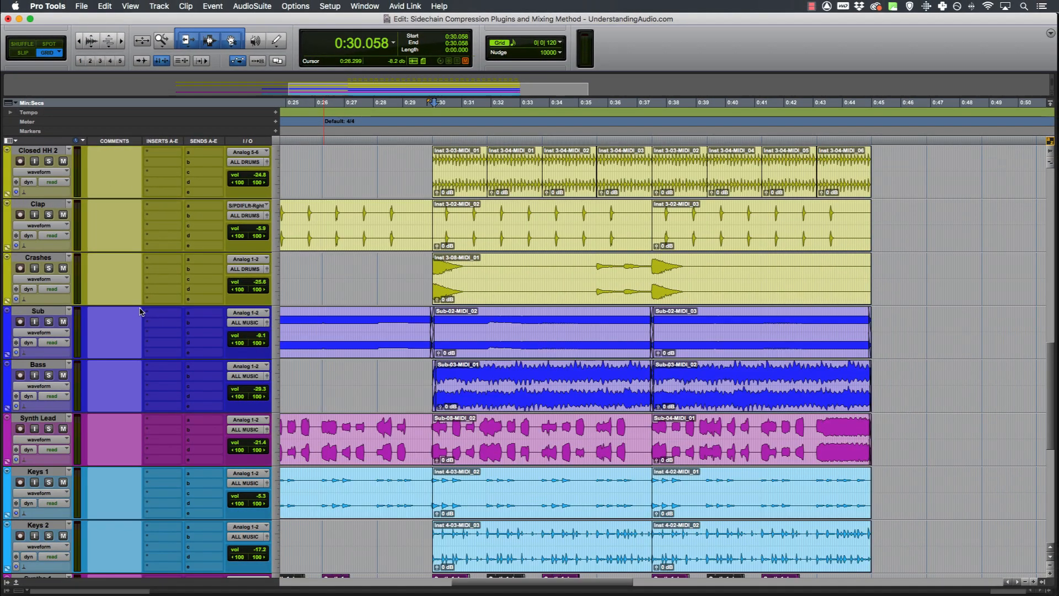
- Solo the Sub track and play back its Sub-02-MIDI_02 clip
click(55, 313)
click(531, 346)
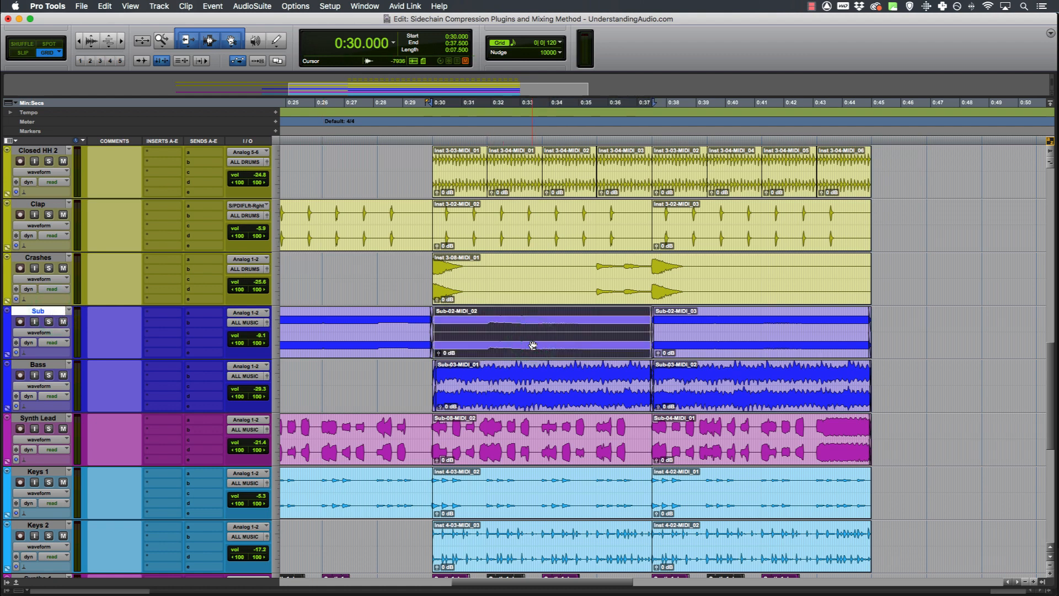
key(shift+s)
key(space)
- Insert the stereo Dyn3 Compressor/Limiter in the first insert slot of the Sub track
click(166, 313)
mouse_move(165, 315)
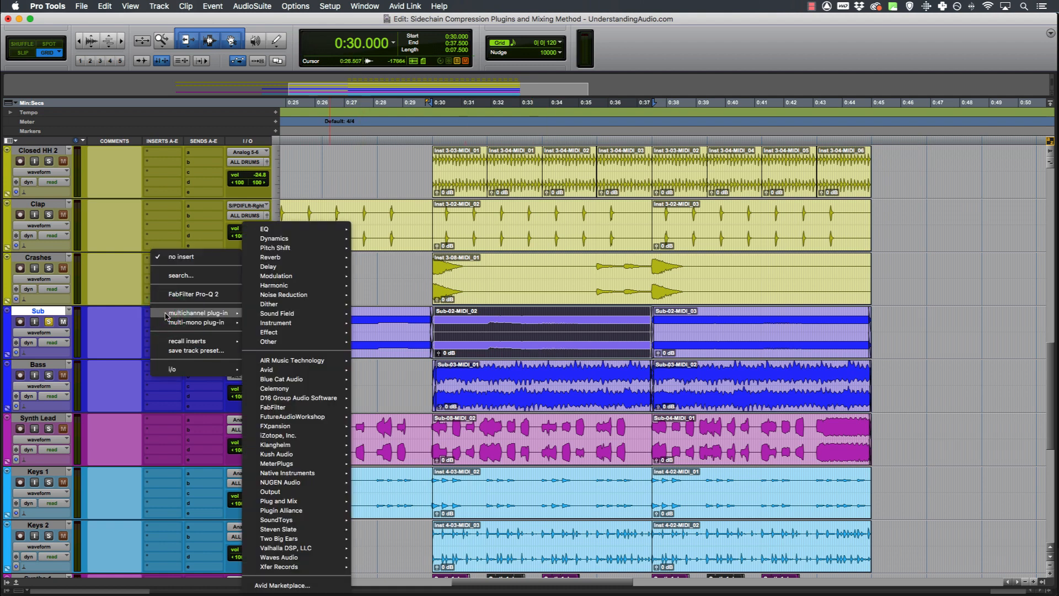
mouse_move(310, 238)
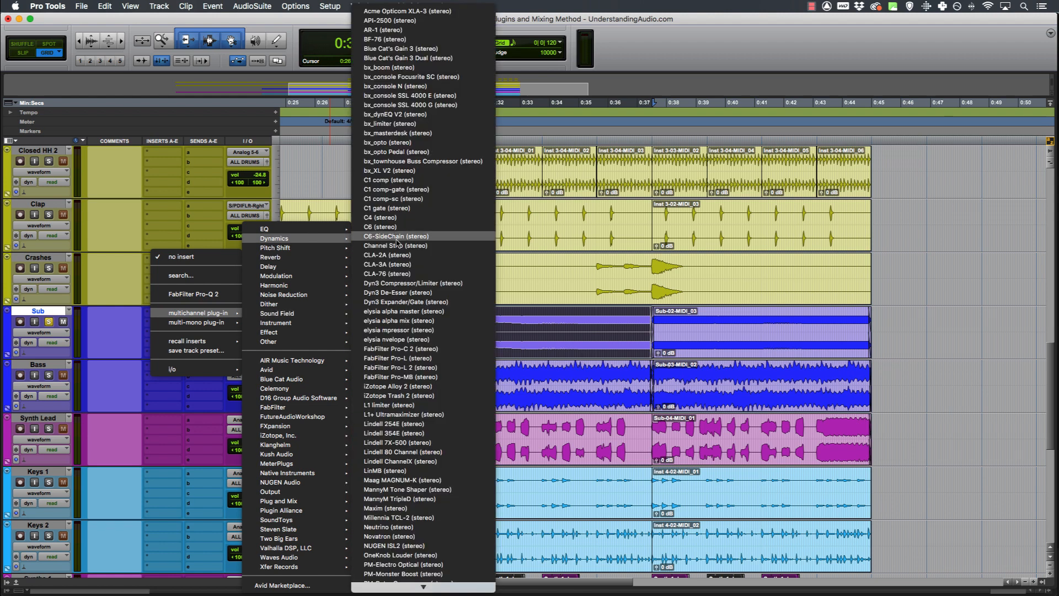
click(404, 284)
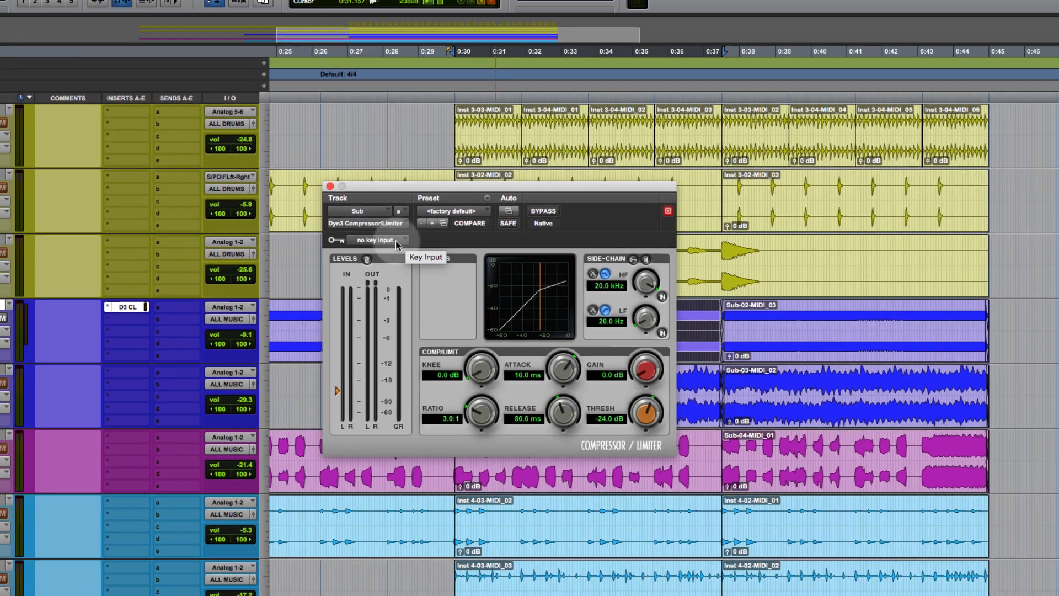
- Set the Dyn3 compressor's key input to the Sidechain (Mono) bus and close the plug-in window
click(429, 205)
mouse_move(381, 268)
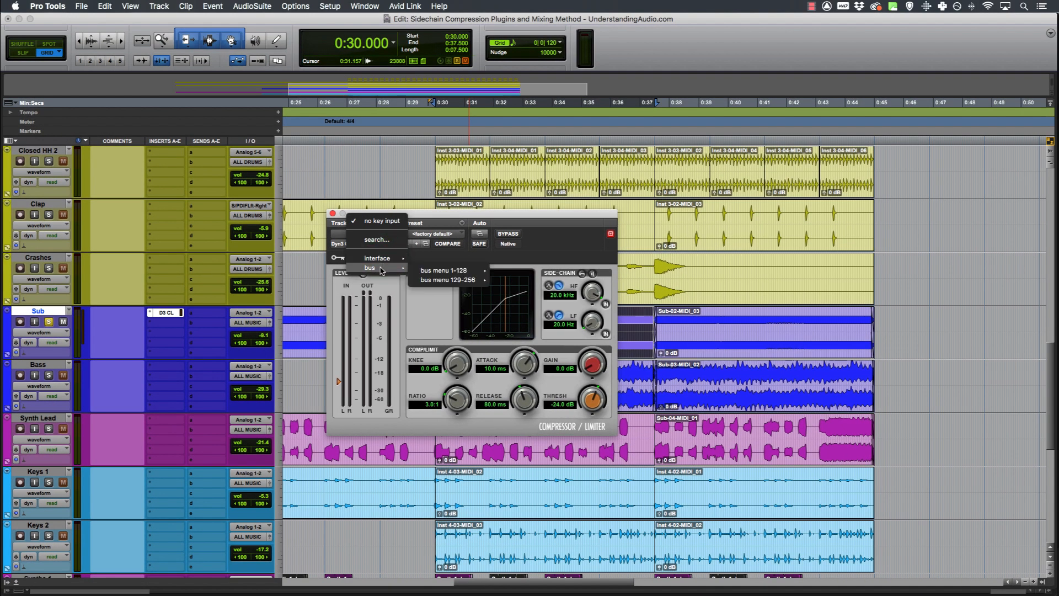
mouse_move(448, 271)
scroll(543, 364, down, 10)
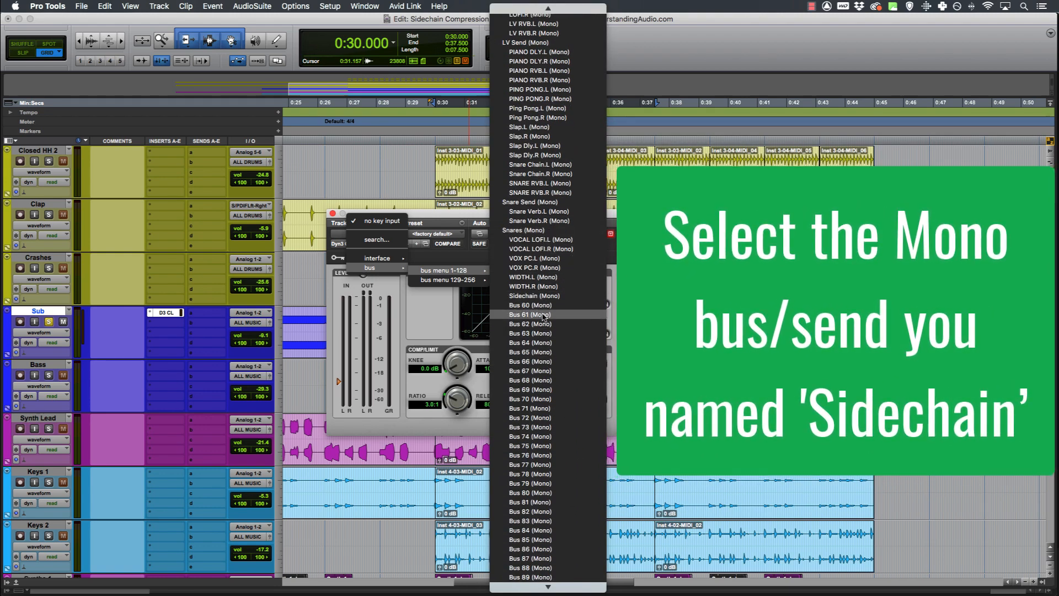
click(546, 296)
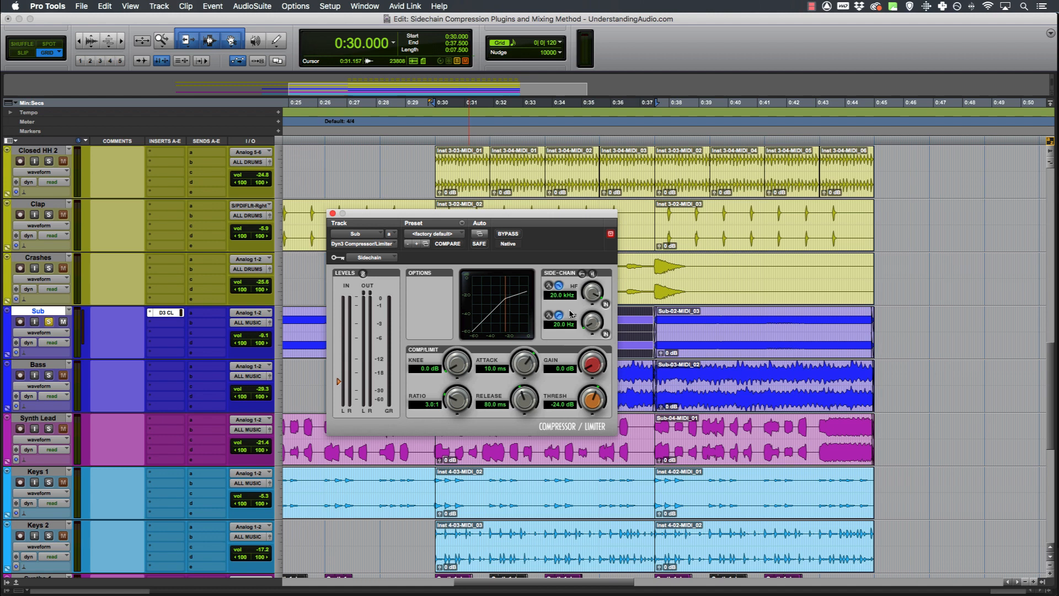
click(332, 213)
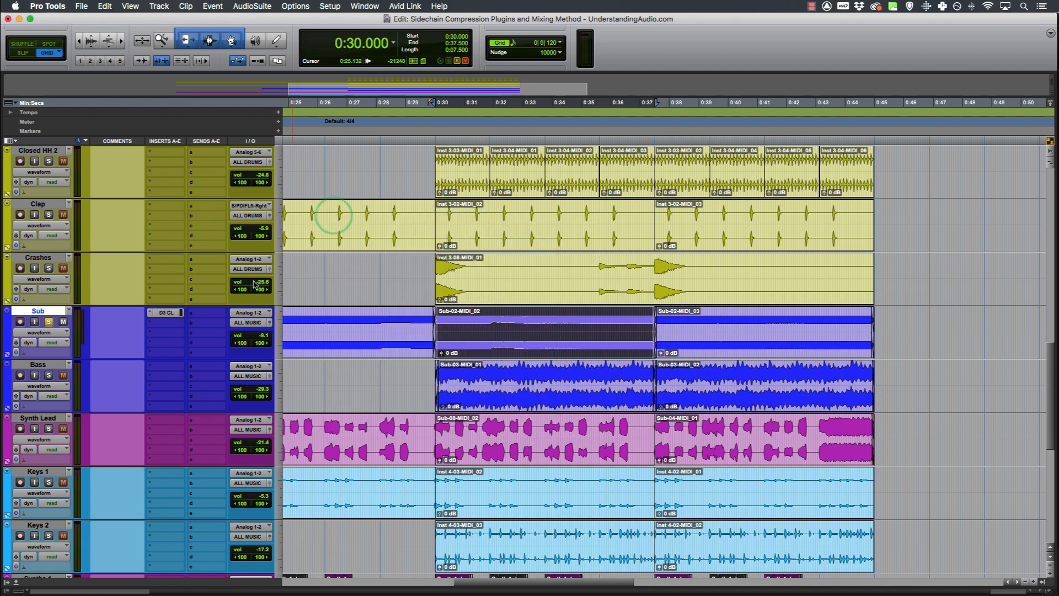
- Replace the Sub track's compressor with C1 comp (stereo), choose the Sidechain bus as its key input and close the plug-in
click(150, 316)
mouse_move(213, 317)
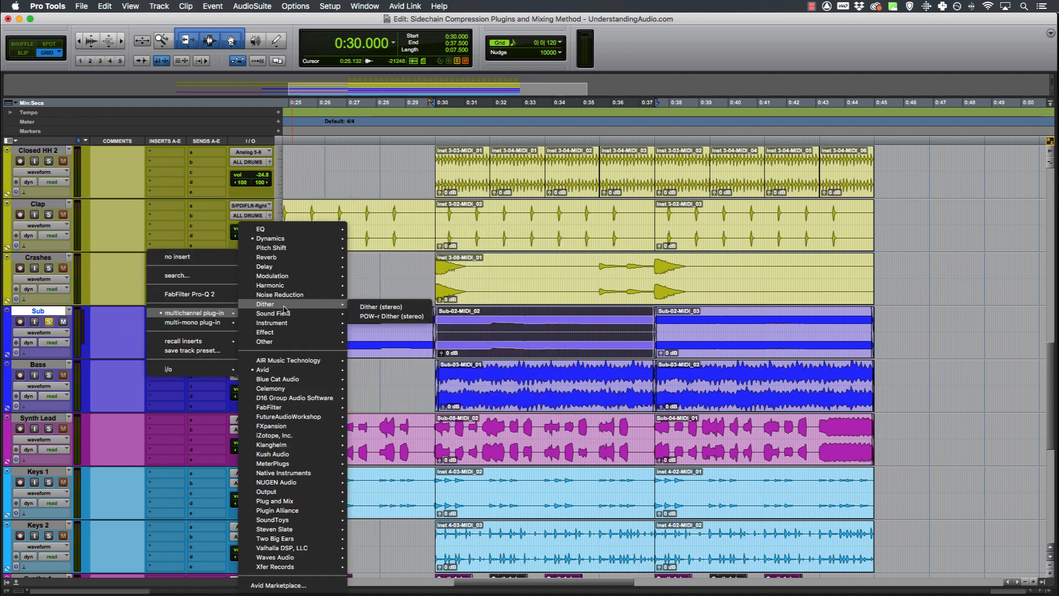
mouse_move(307, 241)
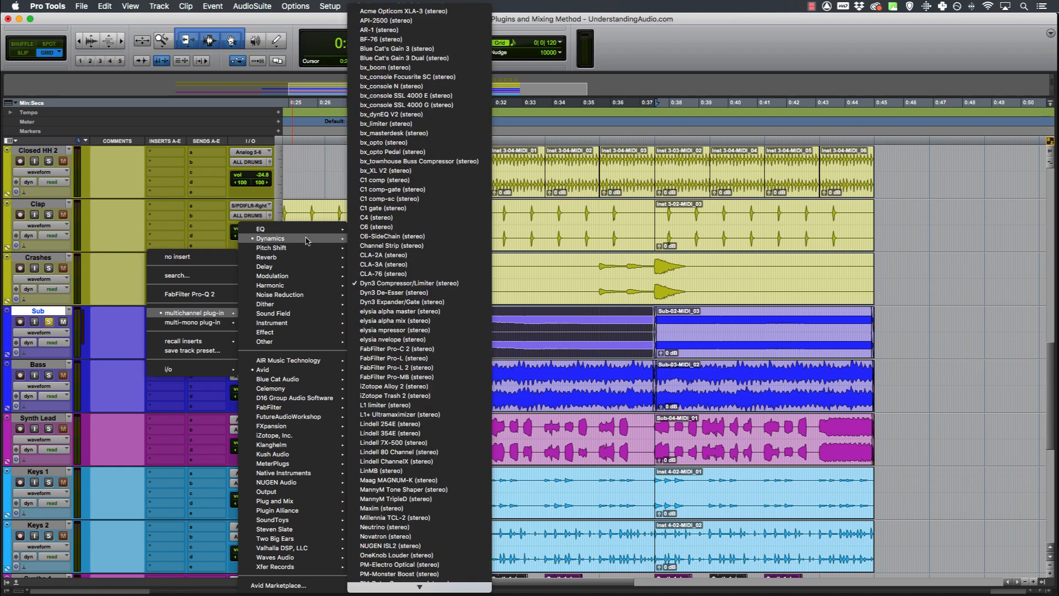
click(413, 185)
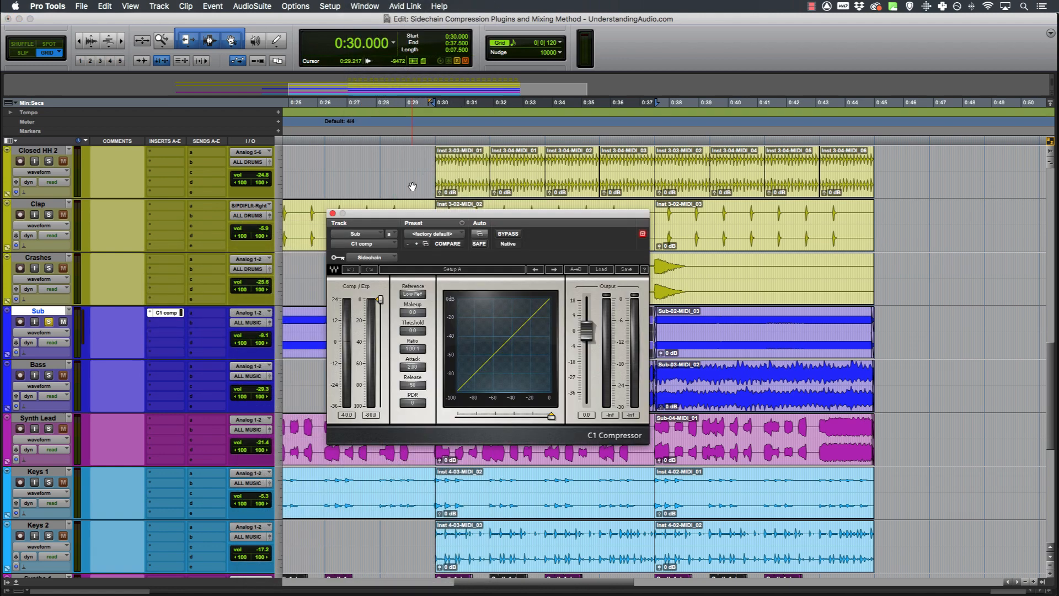
click(382, 259)
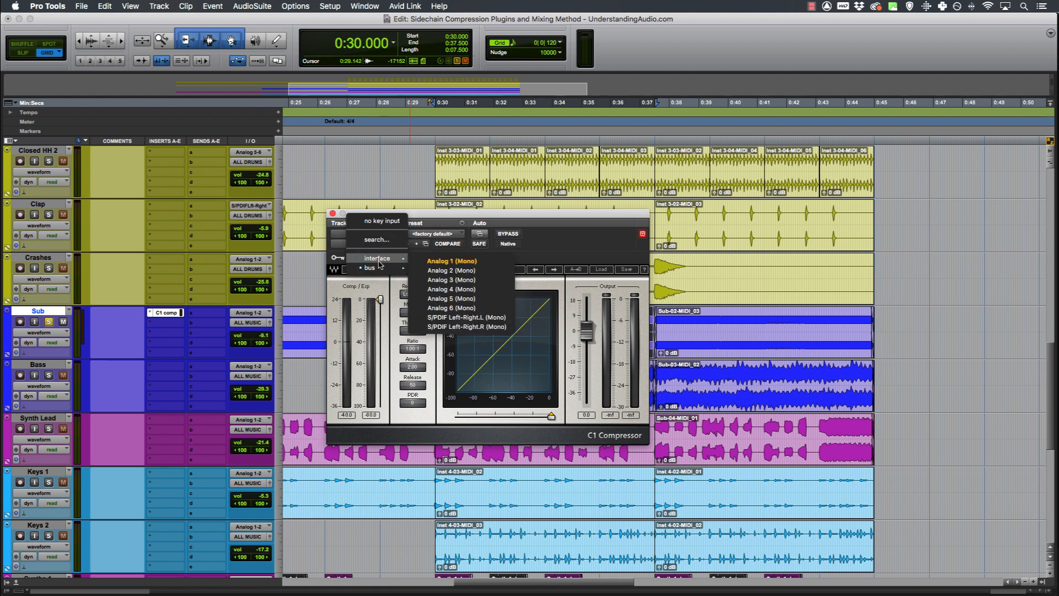
mouse_move(379, 271)
mouse_move(453, 271)
scroll(558, 491, down, 10)
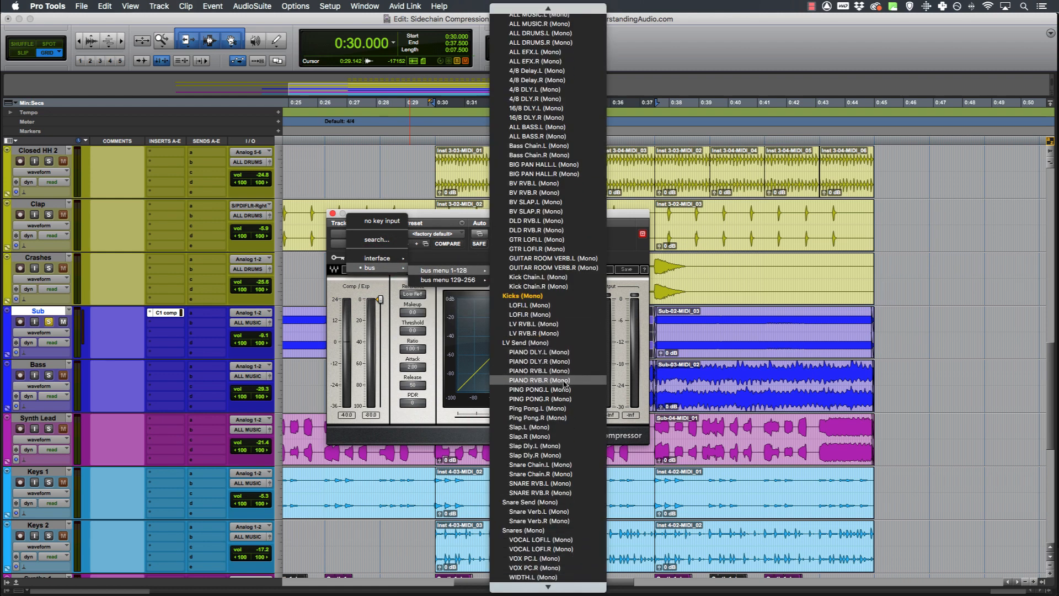
click(535, 419)
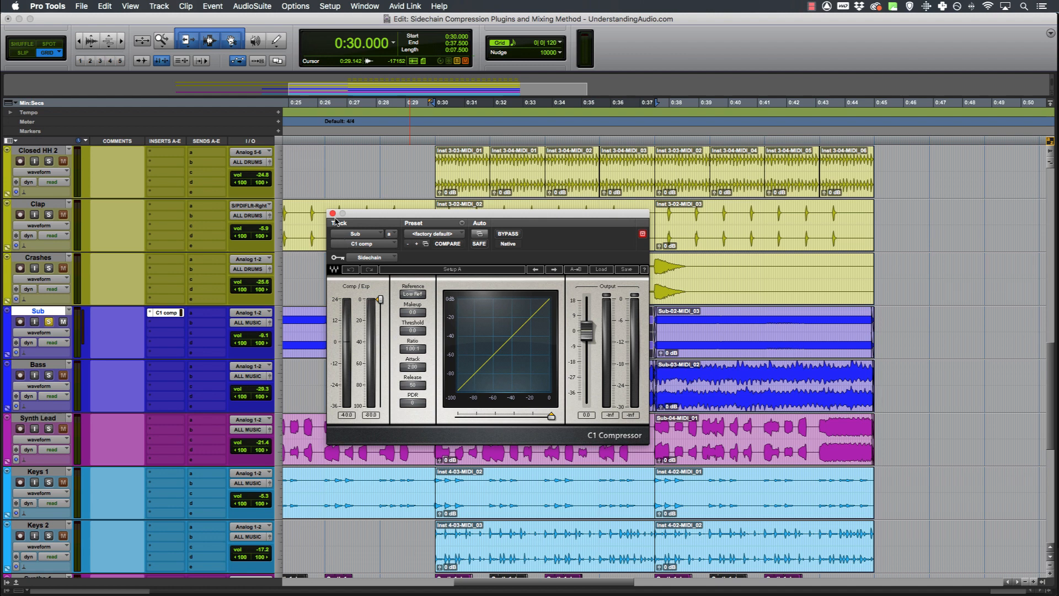
click(332, 214)
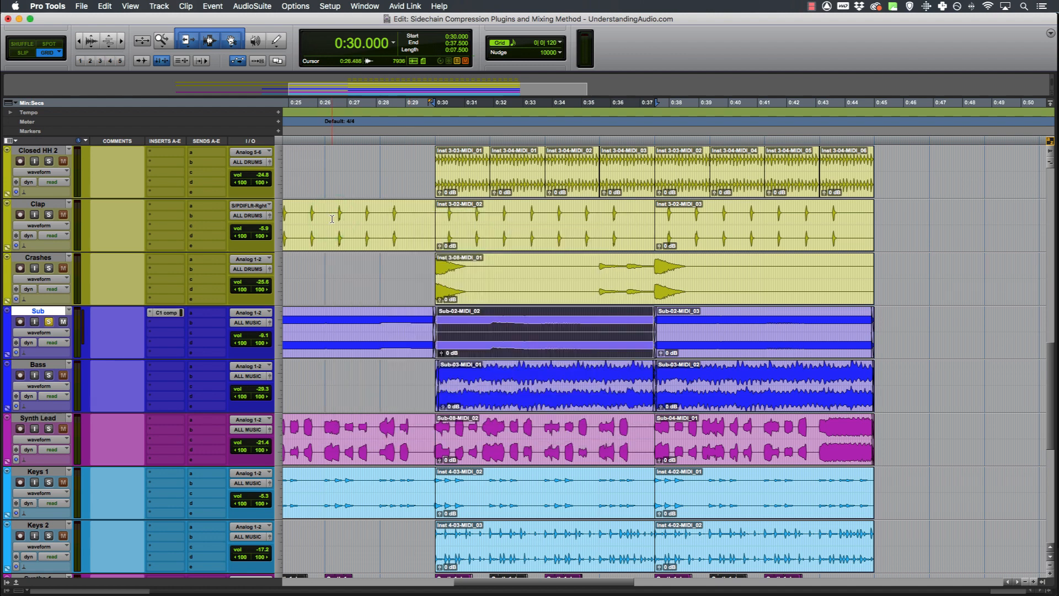
- Replace the Sub track's C1 comp with RCompressor (stereo) and move its window aside
click(150, 313)
mouse_move(152, 316)
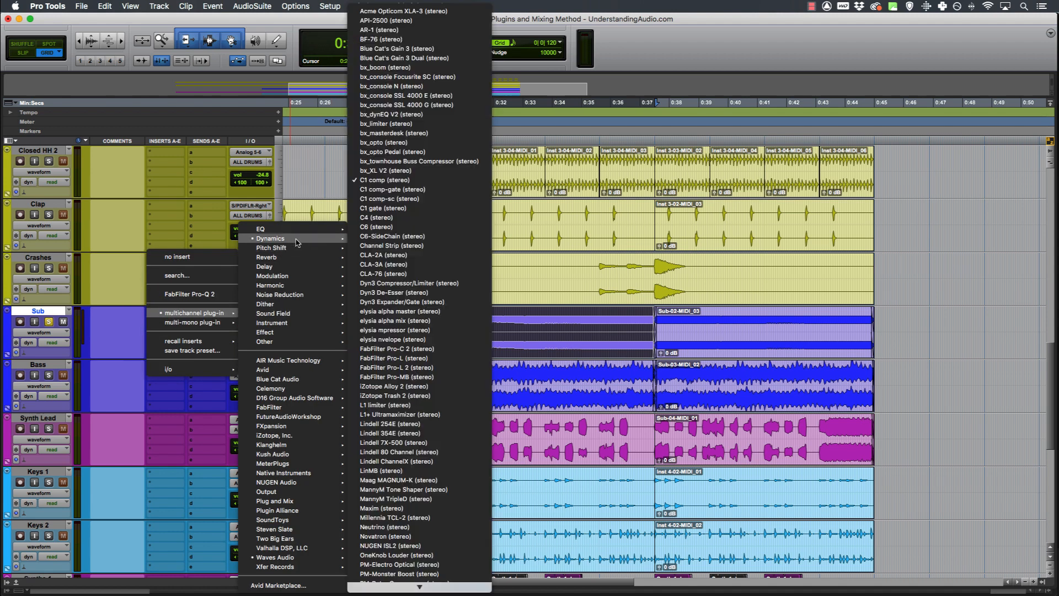
mouse_move(295, 239)
scroll(411, 338, down, 5)
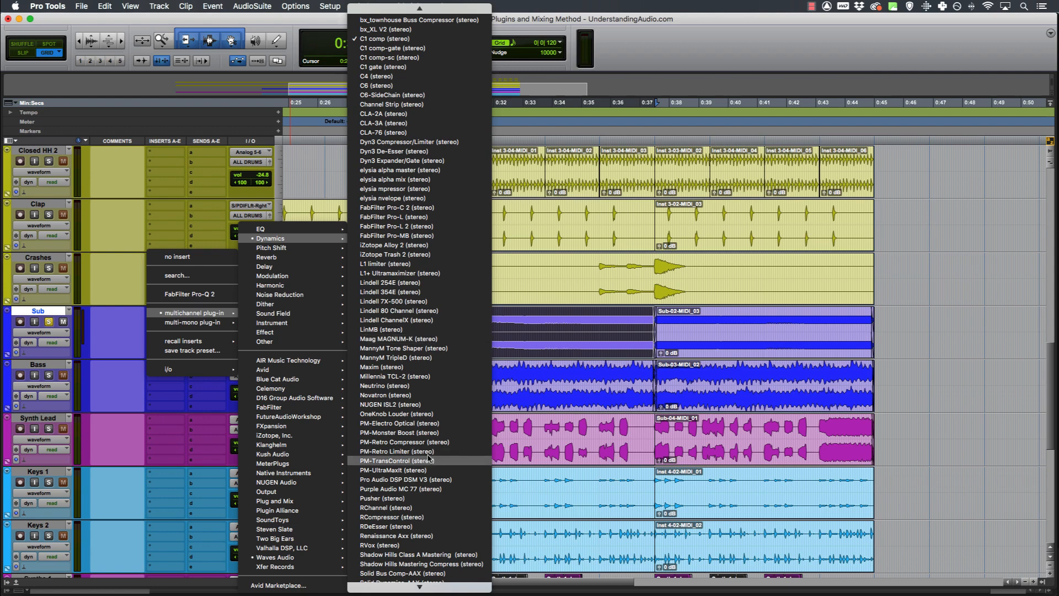
click(393, 517)
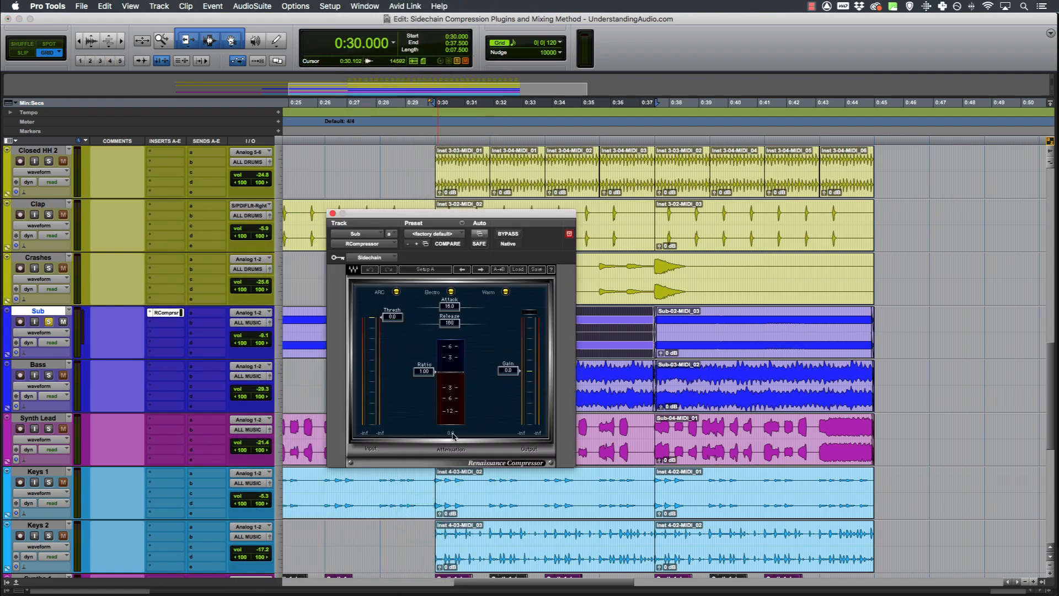
drag(531, 214, 641, 221)
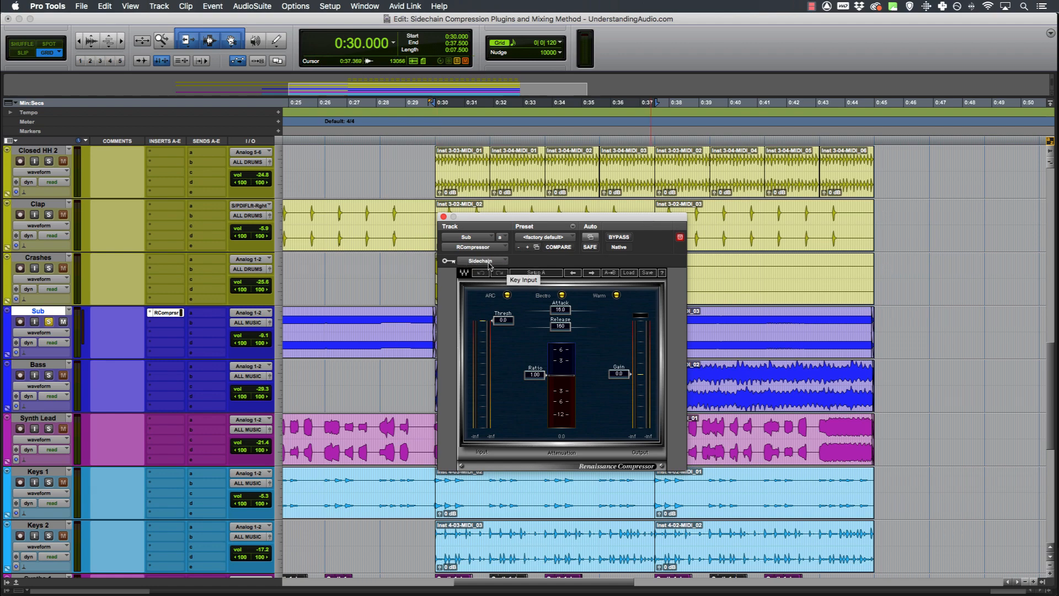
- Select the Kick Send track and review its Sidechain send against the Sub compressor's key input
scroll(314, 265, up, 10)
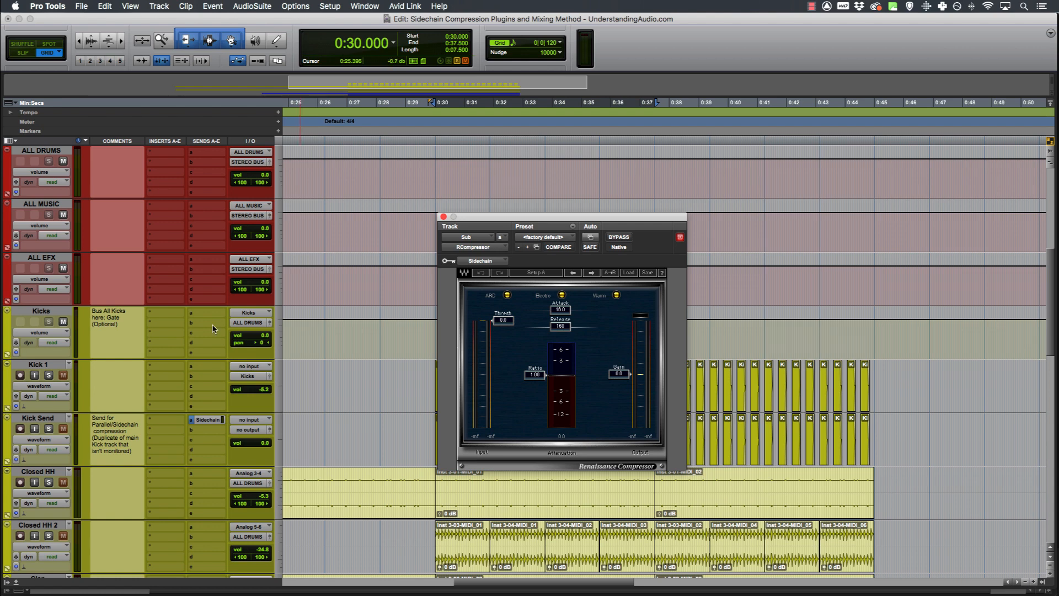
click(53, 419)
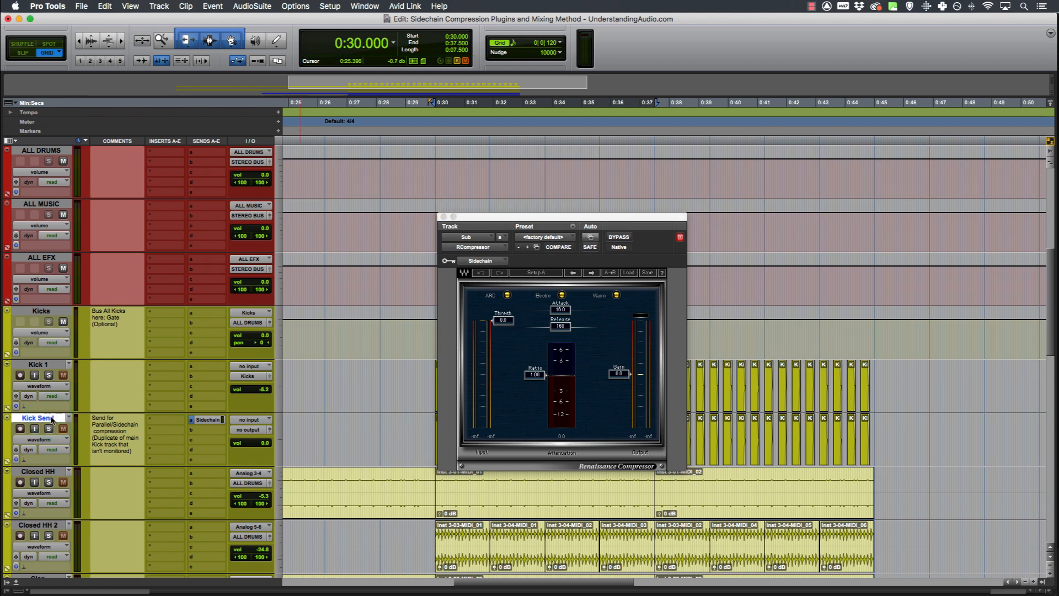
scroll(197, 413, down, 10)
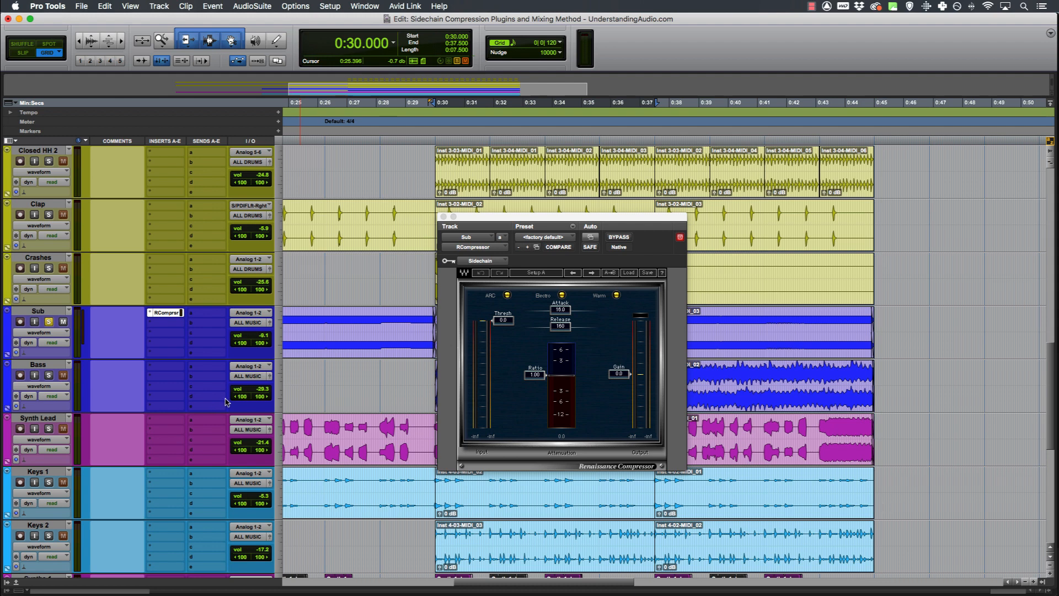
scroll(307, 396, left, 3)
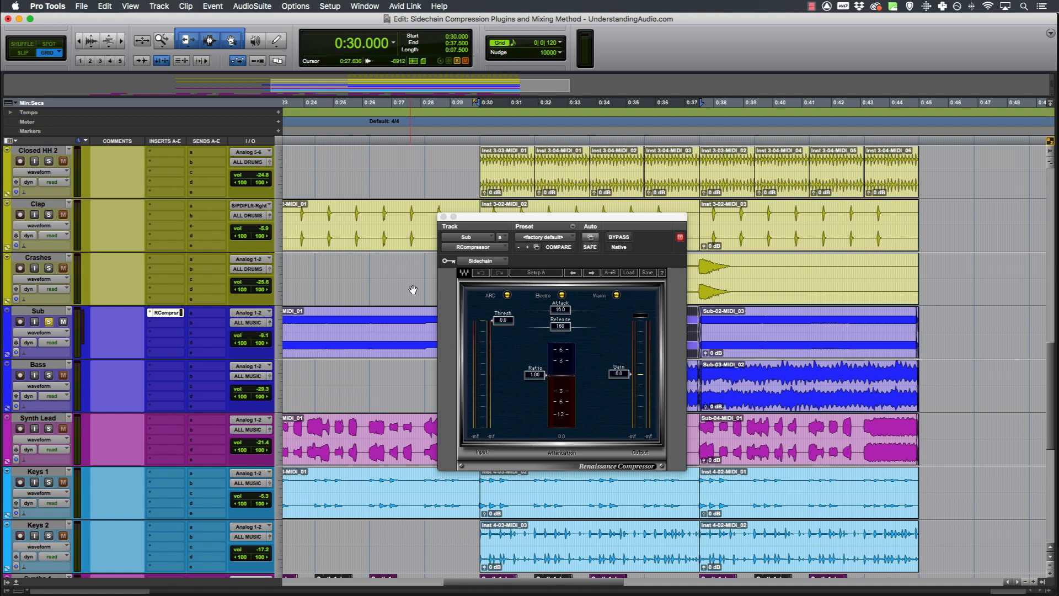
- Close the compressor window and copy the Kick Send clips between 0:30 and about 0:35.9 to start at 0:22.558
scroll(411, 290, up, 5)
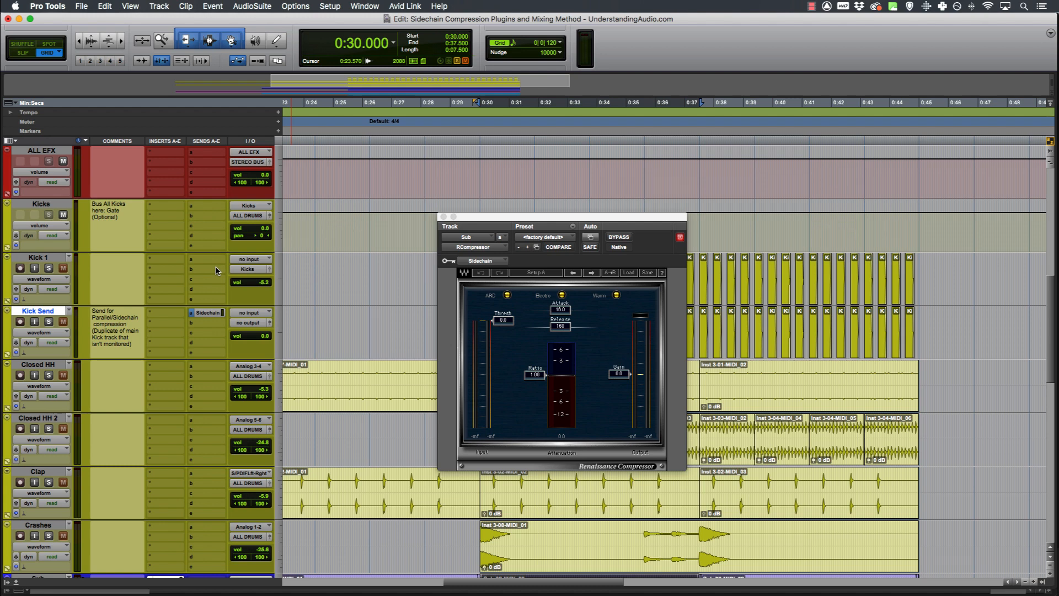
click(443, 217)
click(485, 348)
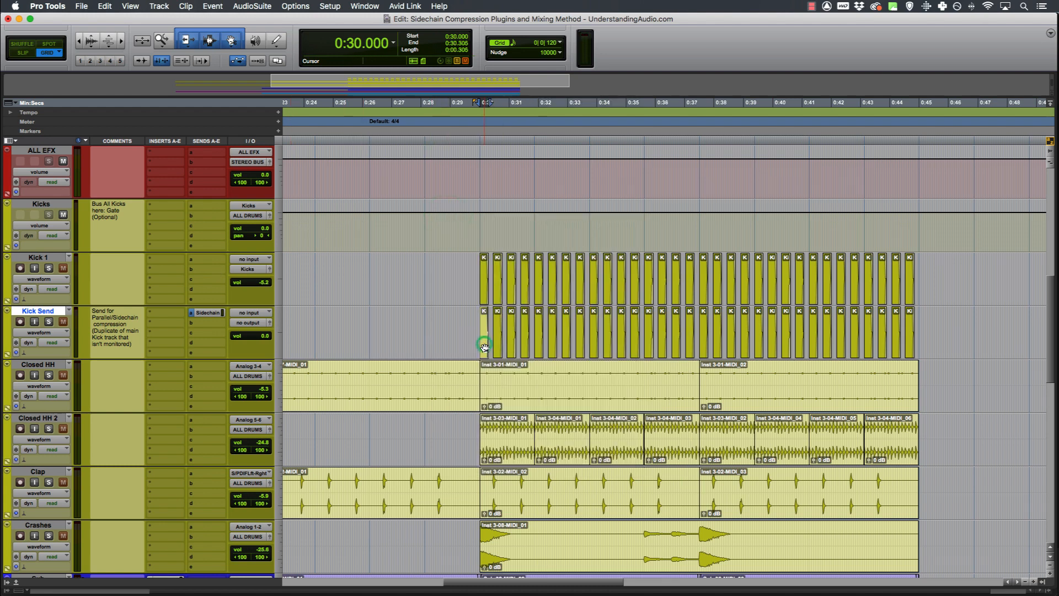
shift+click(649, 349)
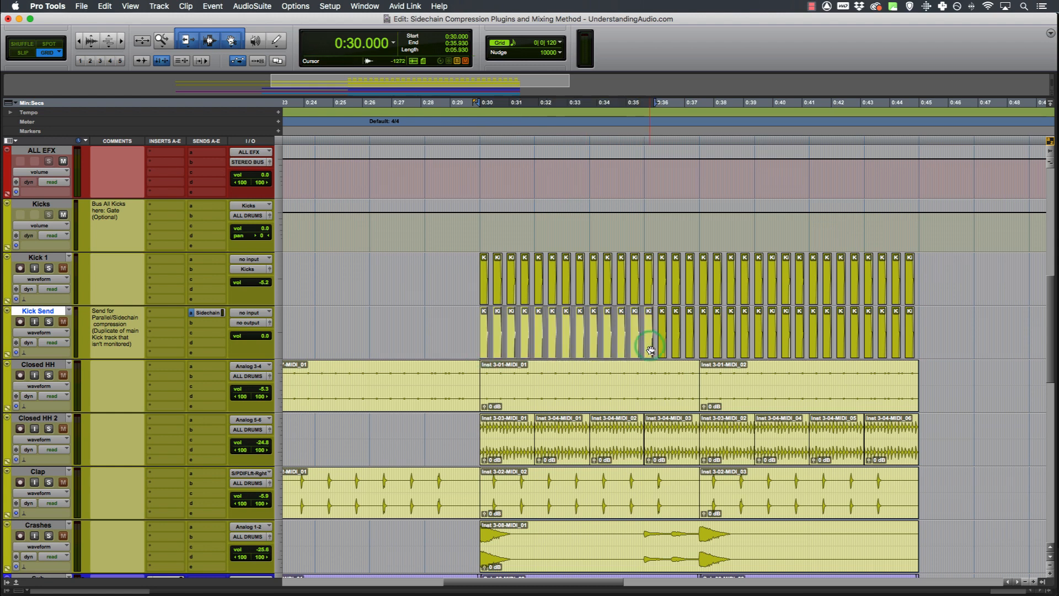
scroll(635, 348, down, 1)
drag(575, 352, 466, 352)
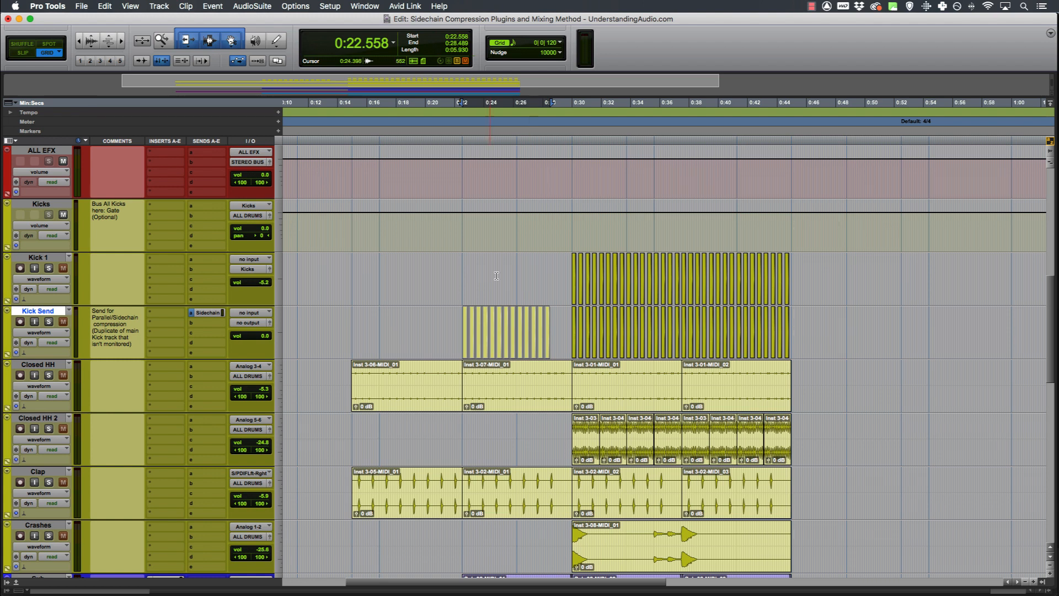
click(465, 264)
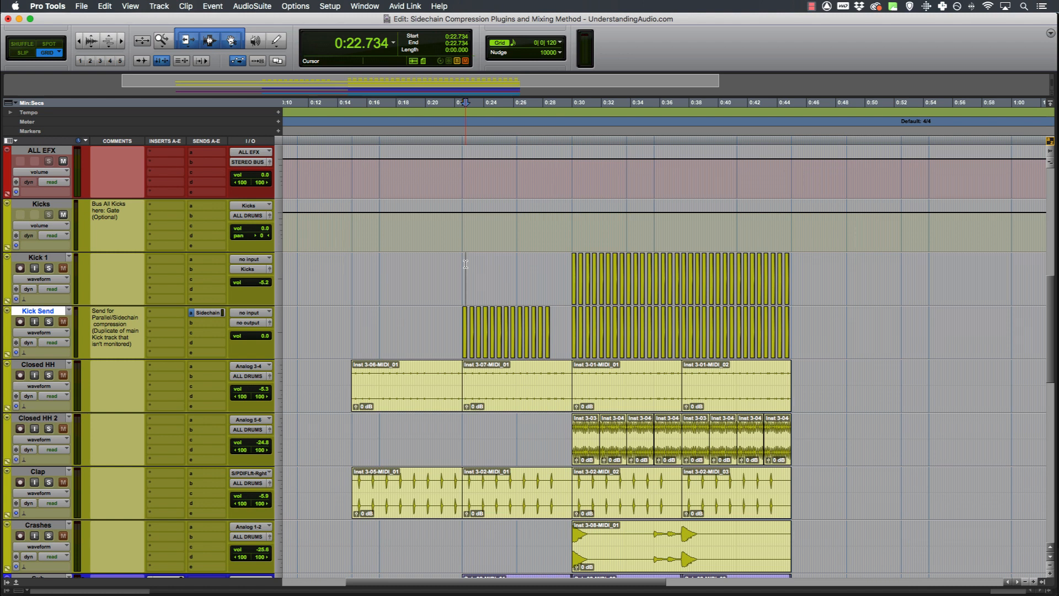
- Reopen the Sub track's RCompressor and set its character to Smooth
scroll(525, 324, down, 10)
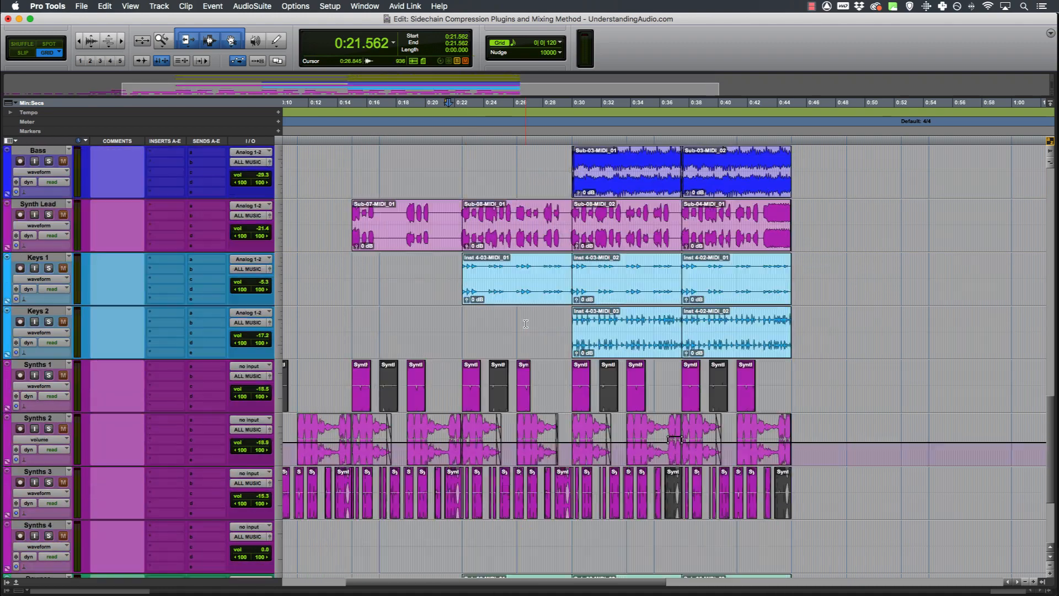
scroll(525, 324, up, 3)
click(171, 206)
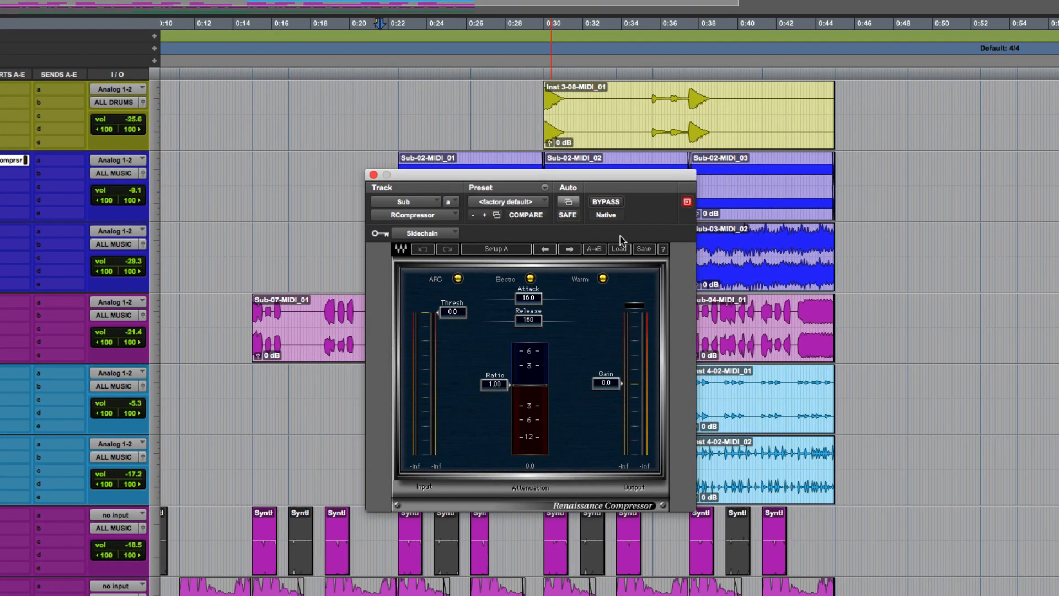
click(602, 279)
drag(594, 177, 609, 158)
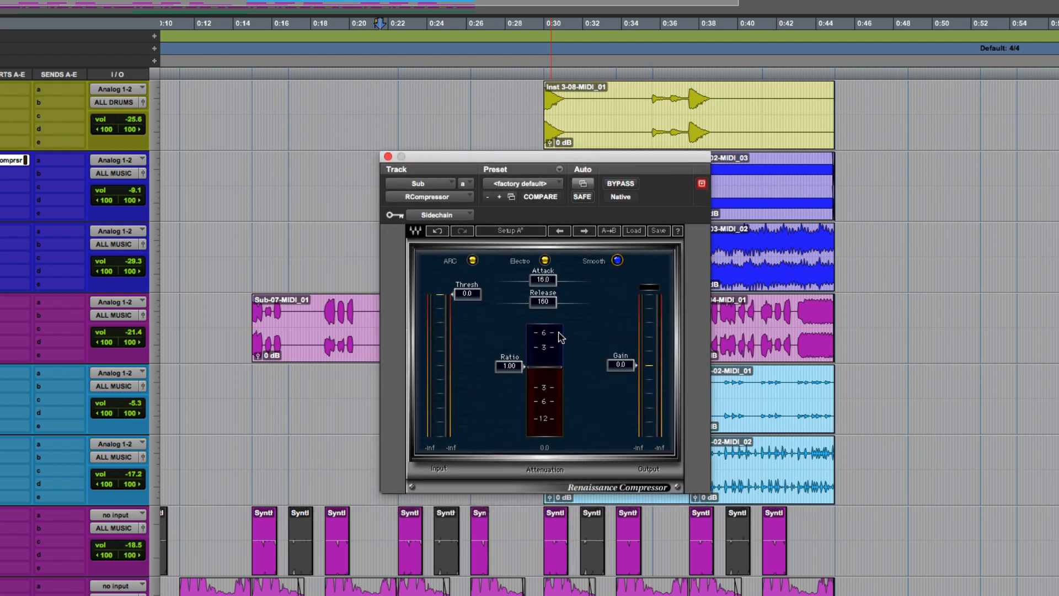
- Set the RCompressor's ratio to 3.99 and its attack to 0.50
mouse_move(514, 368)
mouse_down()
mouse_move(513, 411)
mouse_move(513, 383)
mouse_up()
click(506, 381)
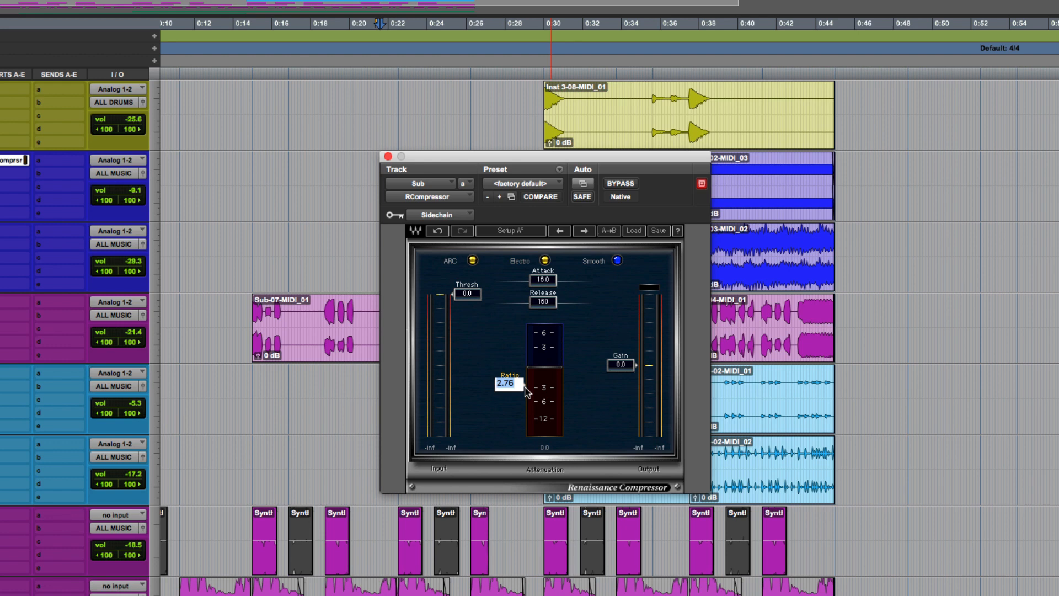
text(3.99)
key(Return)
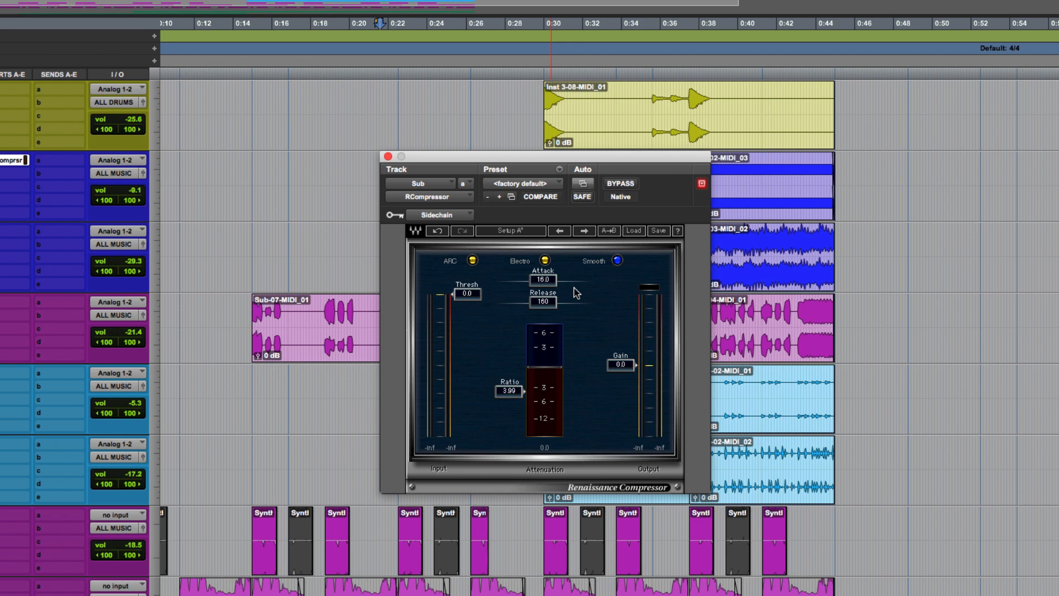
drag(547, 281, 512, 282)
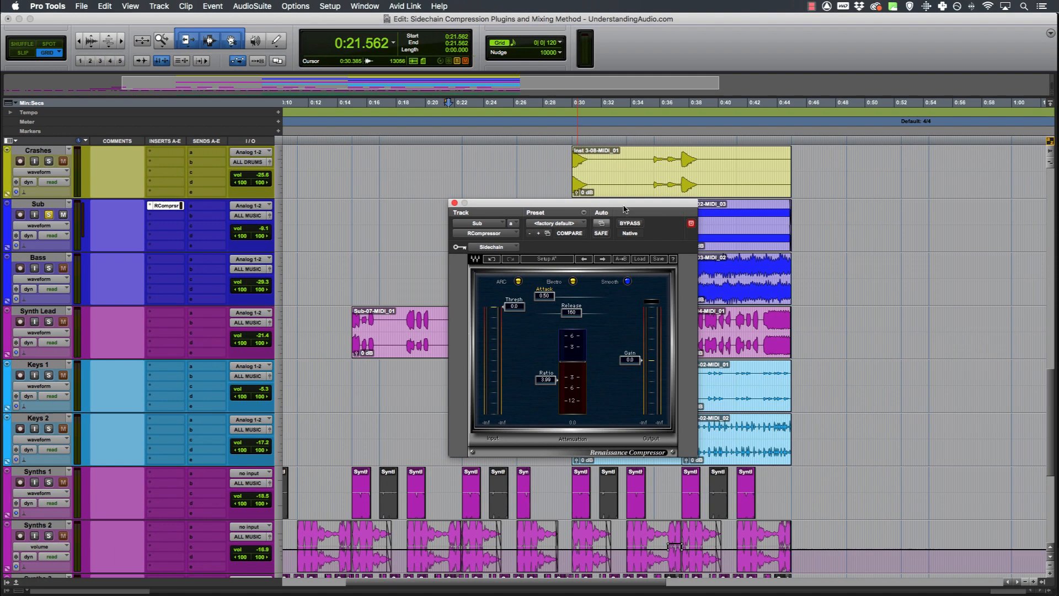
- Uncover the Sub-02-MIDI_02 clip, select it and play it back through the RCompressor
drag(623, 205, 629, 262)
click(630, 249)
key(space)
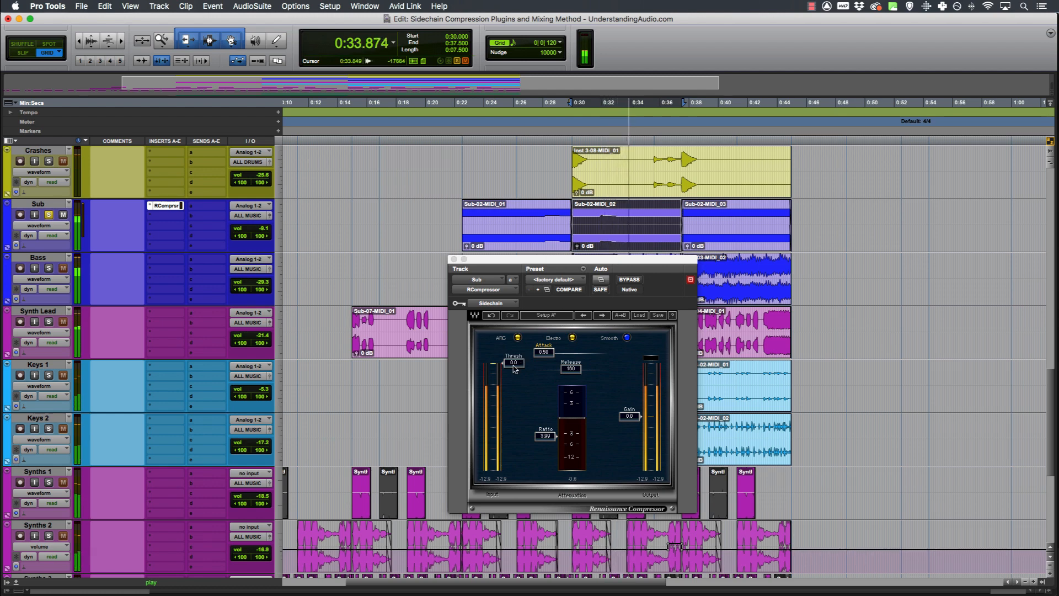
- Lower the Sub RCompressor's threshold to -27.7, audition the attack at 32.7 and return it to 0.50
drag(516, 367, 515, 403)
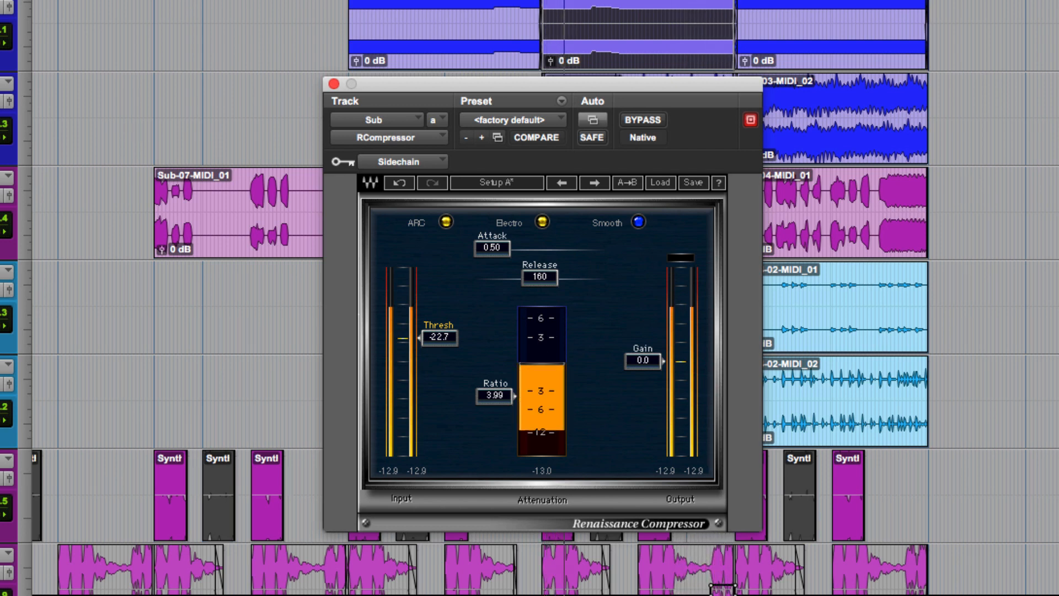
drag(419, 337, 447, 406)
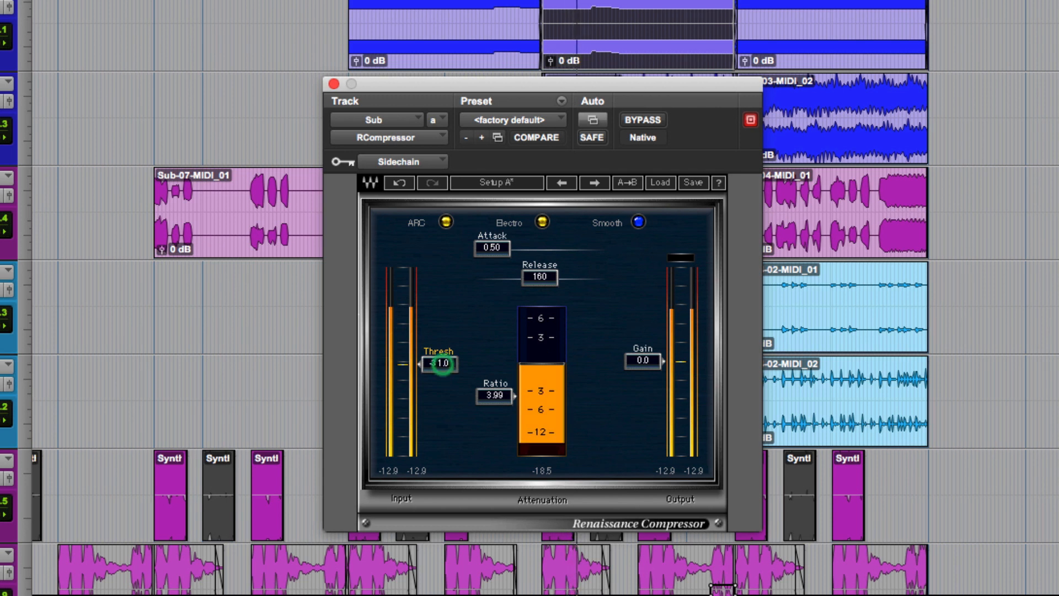
drag(441, 364, 442, 352)
drag(494, 248, 547, 249)
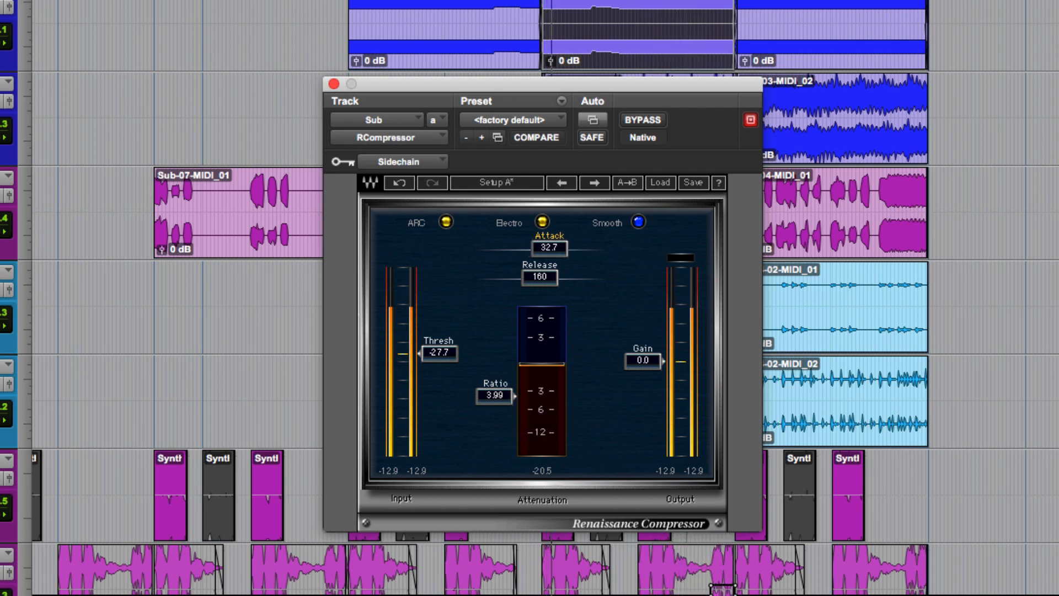
drag(550, 248, 492, 248)
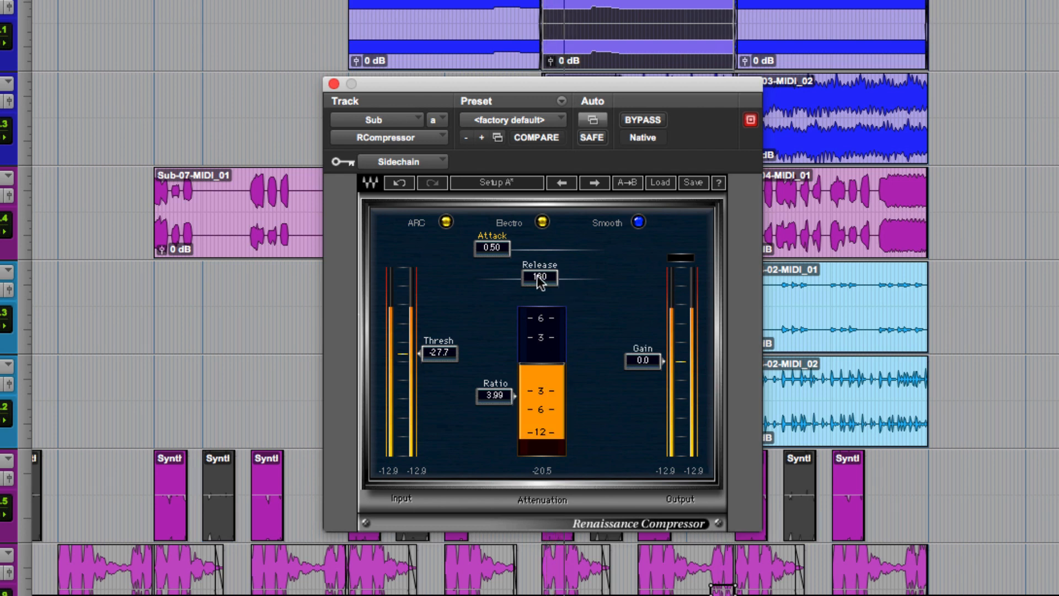
- Audition the RCompressor's release at 1042 and 37.1, and settle on 5.00
drag(539, 279, 565, 279)
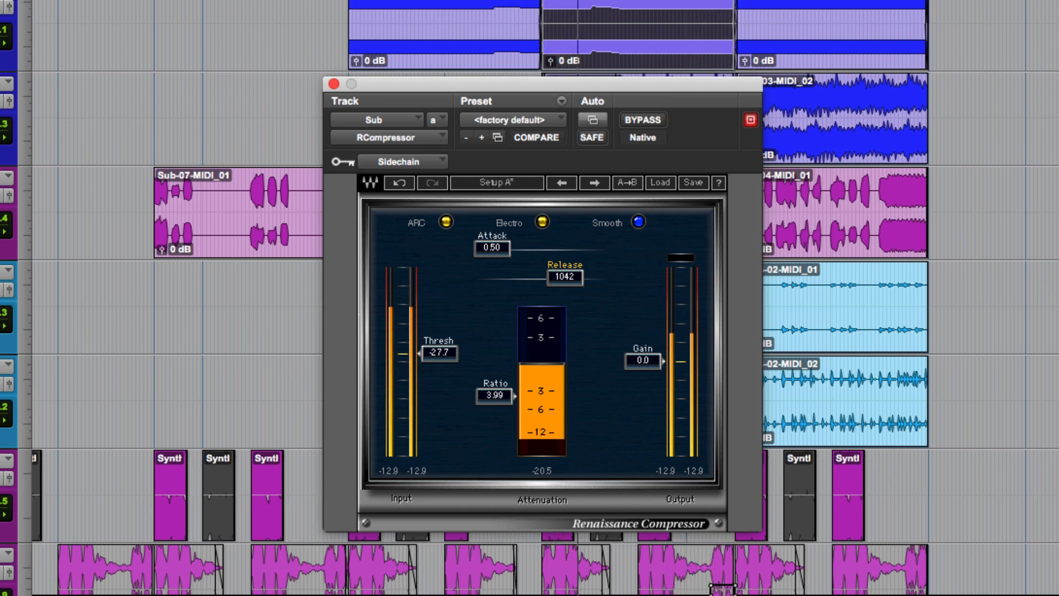
drag(565, 276, 492, 276)
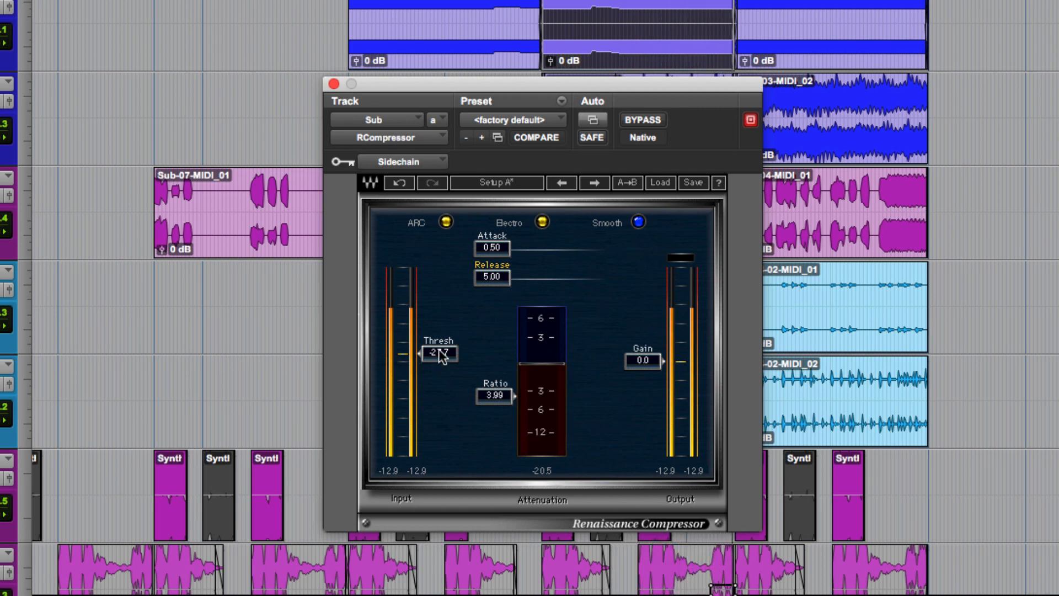
drag(493, 276, 519, 276)
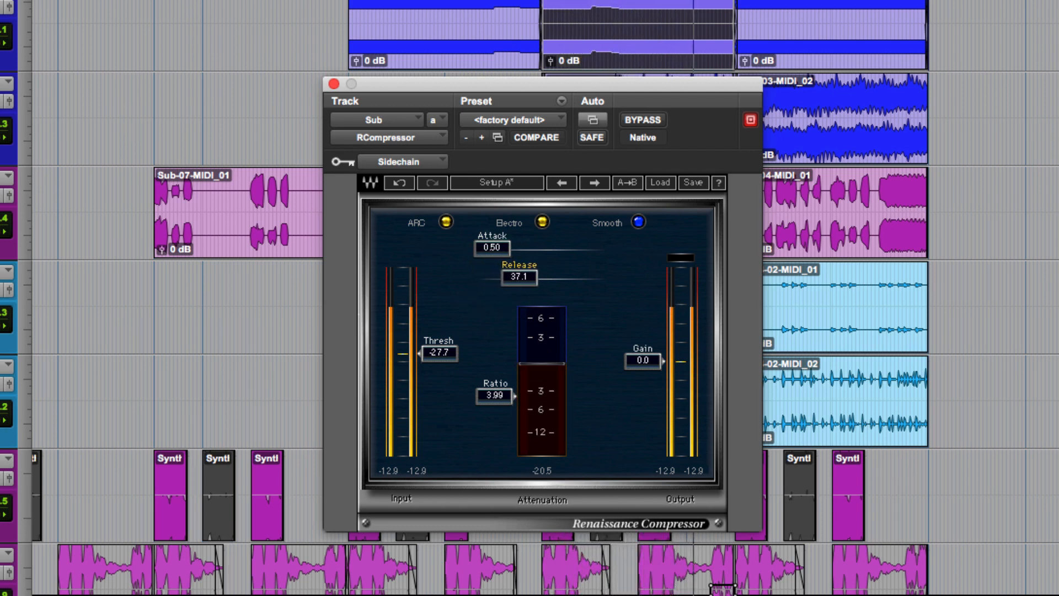
drag(519, 276, 491, 277)
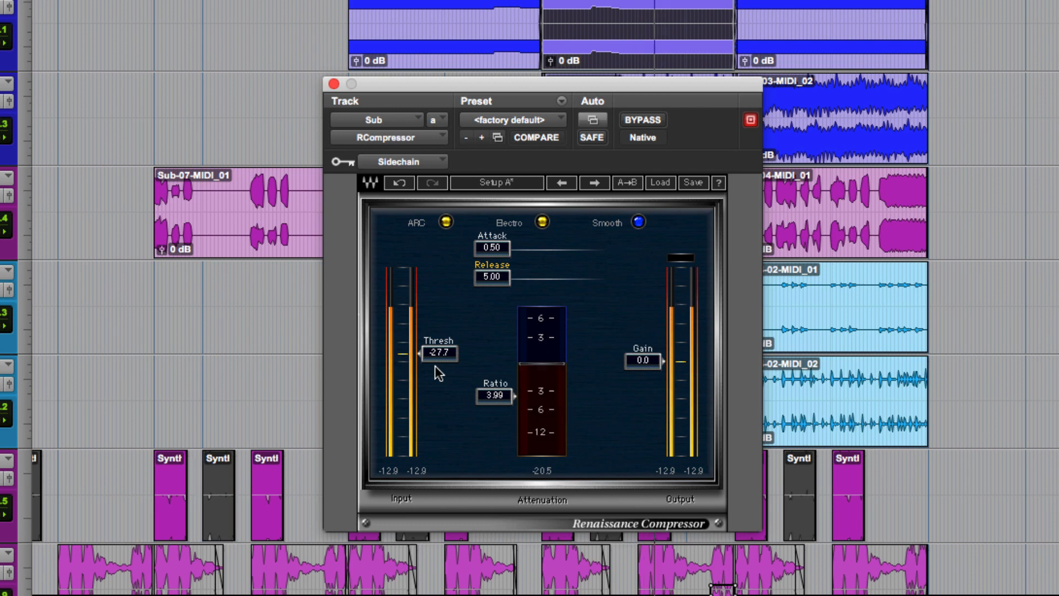
- Set the RCompressor's threshold to -30.2 and compare the Sub with the compressor bypassed and engaged
drag(439, 353, 436, 360)
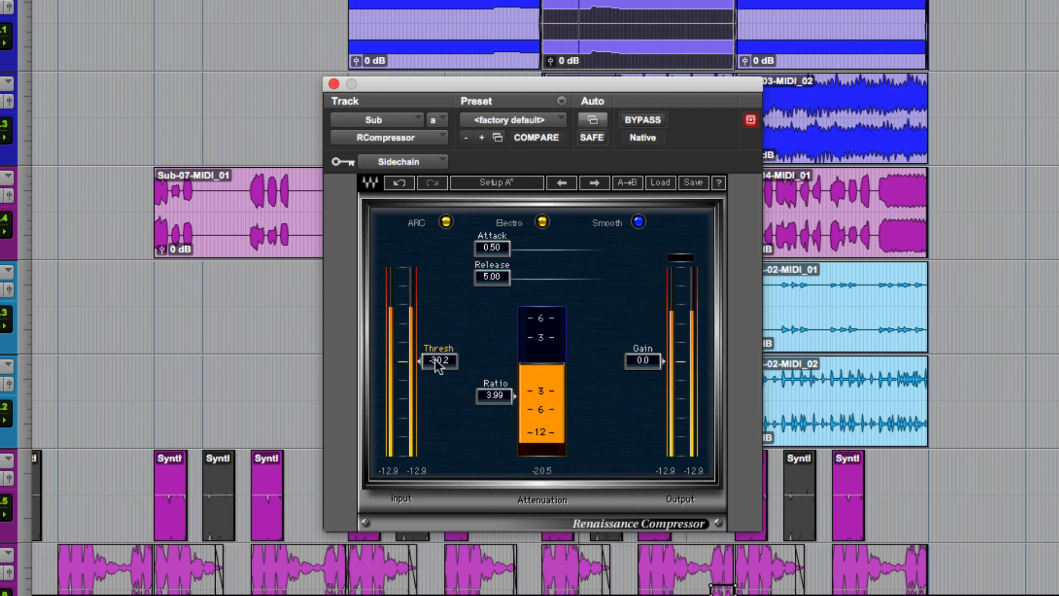
click(651, 125)
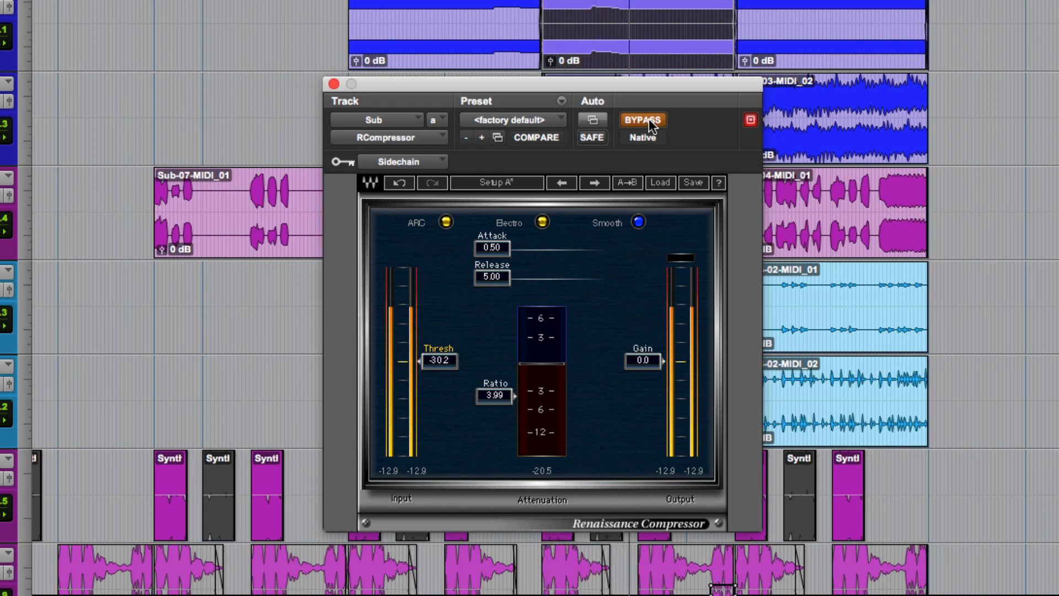
click(651, 124)
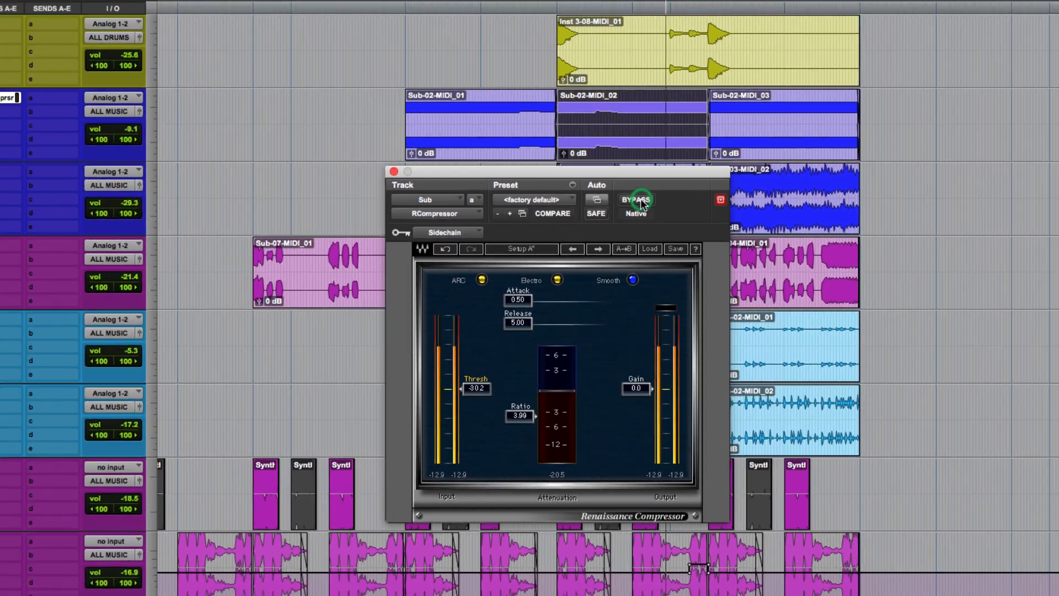
- Solo Kick 1 along with the Sub, compare both with the RCompressor bypassed and engaged, and stop playback
scroll(127, 63, up, 3)
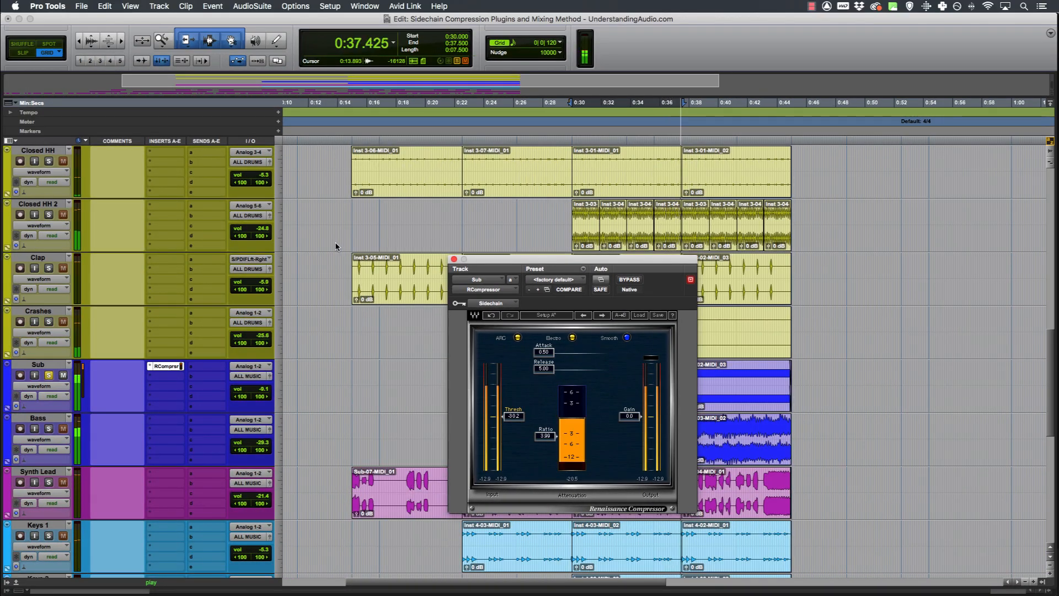
scroll(338, 246, up, 3)
click(49, 161)
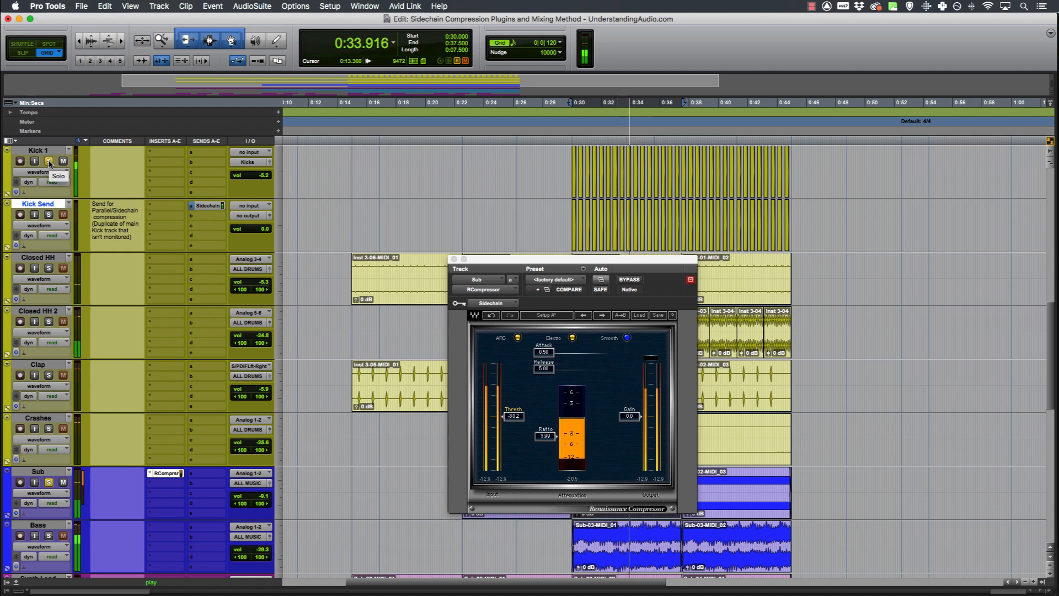
click(629, 280)
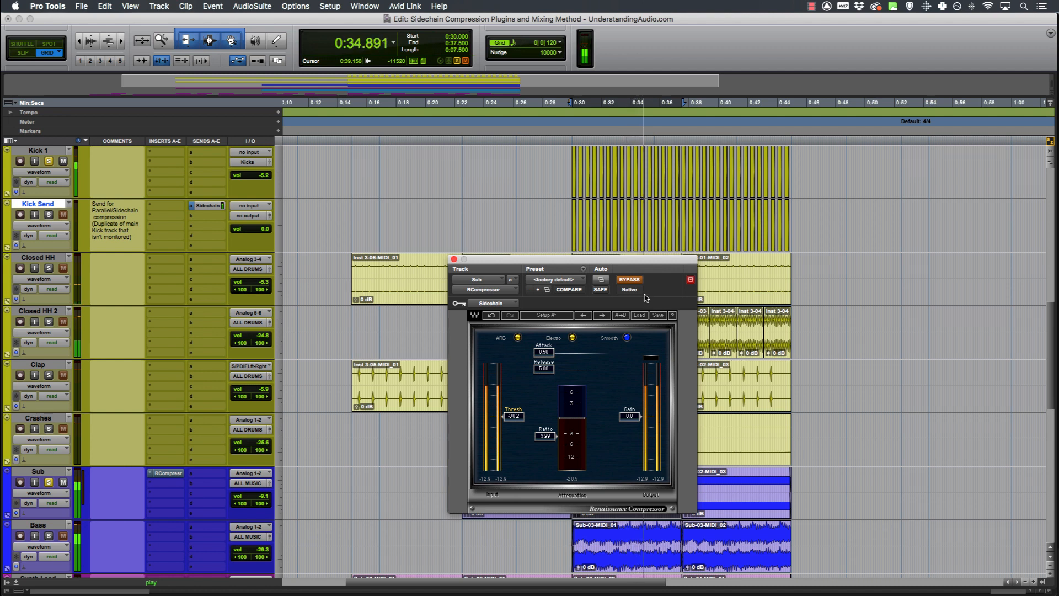
click(630, 280)
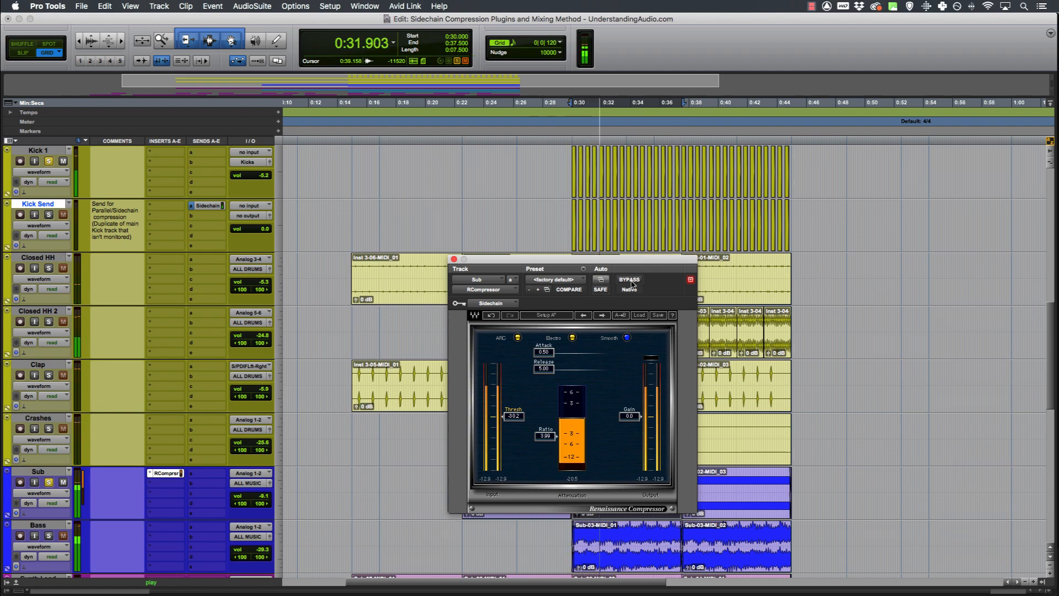
key(space)
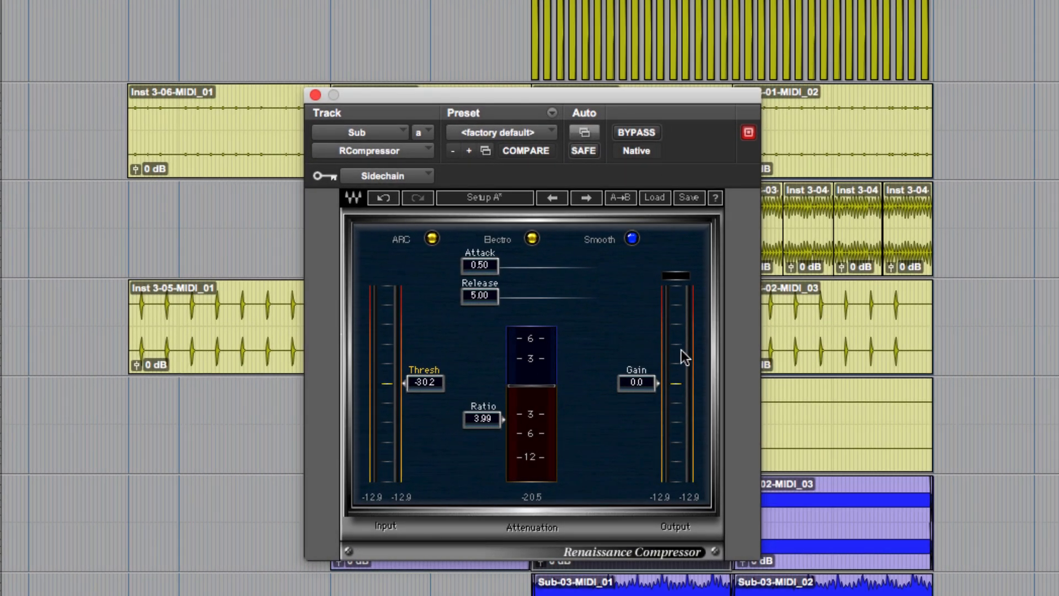
- Take Kick 1 out of solo and move the RCompressor window clear of the Sub clips
drag(638, 92, 660, 57)
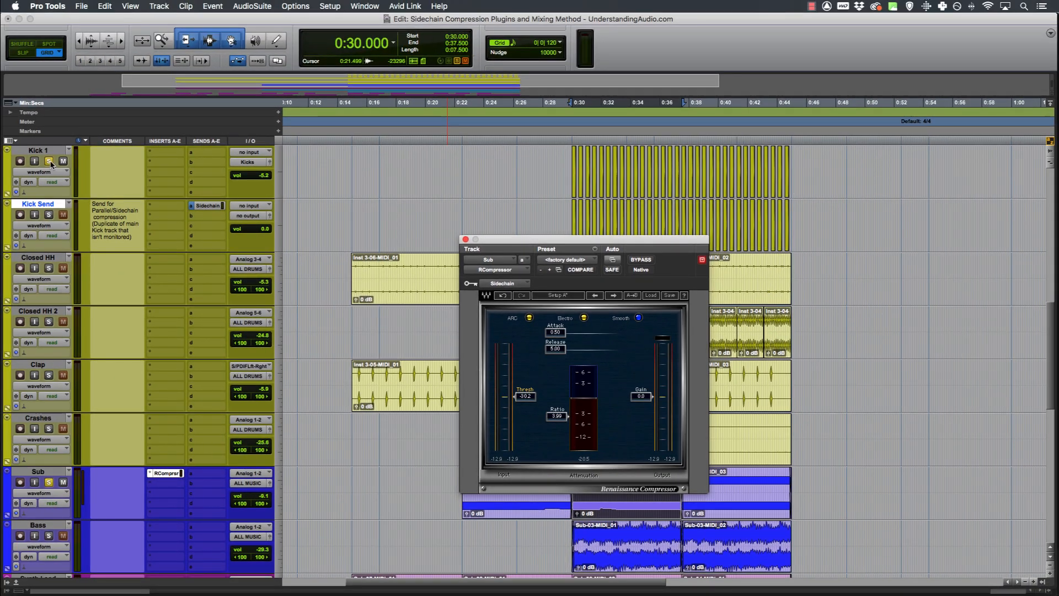
click(50, 163)
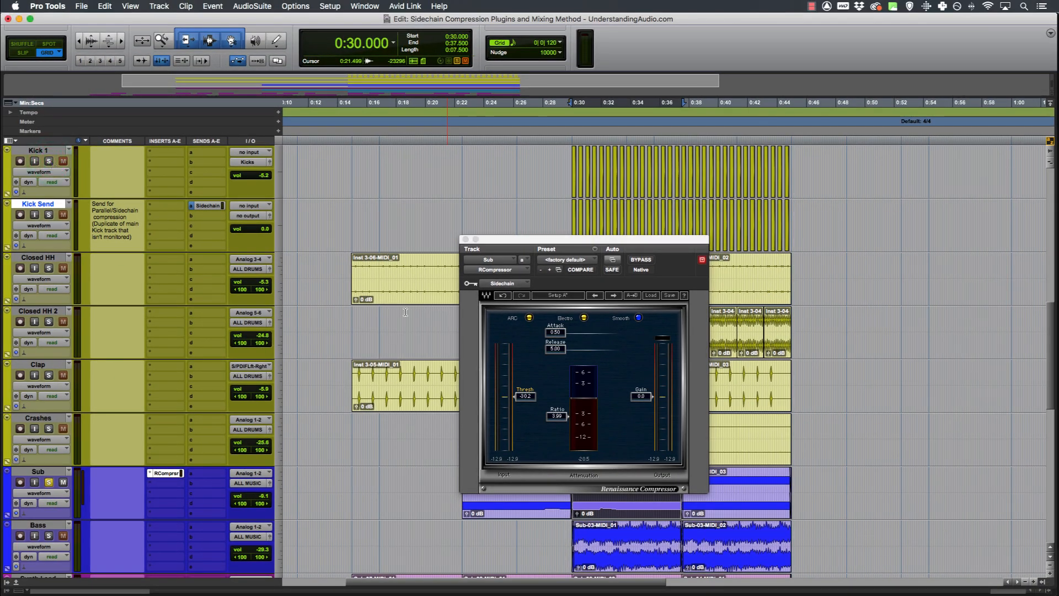
drag(585, 244, 592, 191)
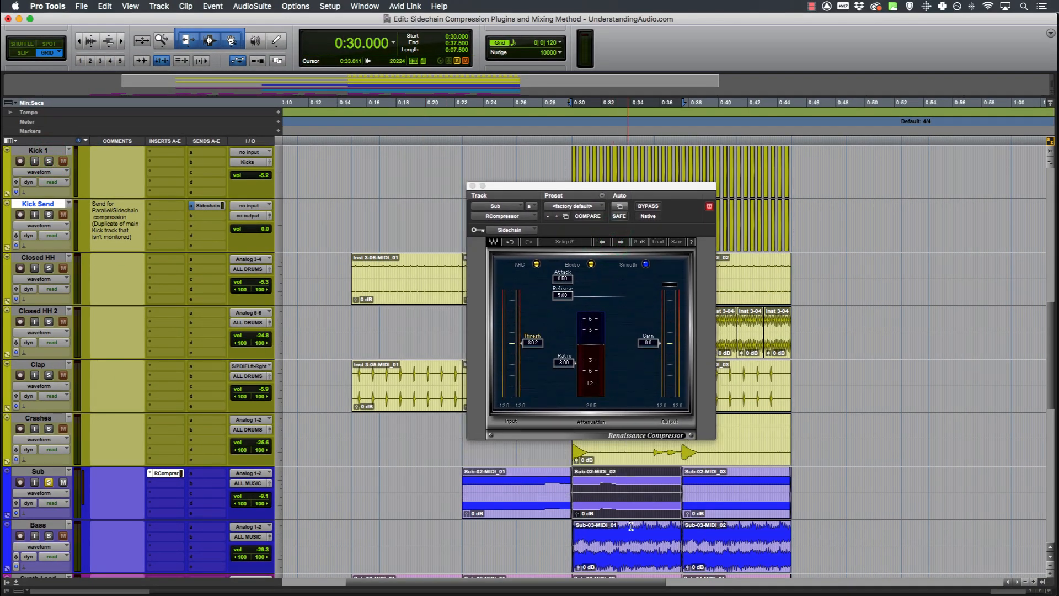
- Play the selection from 0:30 and compare the Sub with the RCompressor bypassed and engaged
key(space)
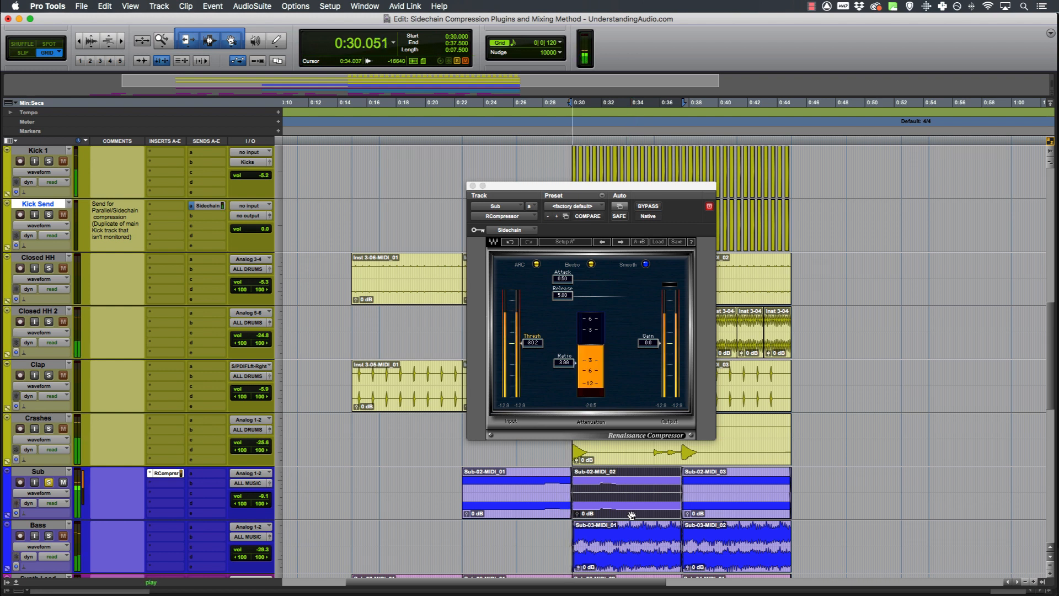
click(651, 210)
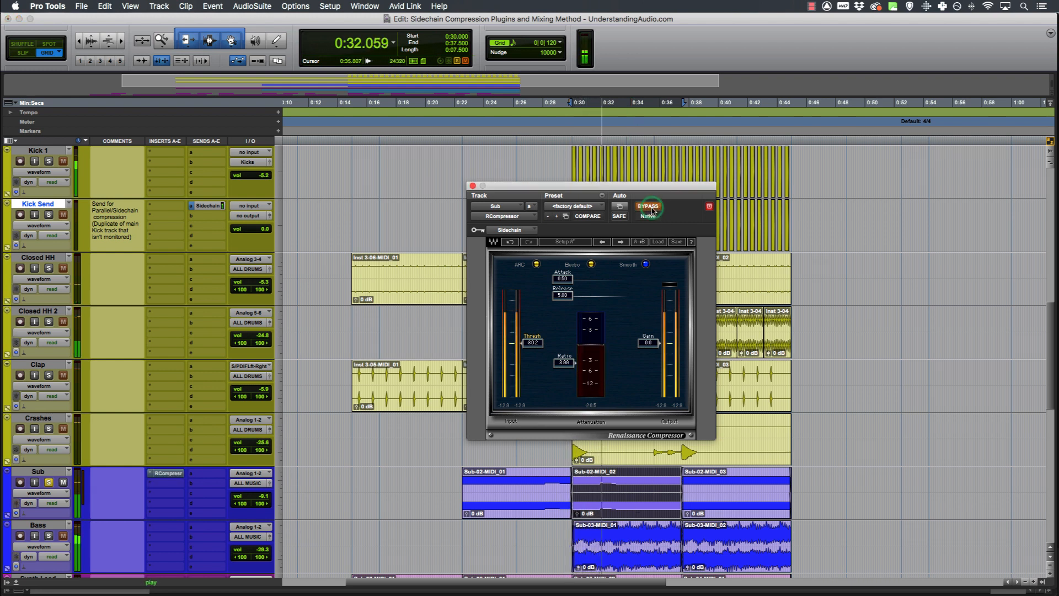
click(651, 210)
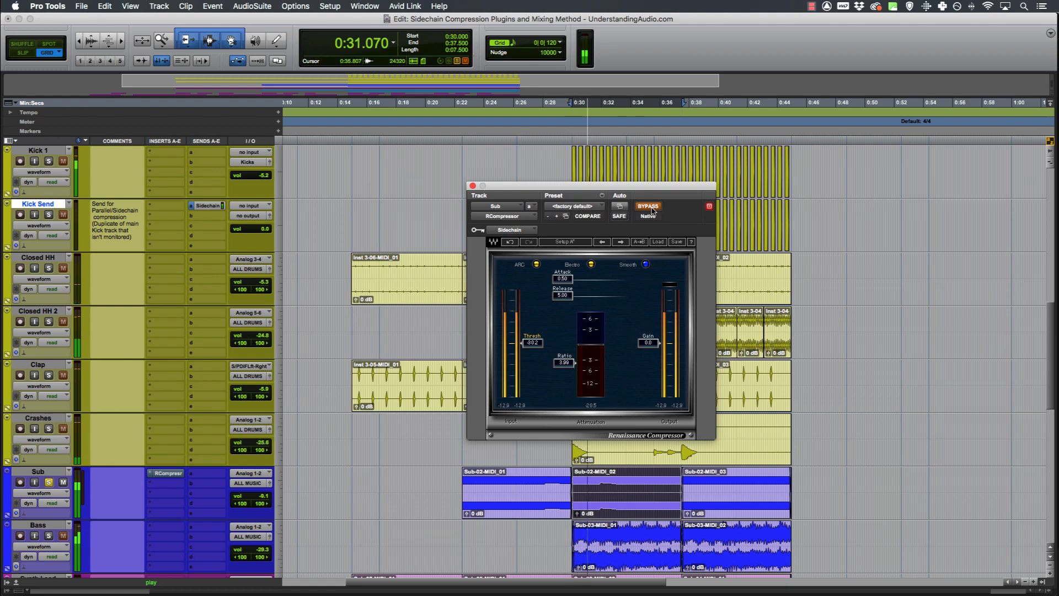
click(648, 207)
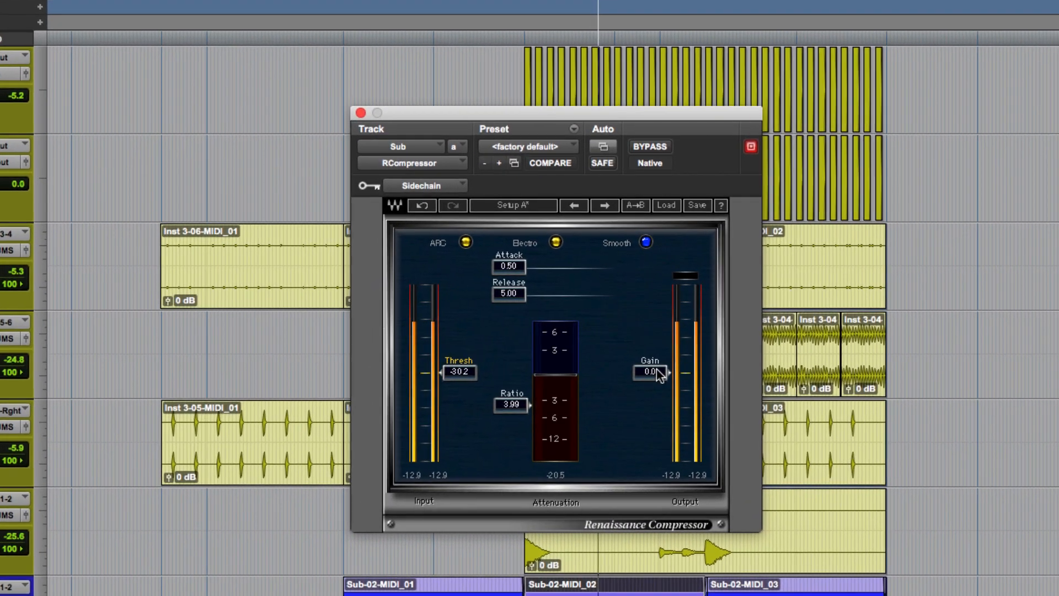
- Raise the RCompressor's gain to 2.9 and compare the boosted Sub against bypass
click(651, 353)
drag(652, 370, 654, 360)
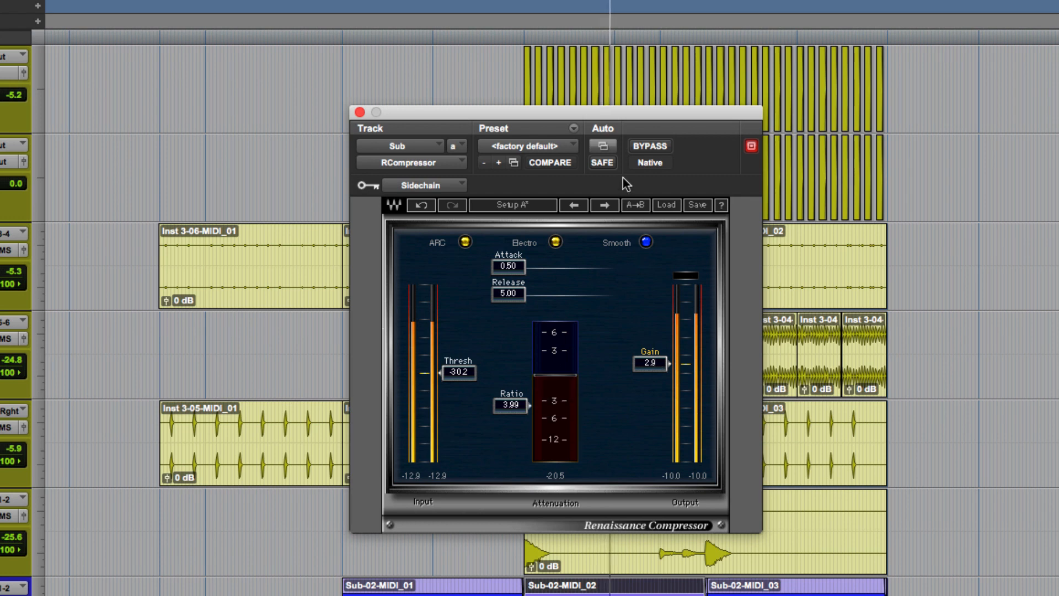
click(655, 144)
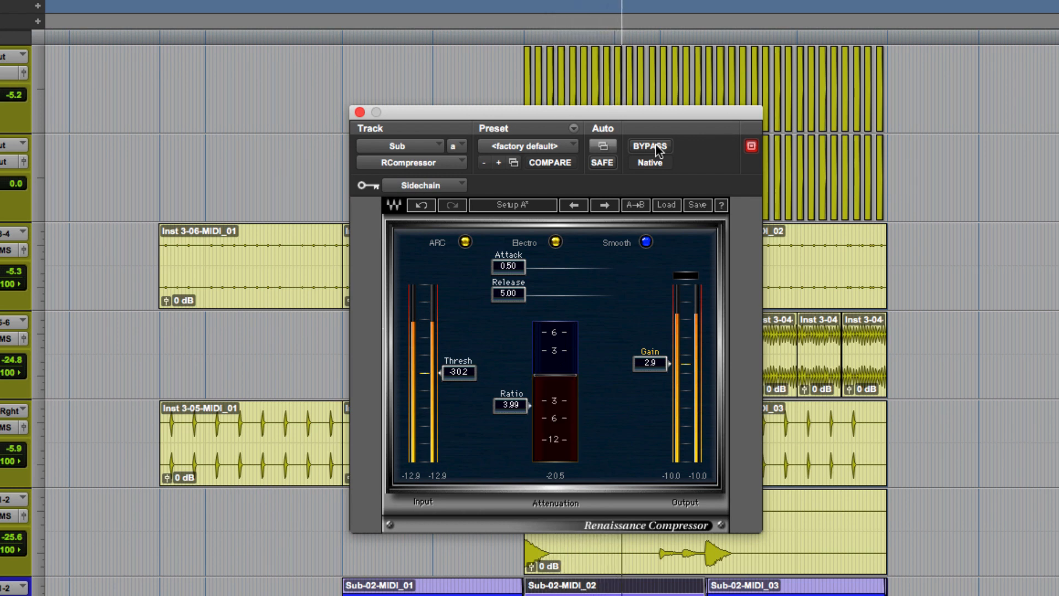
click(655, 145)
click(655, 145)
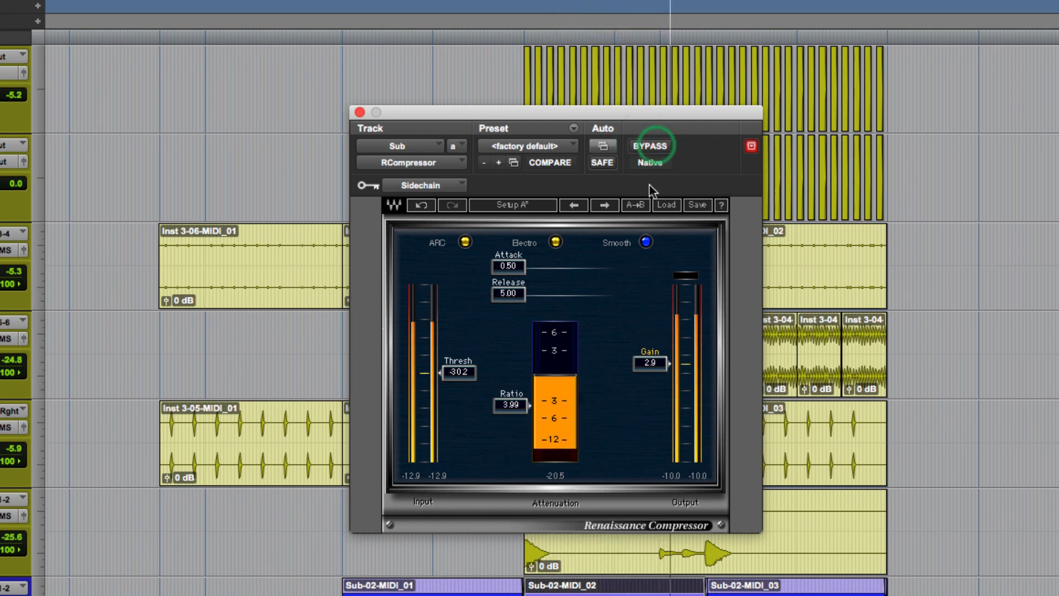
- Reset the RCompressor's gain to 0.0 and compare the Sub bypassed and engaged without makeup gain
alt+click(651, 364)
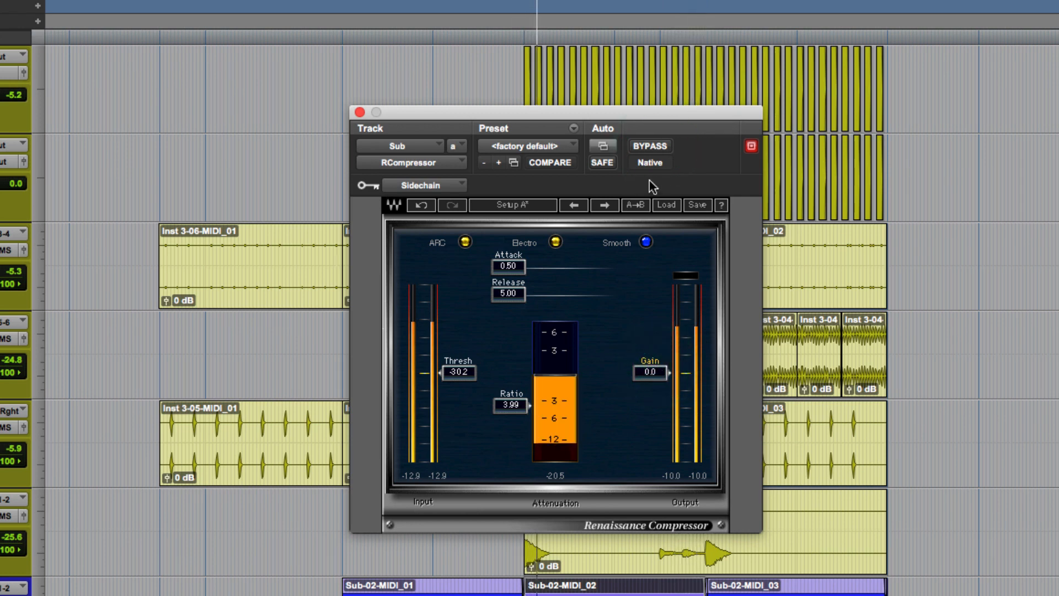
click(659, 148)
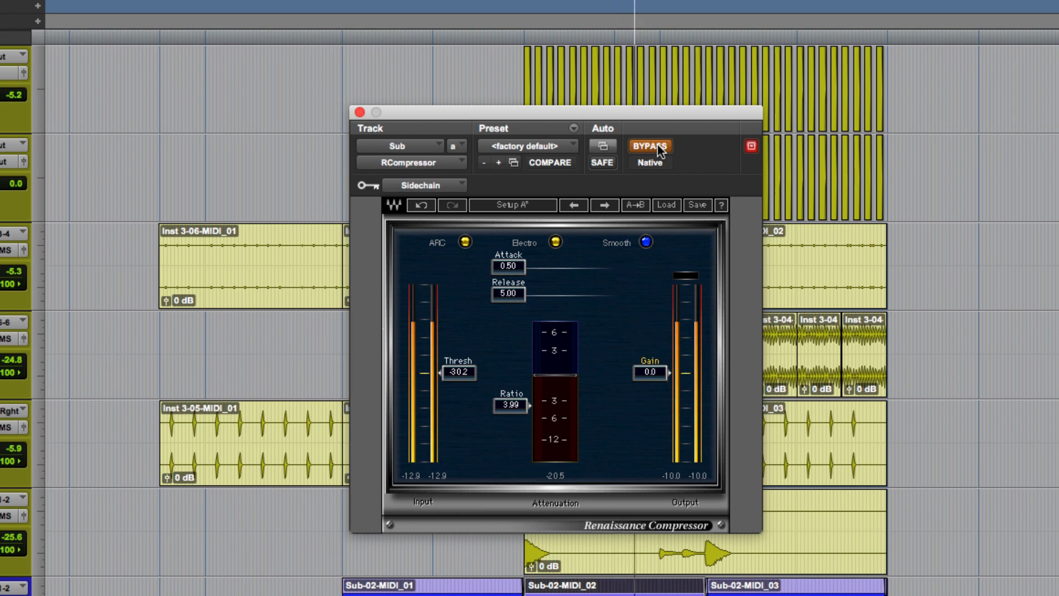
click(659, 148)
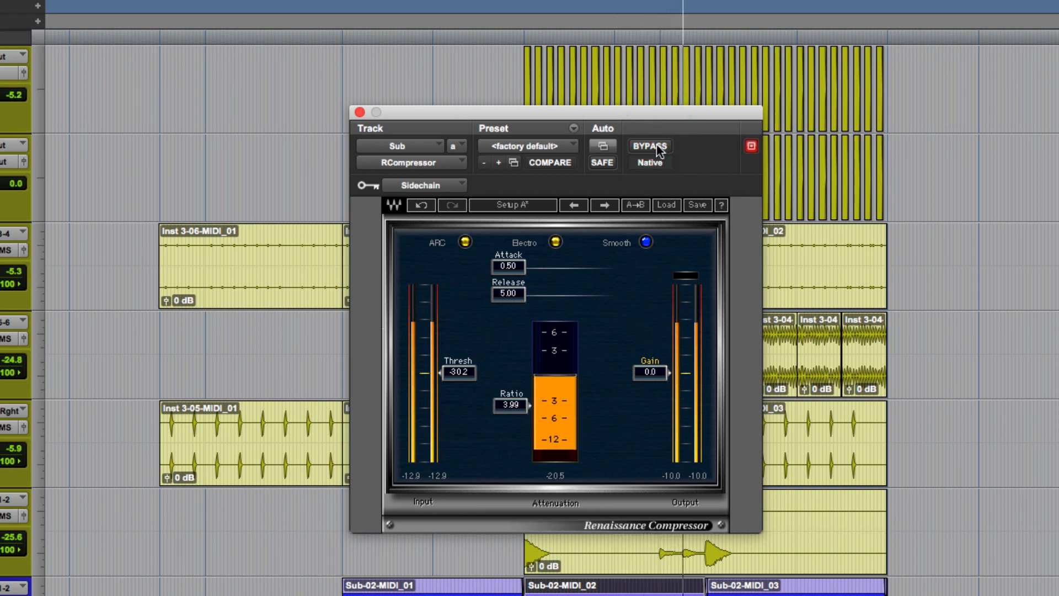
- Audition the RCompressor's gain at 2.9 again and reset it to 0.0
drag(651, 372, 651, 362)
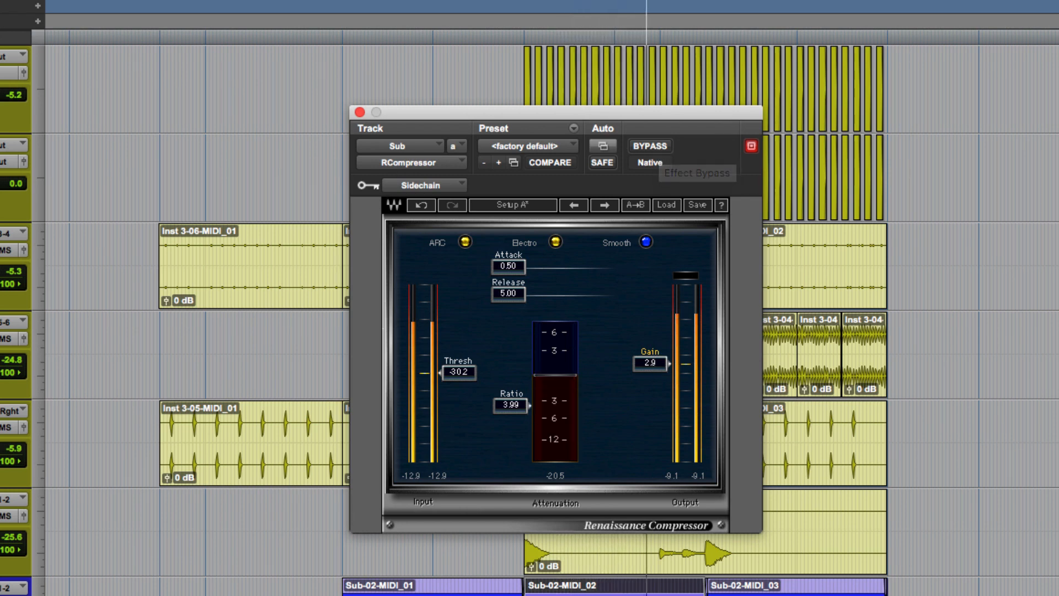
click(2, 221)
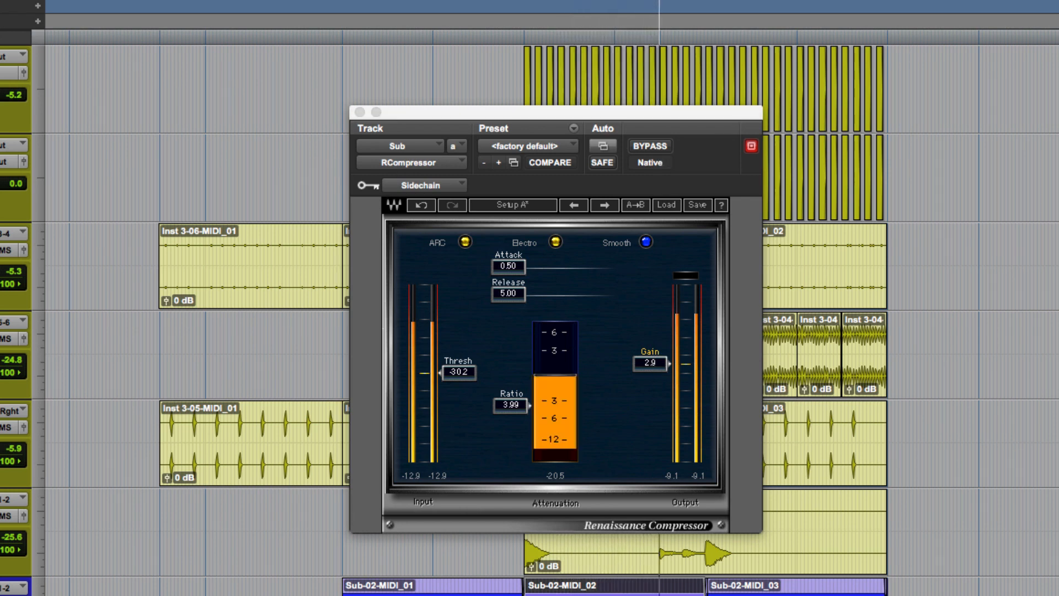
alt+click(650, 362)
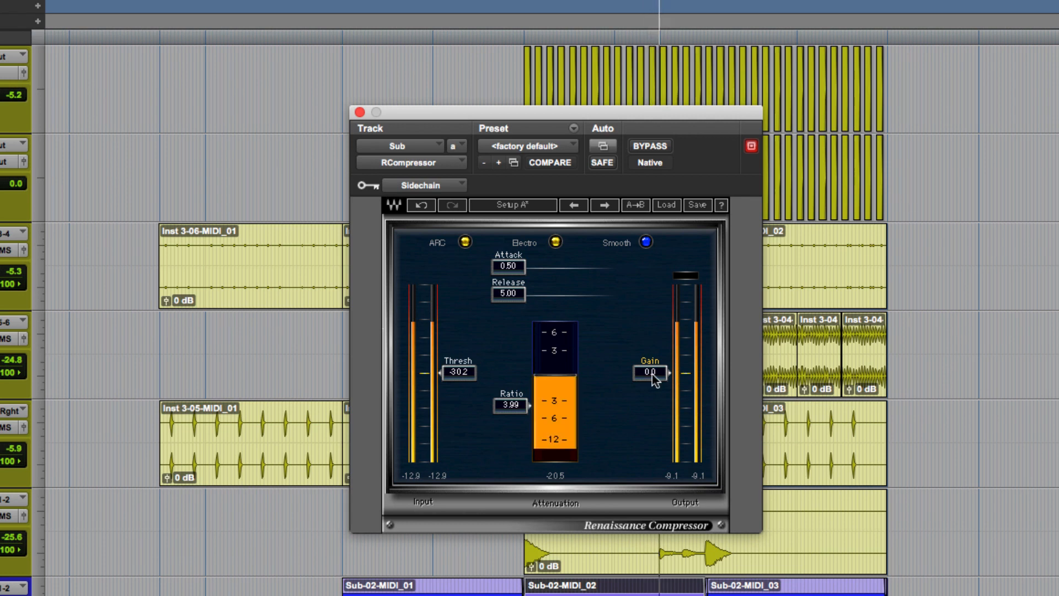
- Set the RCompressor's gain to 2.9 and check it against bypass, leaving the compressor engaged
drag(652, 374, 652, 356)
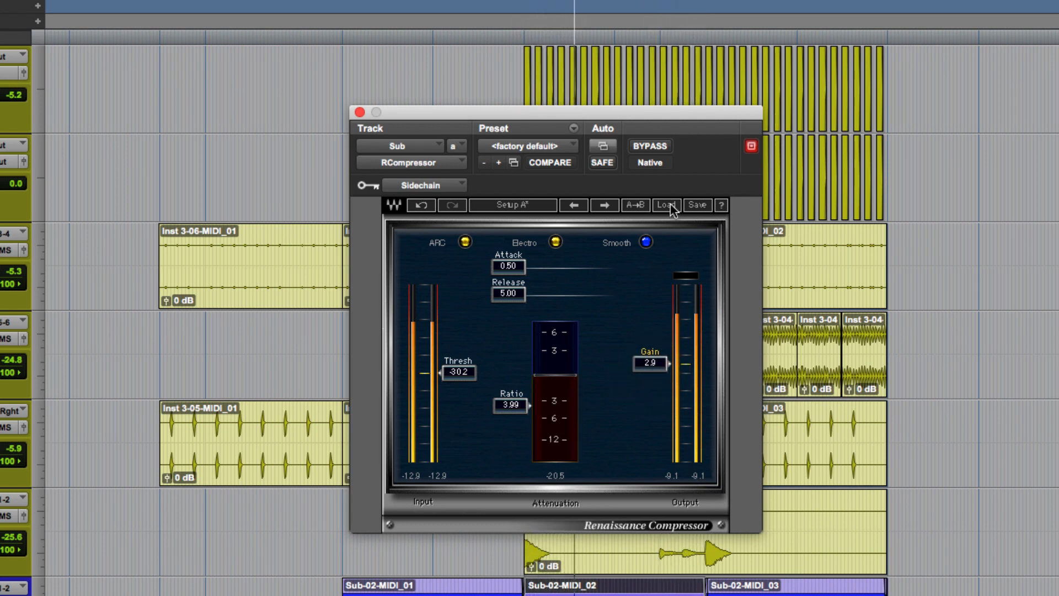
click(660, 150)
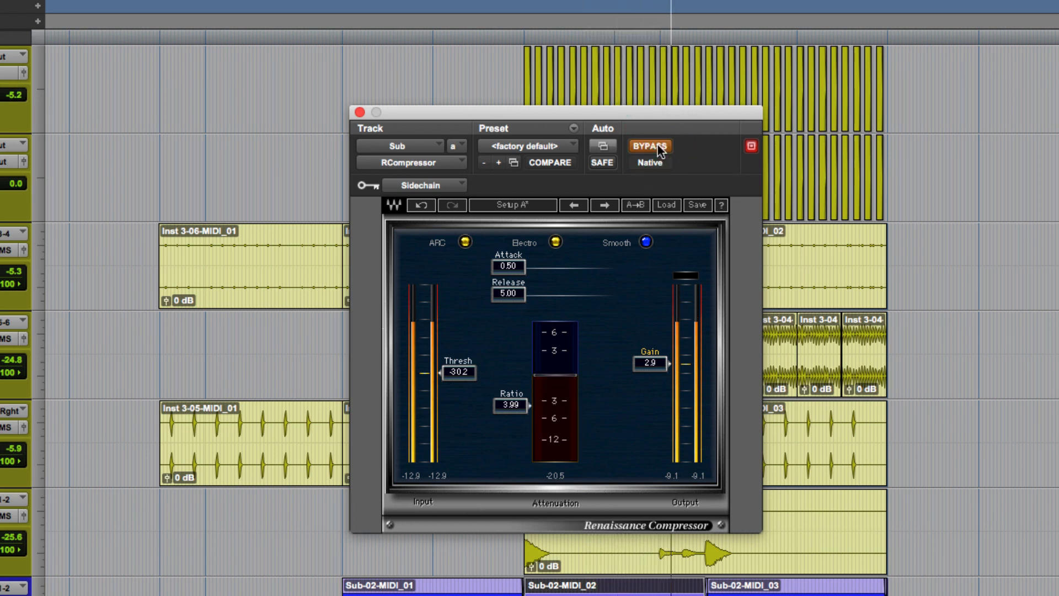
click(660, 150)
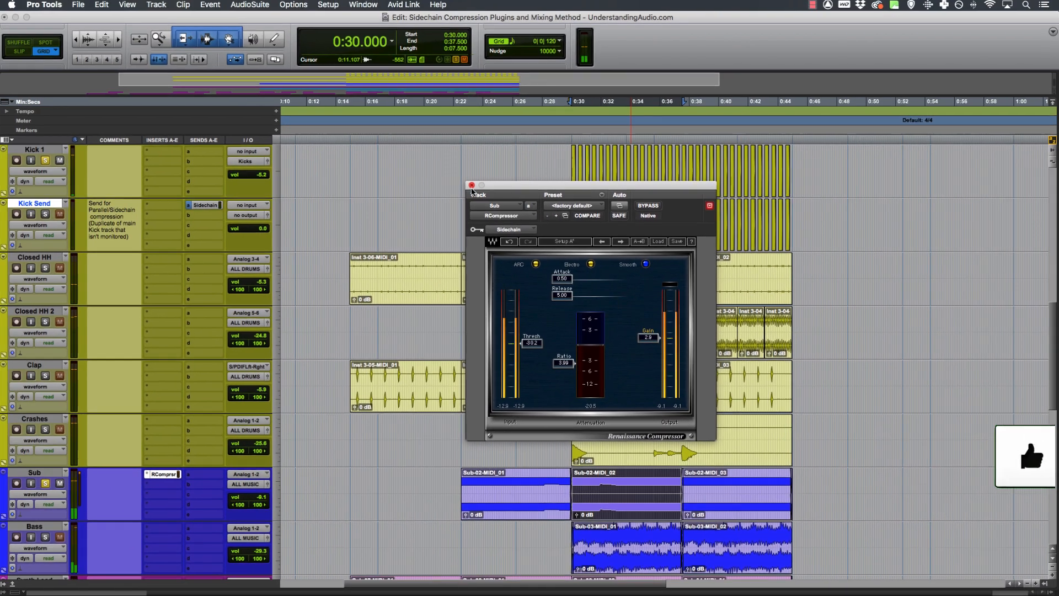
- Copy the Sub track's RCompressor to the Bass track's first insert, then play the Bass clip at 0:30 with the copied compressor open
click(471, 186)
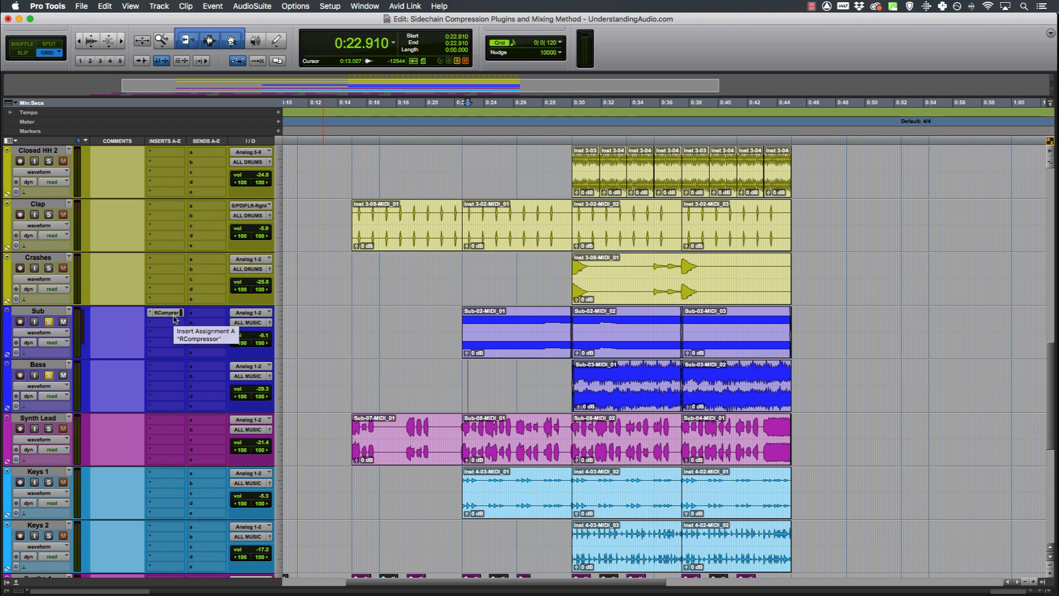
drag(172, 317, 175, 368)
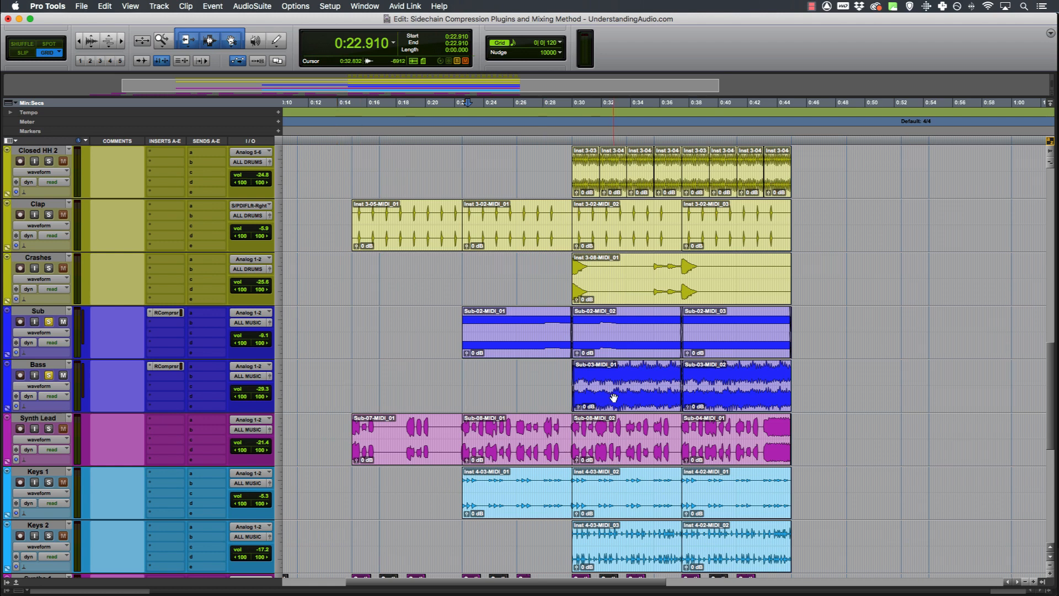
click(613, 397)
key(space)
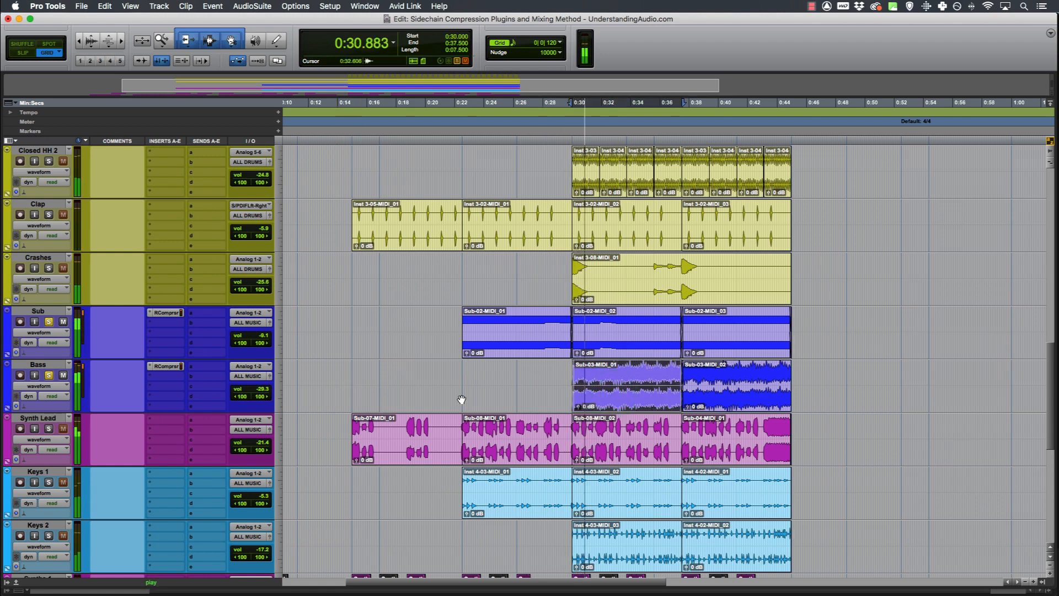
click(165, 366)
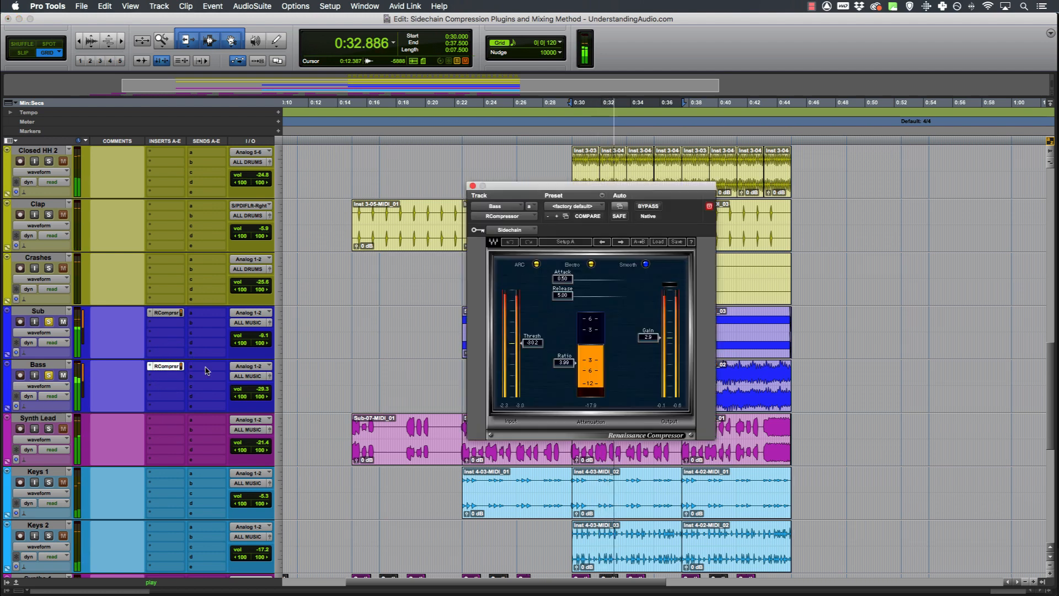
- Audition the Bass RCompressor's gain at 0.0, set it to 2.0, and compare the result against bypass
alt+click(651, 343)
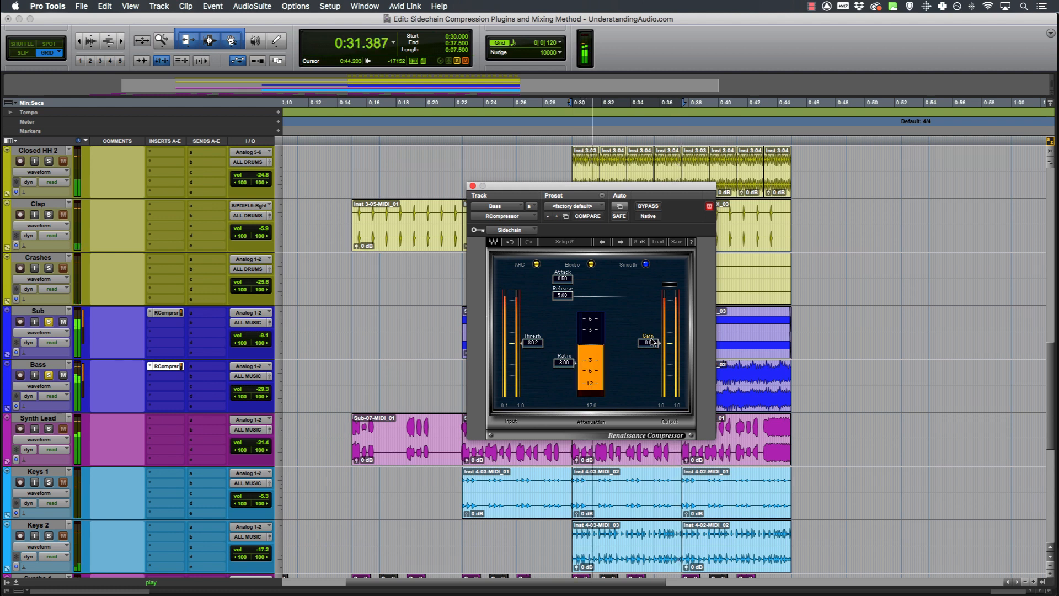
click(649, 206)
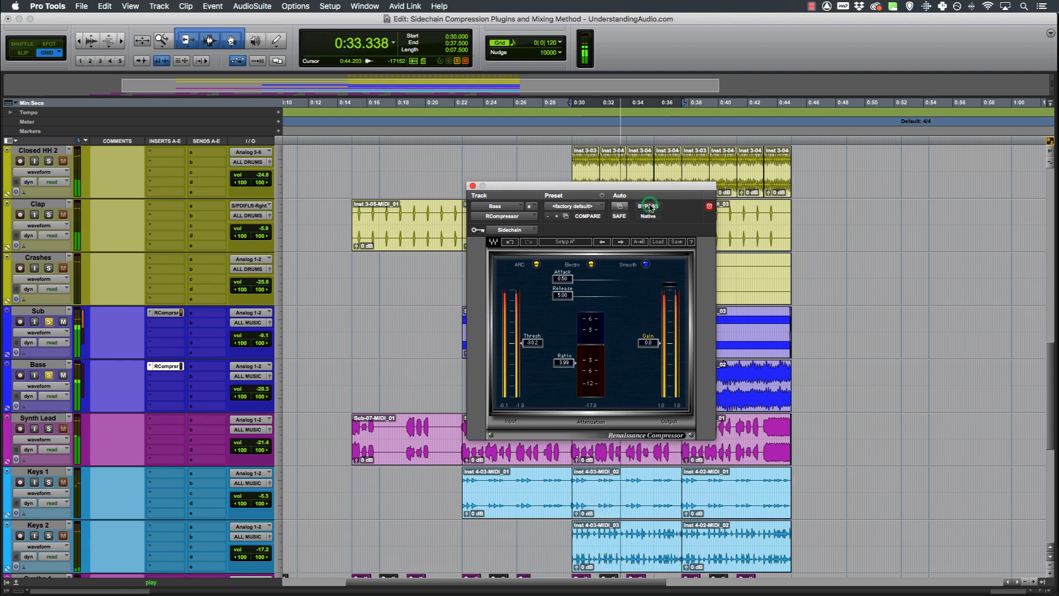
click(649, 342)
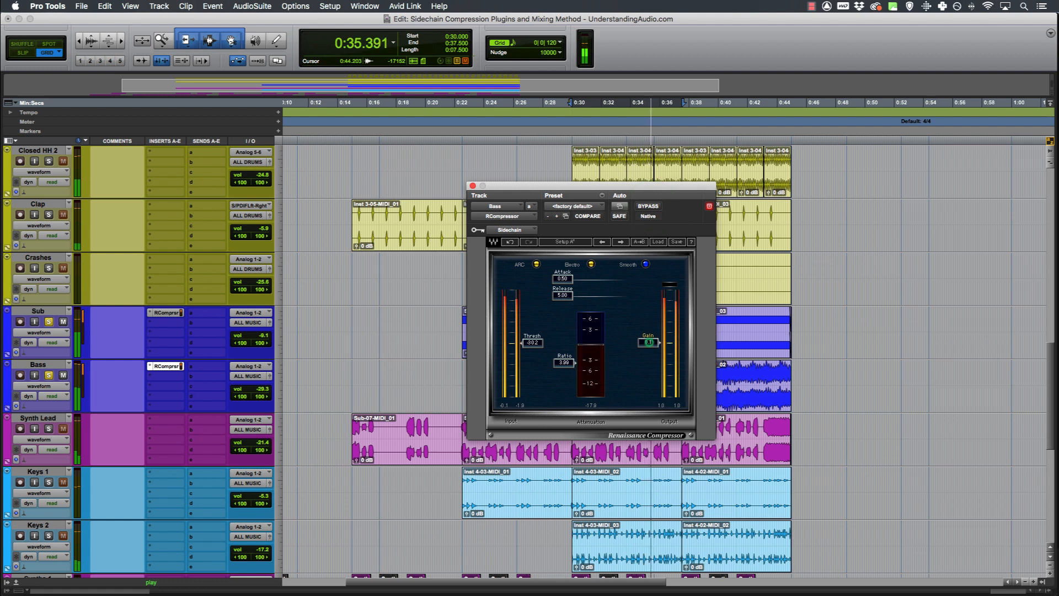
drag(649, 342, 649, 339)
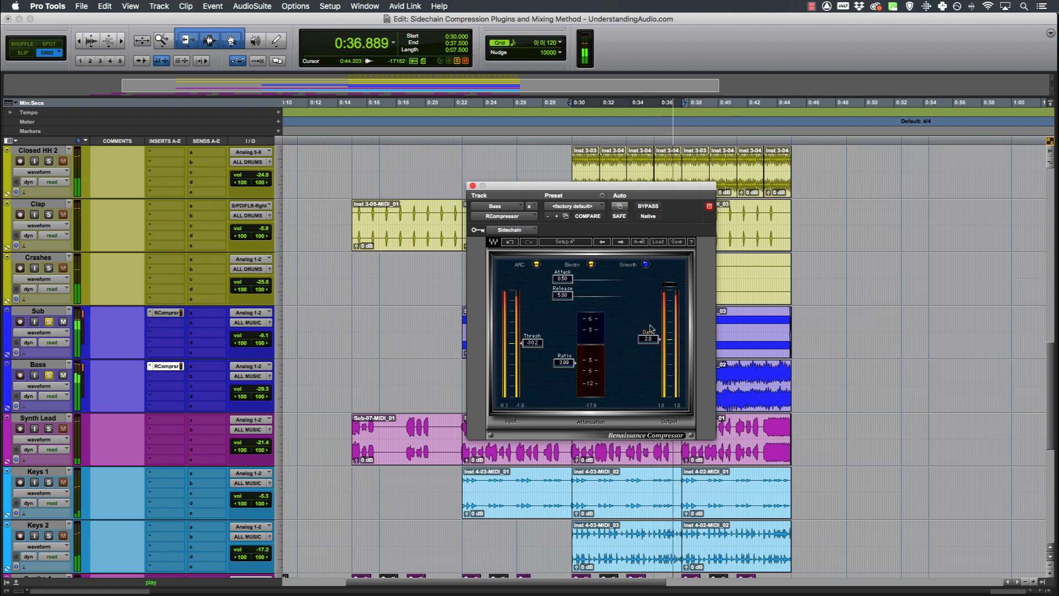
click(654, 208)
click(654, 208)
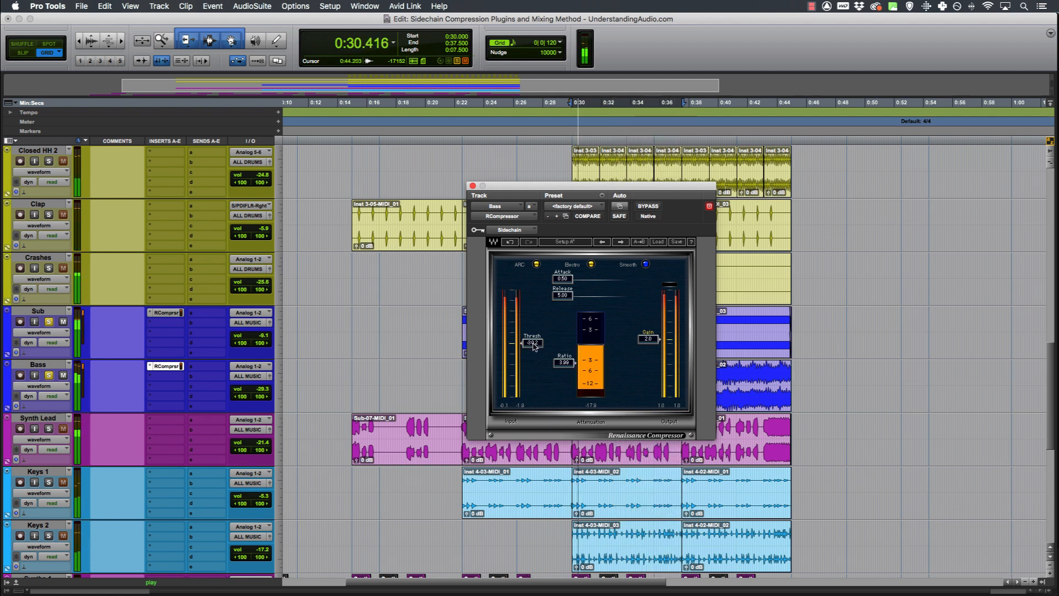
- Set the Bass RCompressor's threshold to -30.9, and audition releases of 65.3 and 40.1 before returning the release to 5.00
mouse_move(534, 347)
mouse_down()
mouse_move(532, 331)
mouse_move(532, 343)
mouse_up()
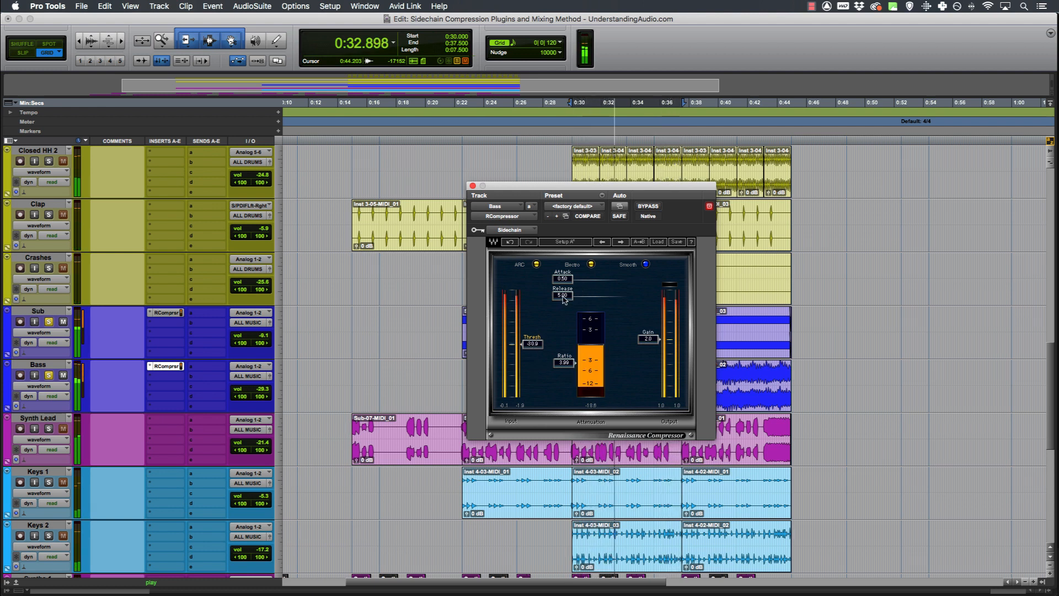
drag(564, 298, 583, 298)
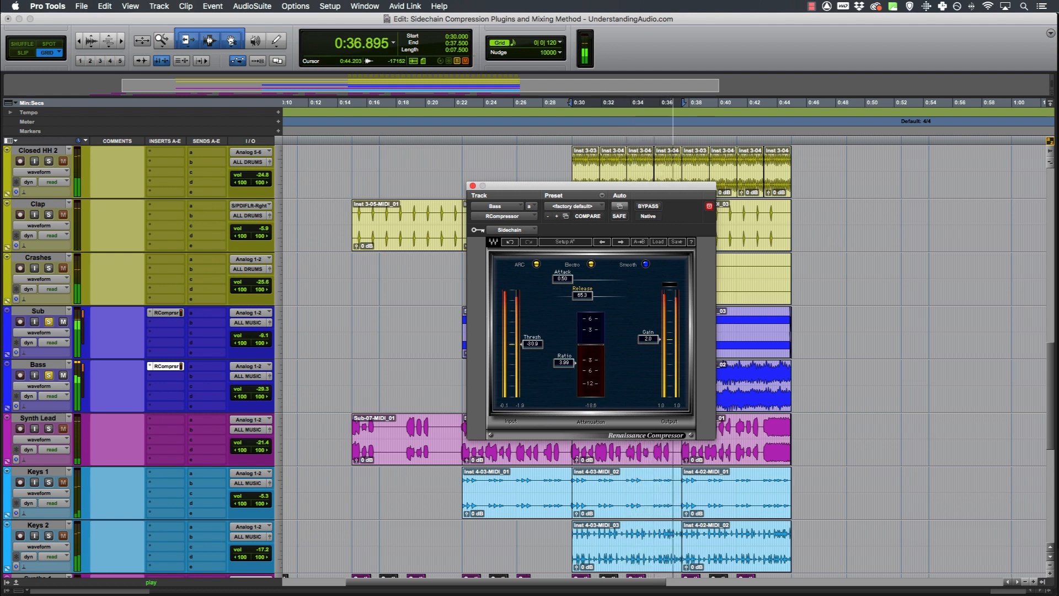
mouse_move(582, 298)
mouse_down()
mouse_move(562, 298)
mouse_move(579, 295)
mouse_up()
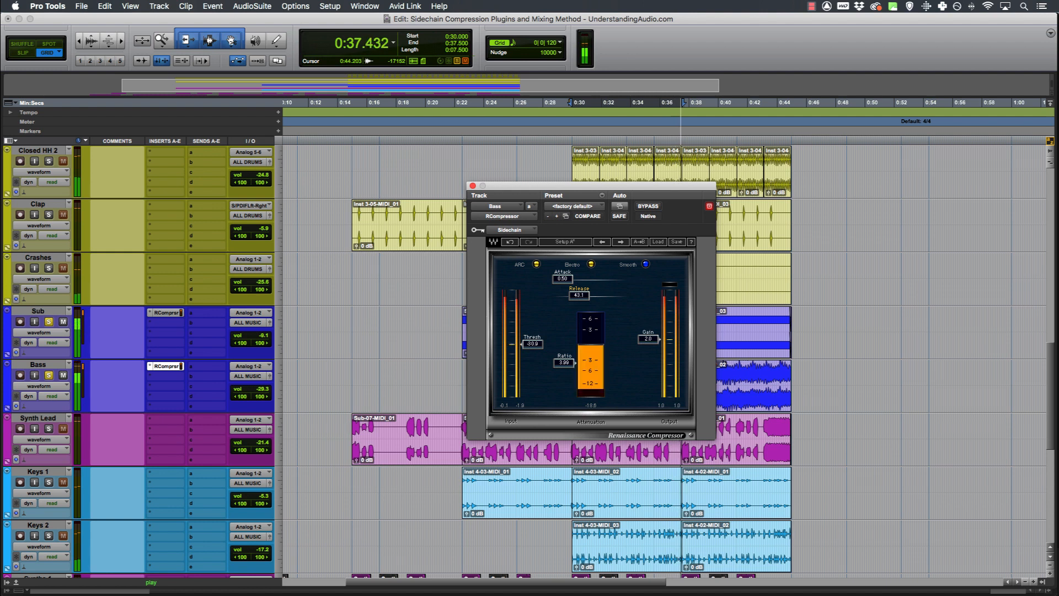
drag(579, 295, 563, 295)
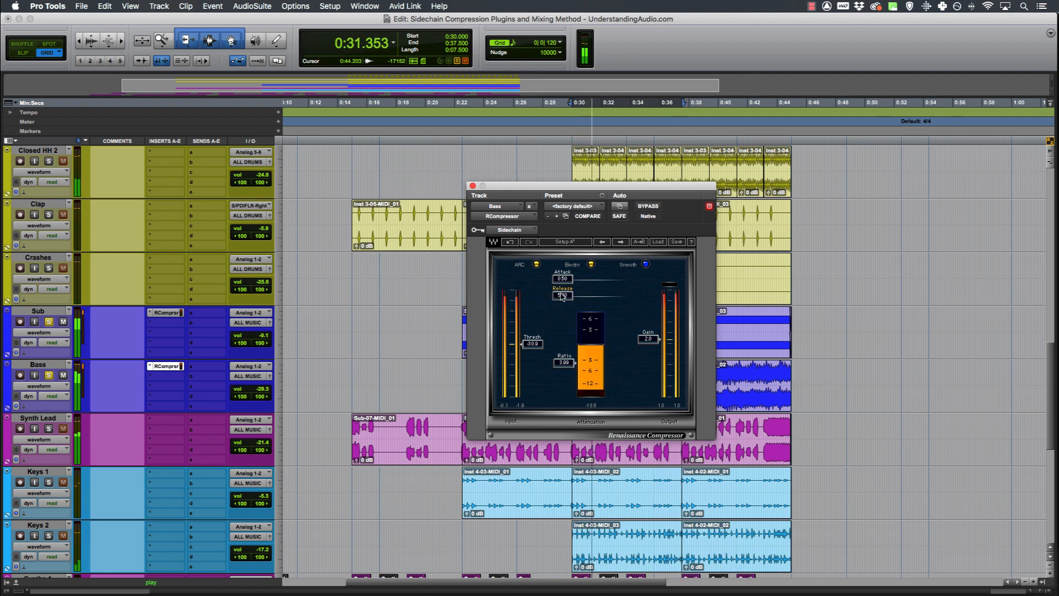
key(space)
click(472, 187)
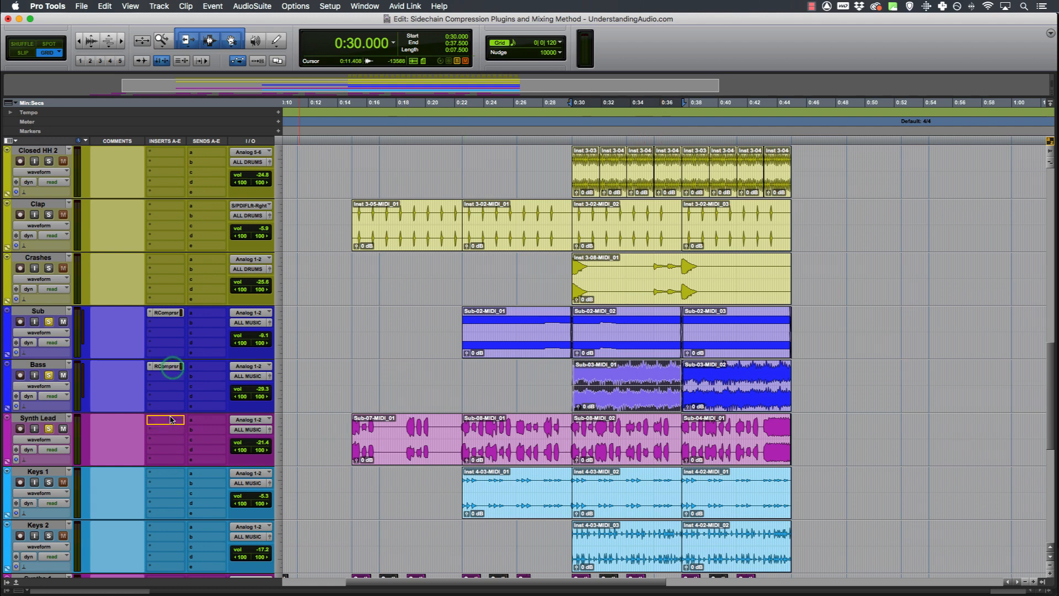
- Copy the Bass track's RCompressor to the Synth Lead track, audition the loop with it, and bypass the copy
drag(173, 418, 174, 418)
key(space)
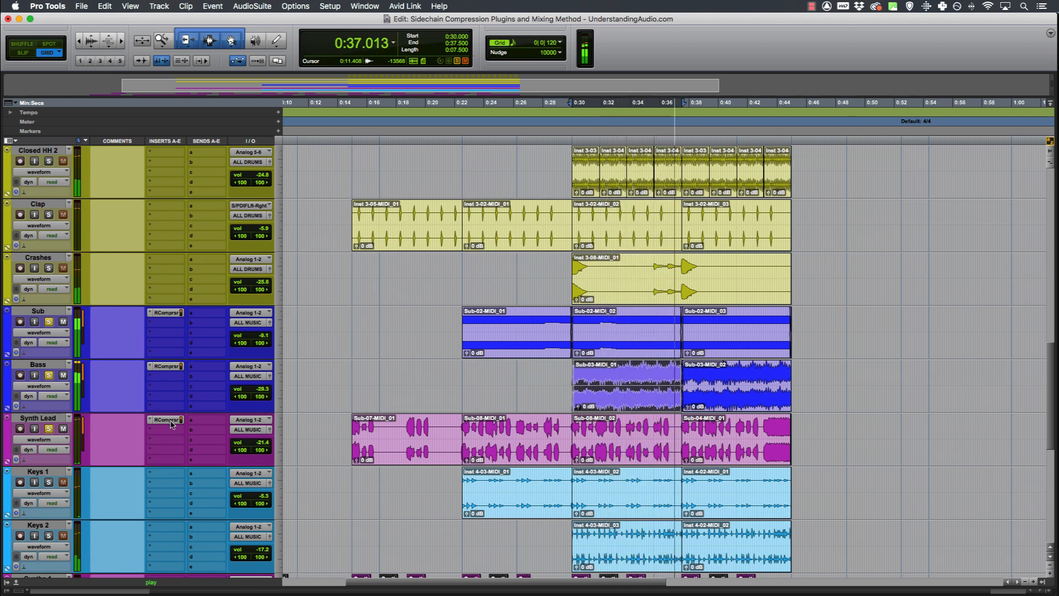
key(space)
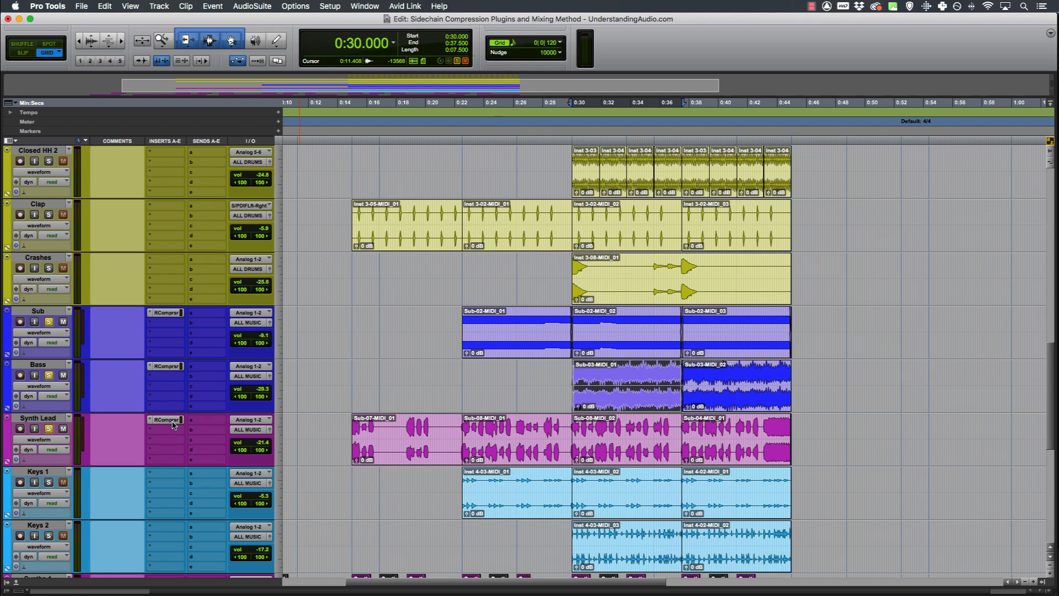
key(space)
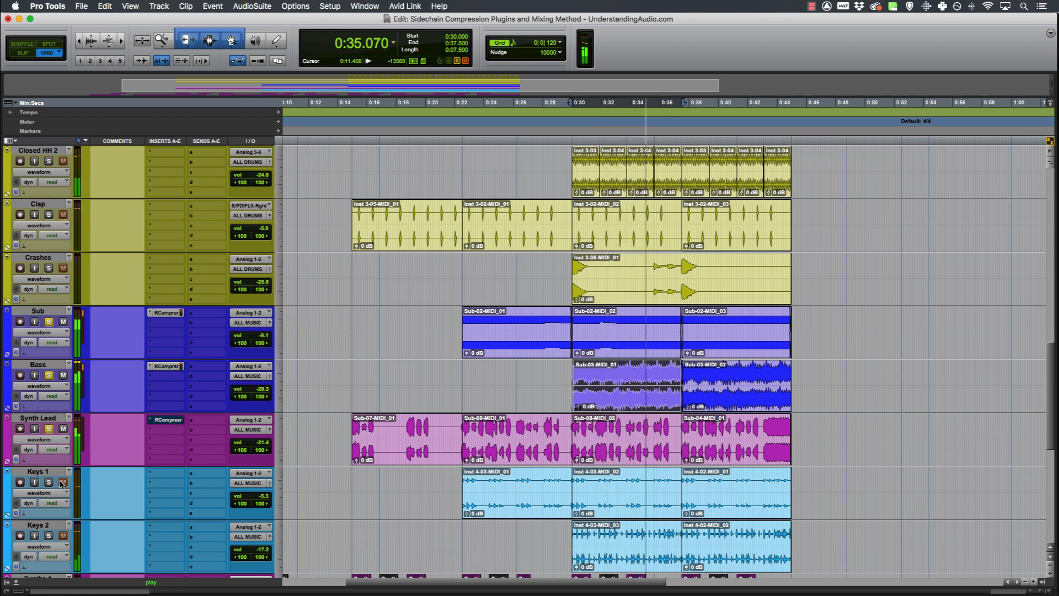
- Solo Keys 1 and Keys 2, and copy the Bass track's RCompressor to the first insert of both tracks
click(49, 538)
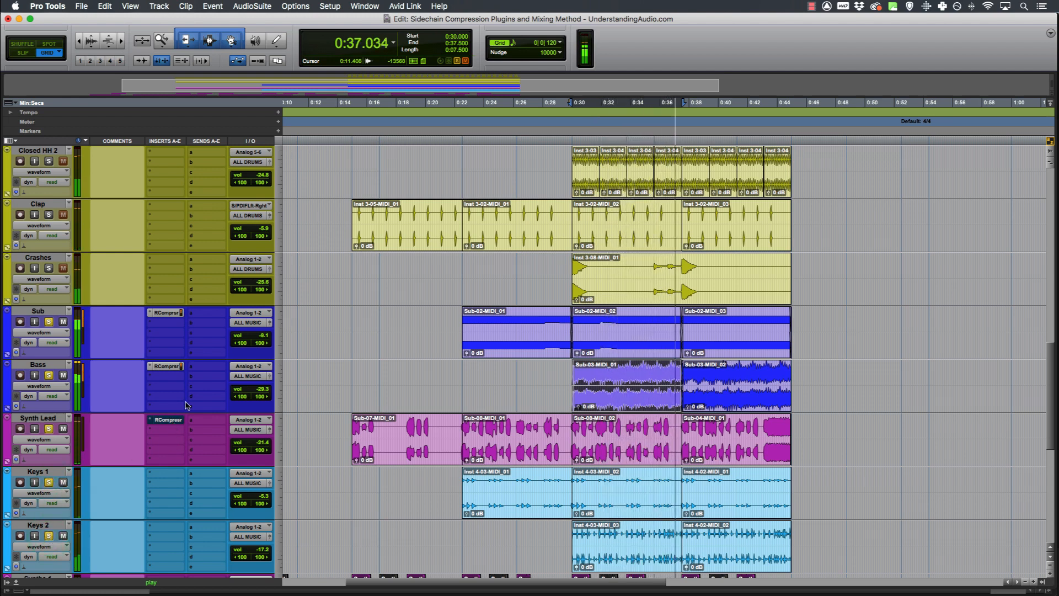
scroll(186, 405, down, 3)
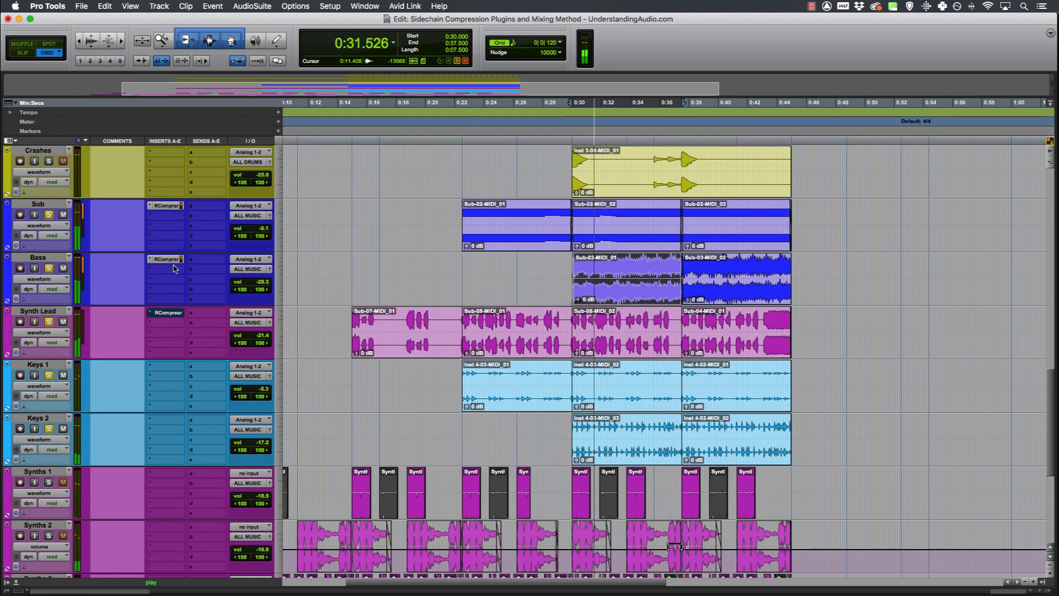
drag(174, 366, 171, 423)
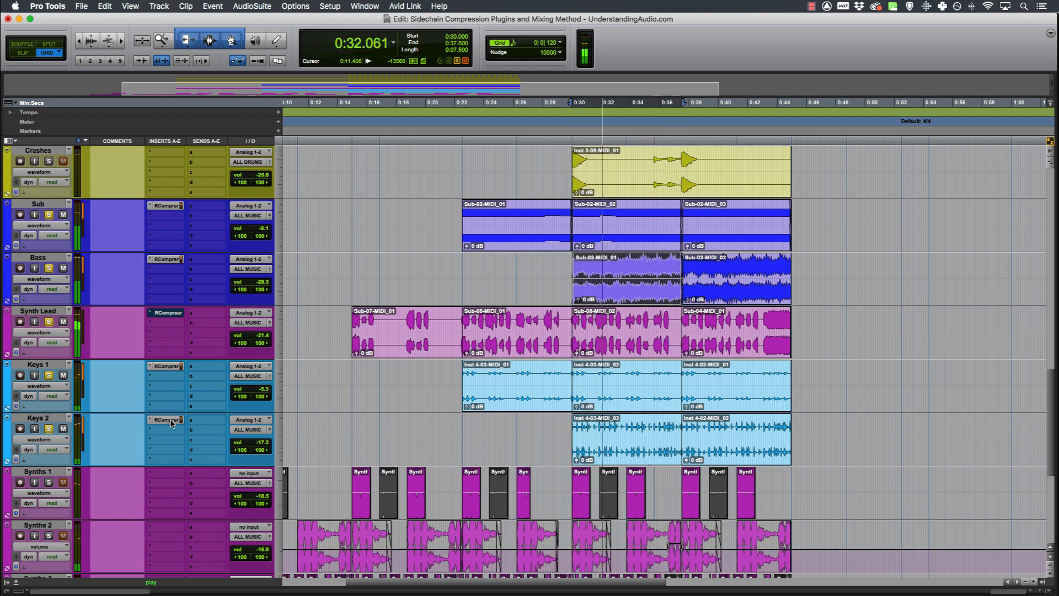
- With Keys 2's RCompressor bypassed, set the Keys 1 RCompressor's threshold to -16.5 and compare it against bypass, leaving it engaged
click(166, 367)
drag(530, 344, 530, 318)
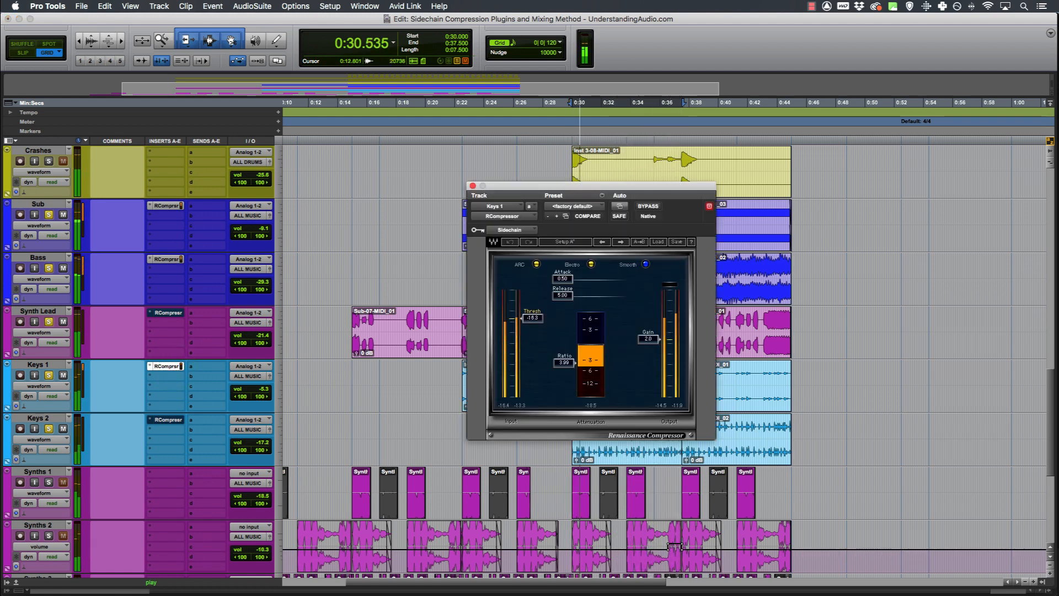
click(651, 207)
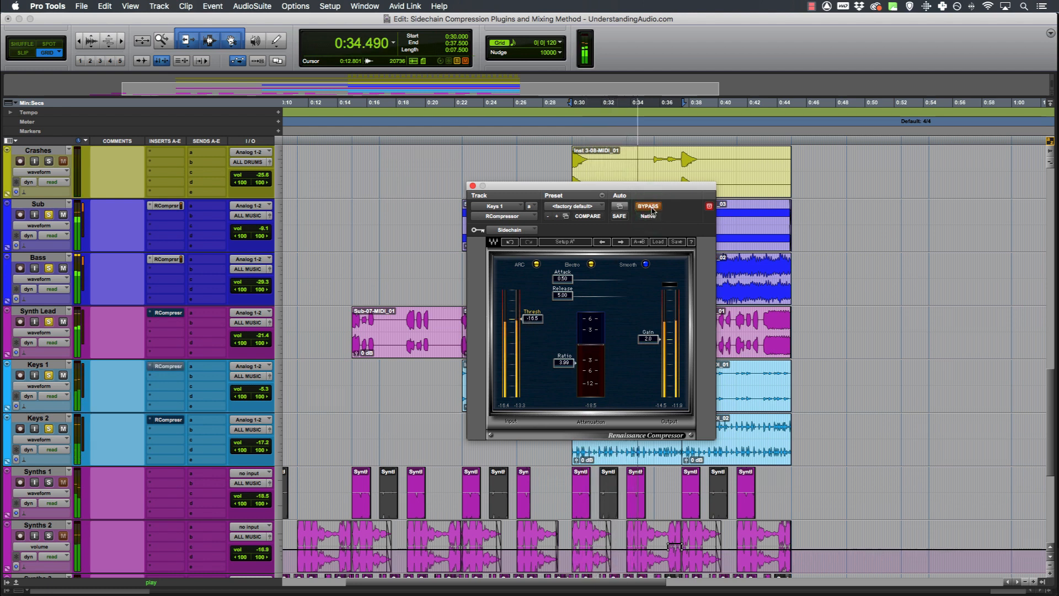
click(651, 208)
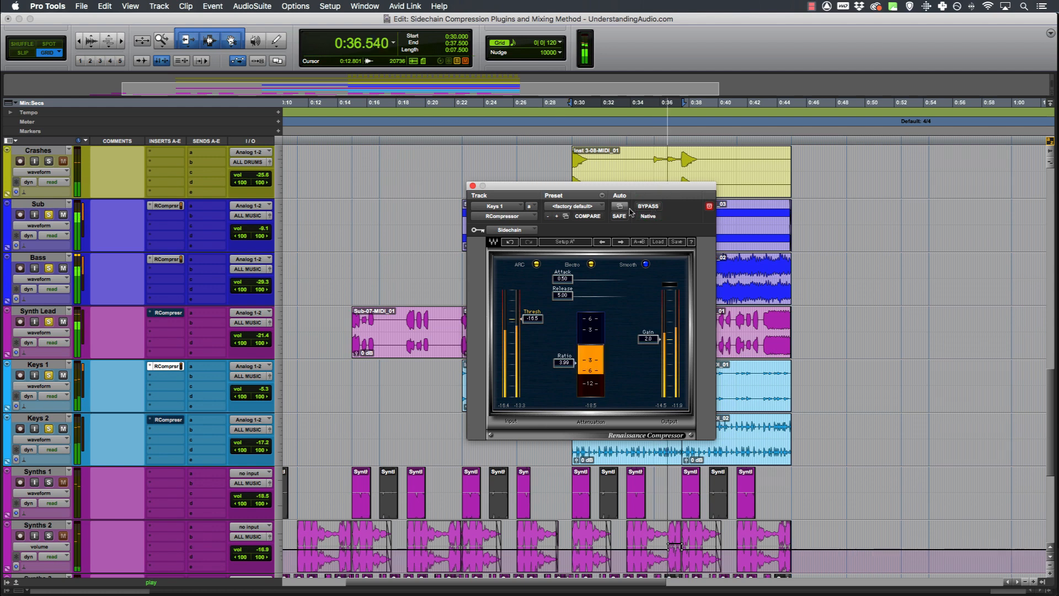
click(473, 187)
- Solo Synths 1 and Synths 2, and copy the Keys 1 RCompressor to the first insert of both tracks
scroll(169, 436, down, 2)
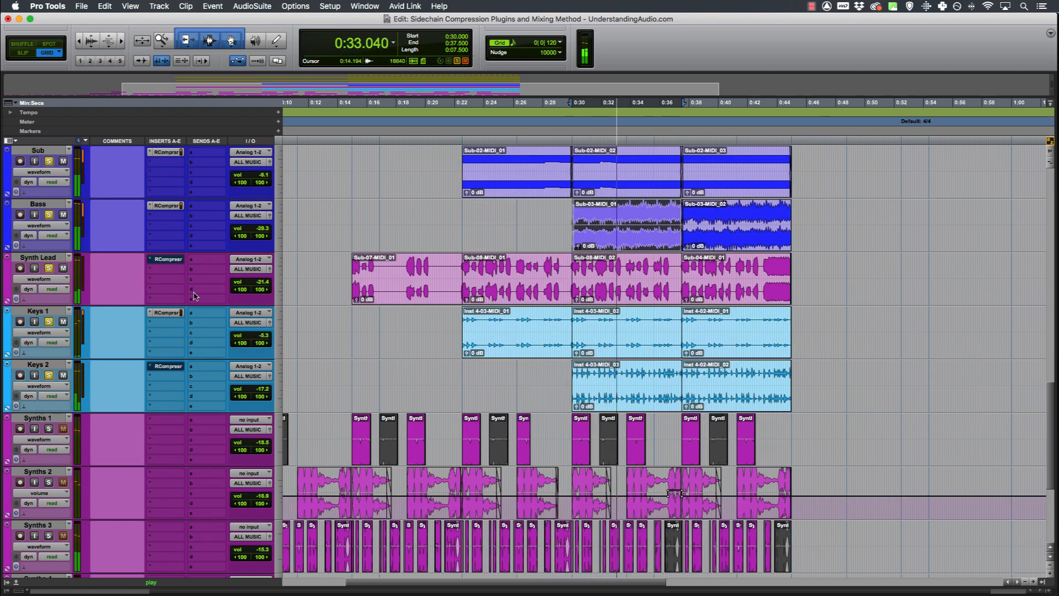
drag(178, 315, 184, 423)
click(51, 429)
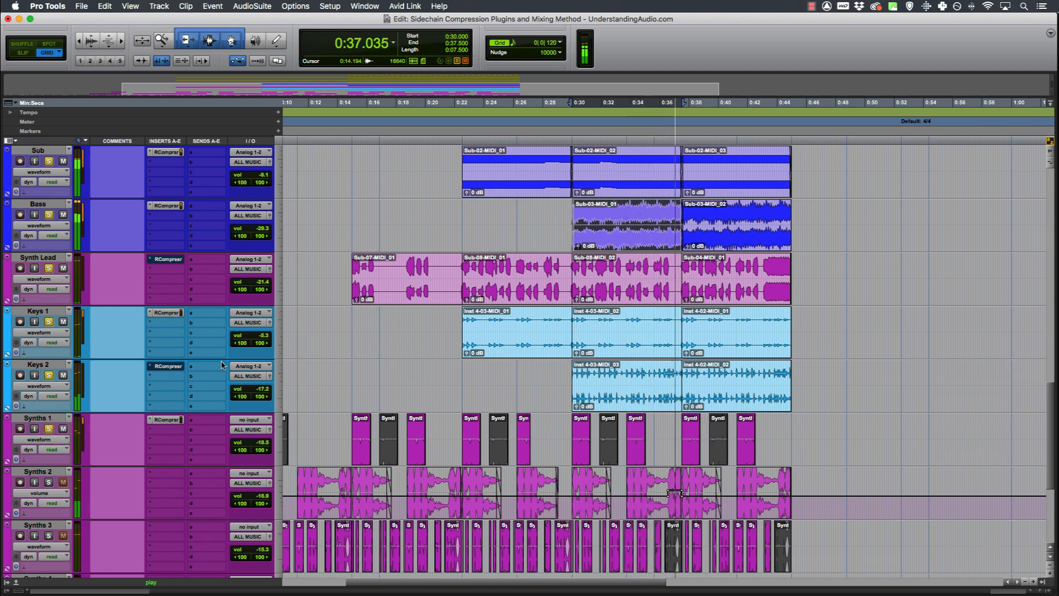
scroll(222, 365, down, 4)
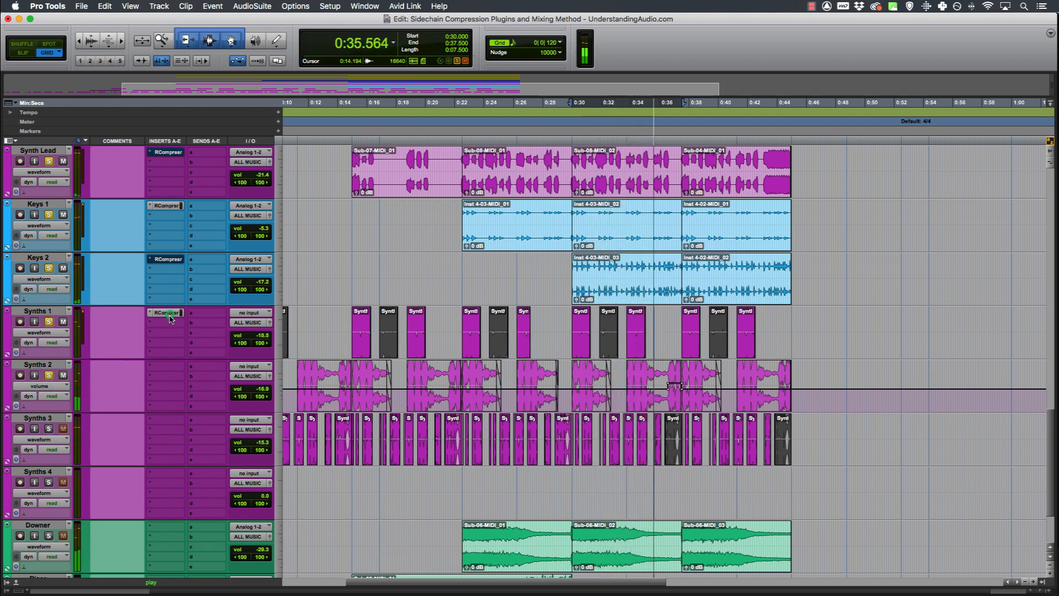
drag(168, 313, 171, 367)
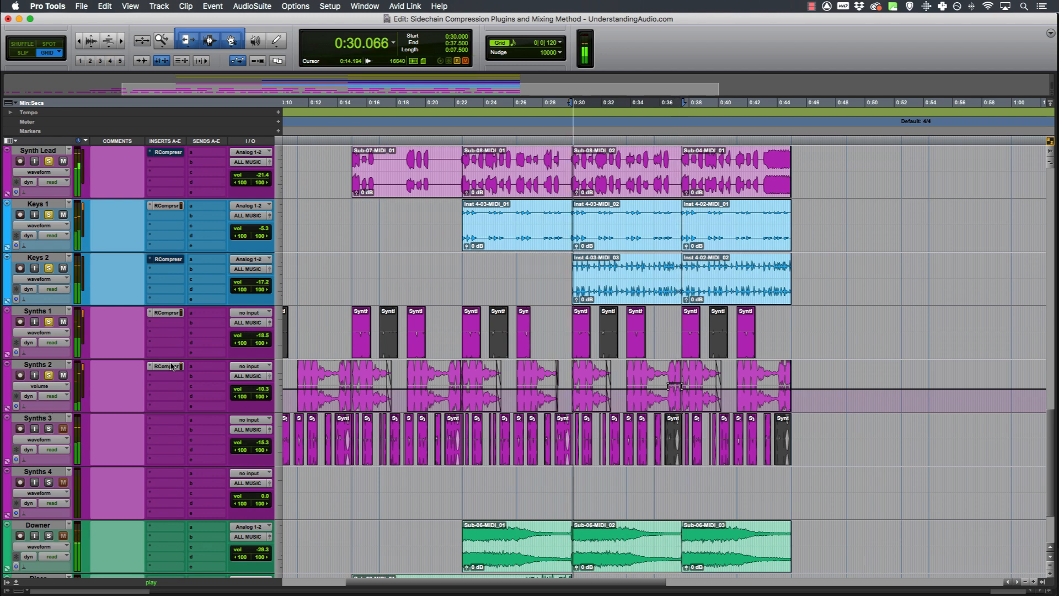
- Set the Synths 2 RCompressor's threshold to -18.0 and release to 11.8, and copy the compressor to the soloed Synths 3 track
click(171, 366)
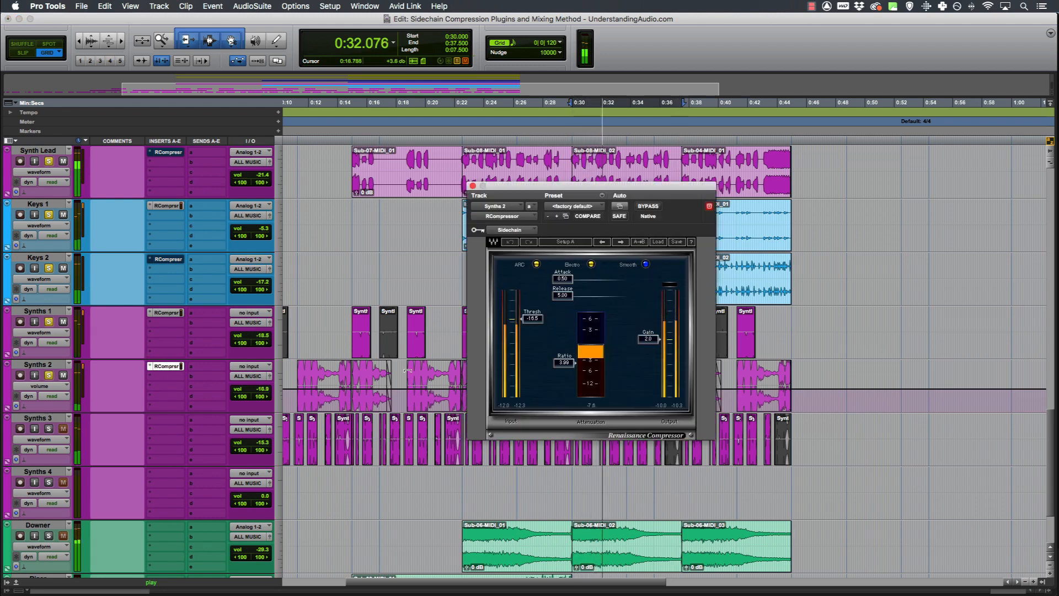
click(532, 319)
drag(533, 318, 532, 312)
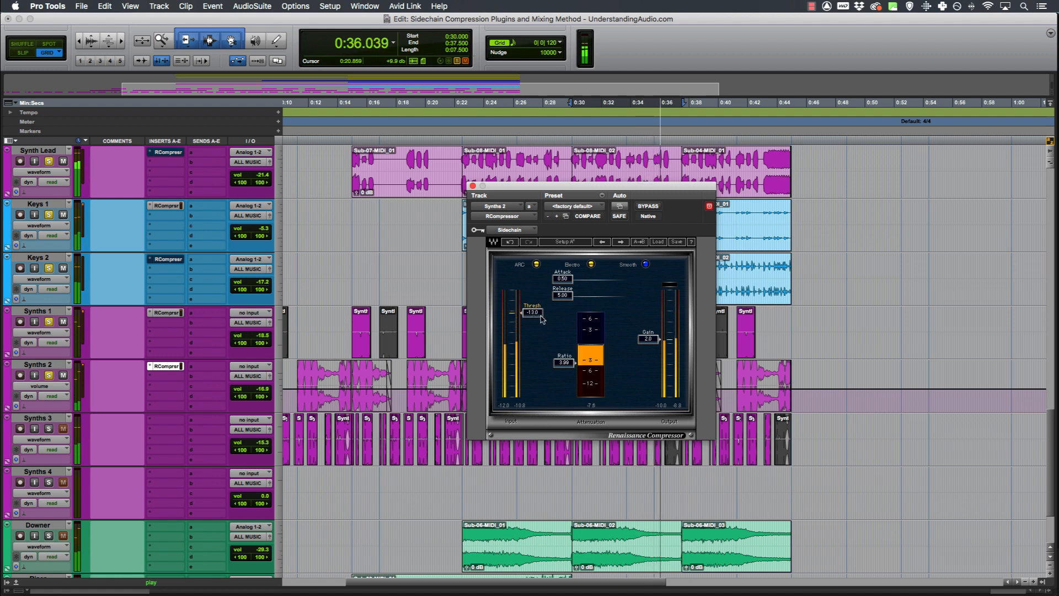
drag(562, 295, 538, 321)
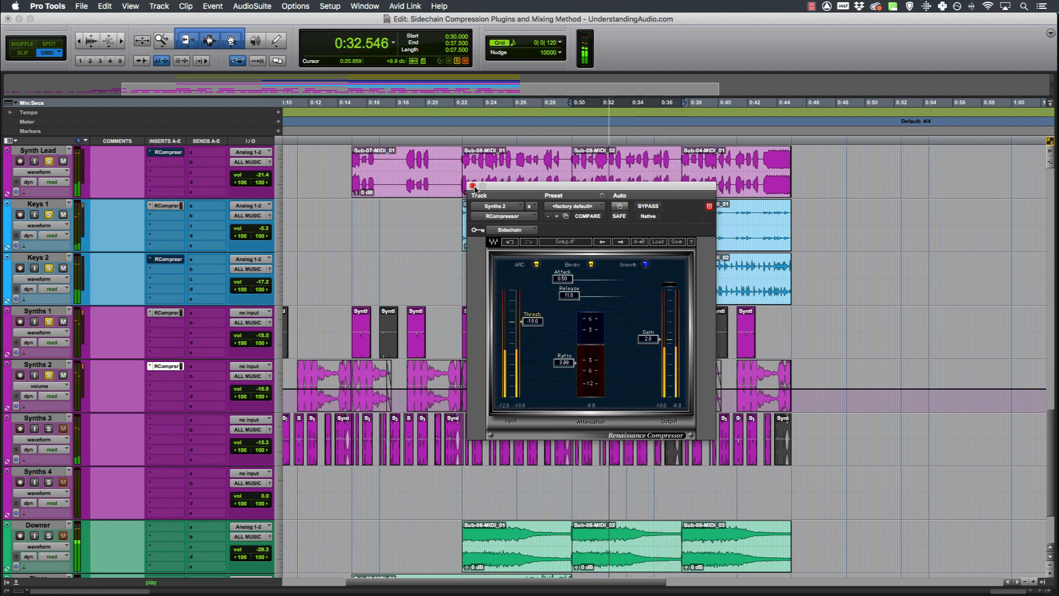
click(473, 186)
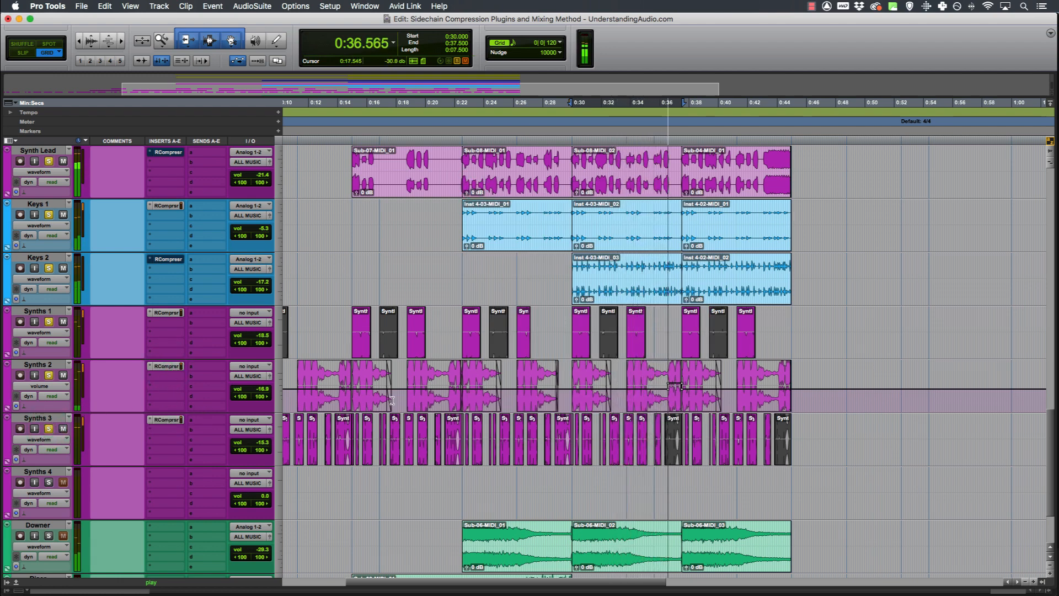
- Lower the Bass RCompressor's gain to 1.4 during playback and clear the meters' clip indicators
scroll(392, 403, down, 3)
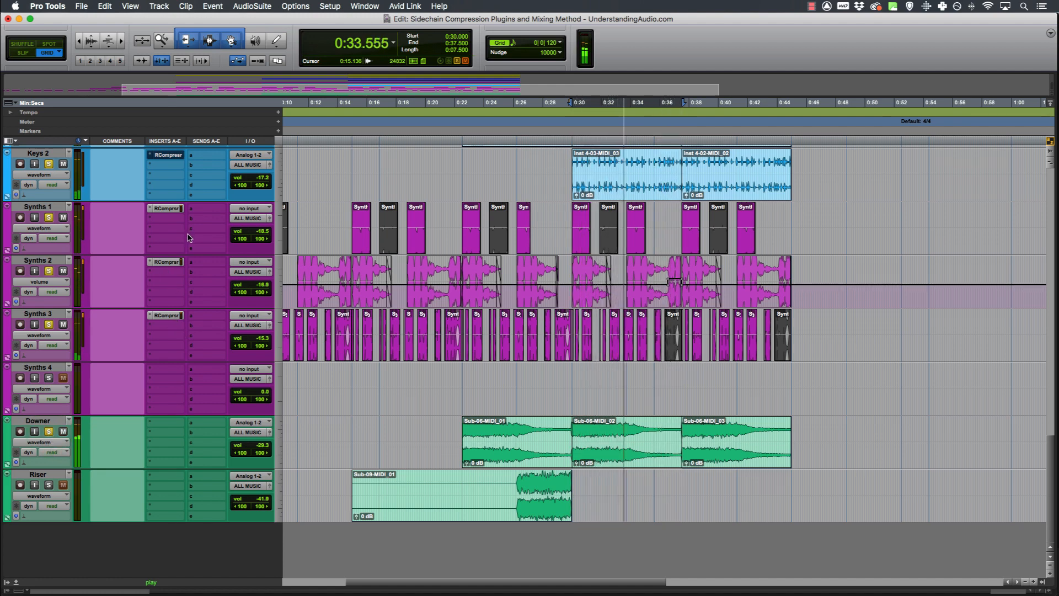
scroll(167, 269, up, 1)
scroll(173, 176, up, 1)
scroll(172, 176, up, 2)
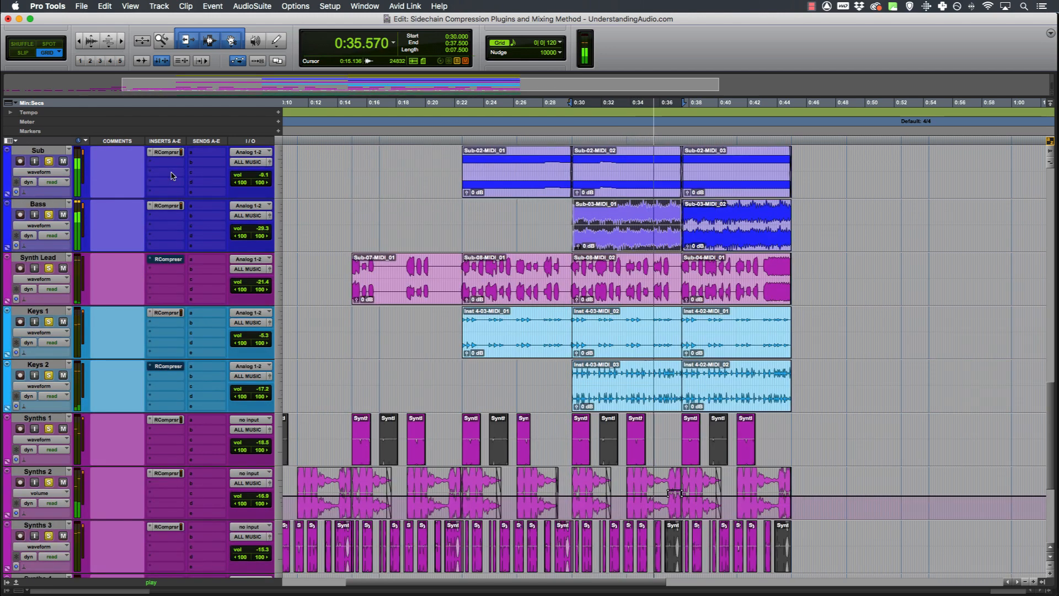
click(167, 206)
key(space)
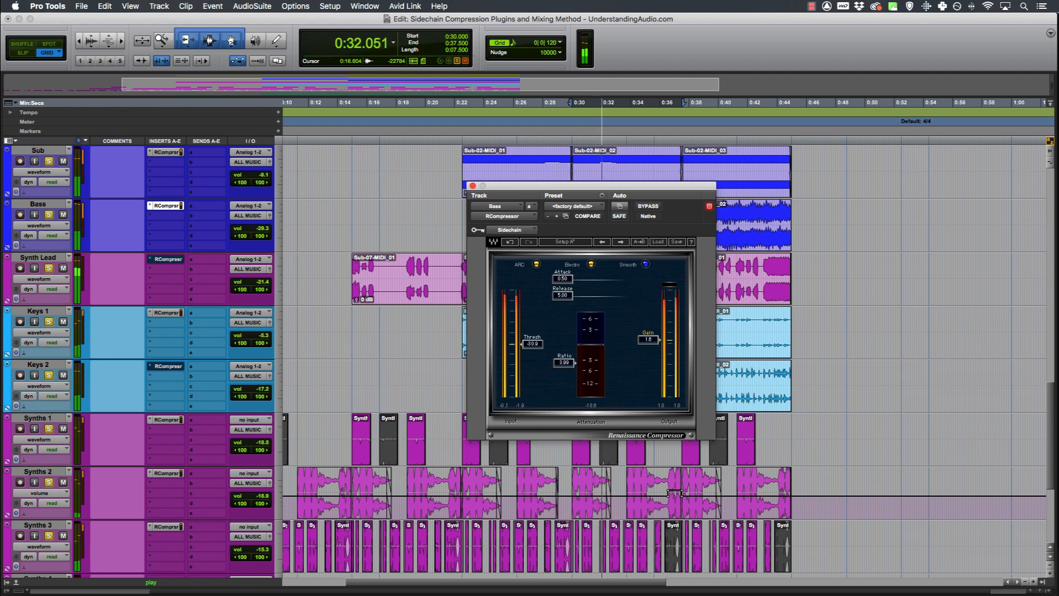
key(alt+c)
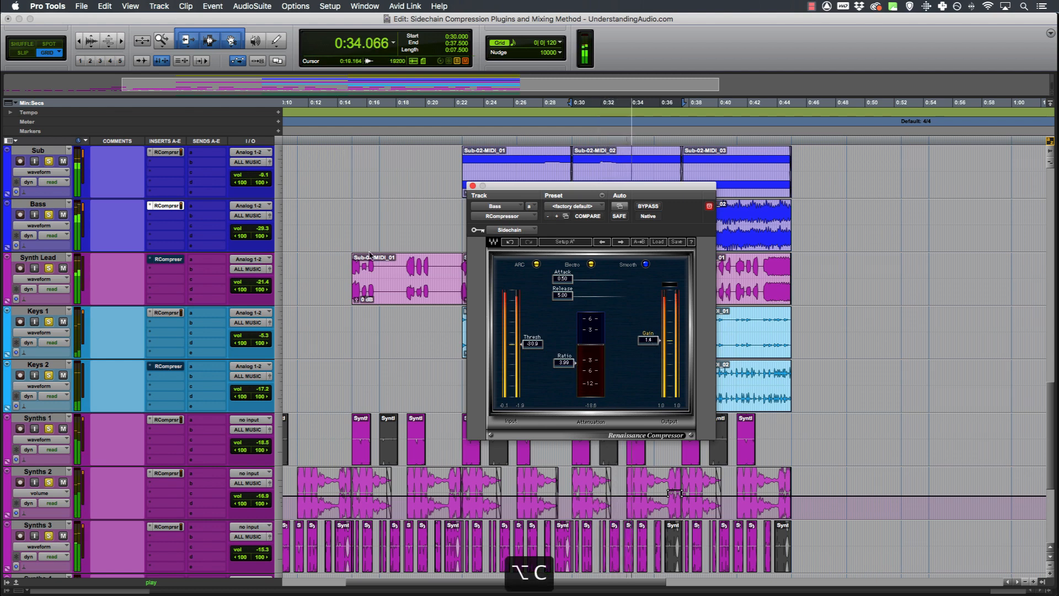
- Copy the Bass track's RCompressor to the first insert of the Downer track
click(169, 207)
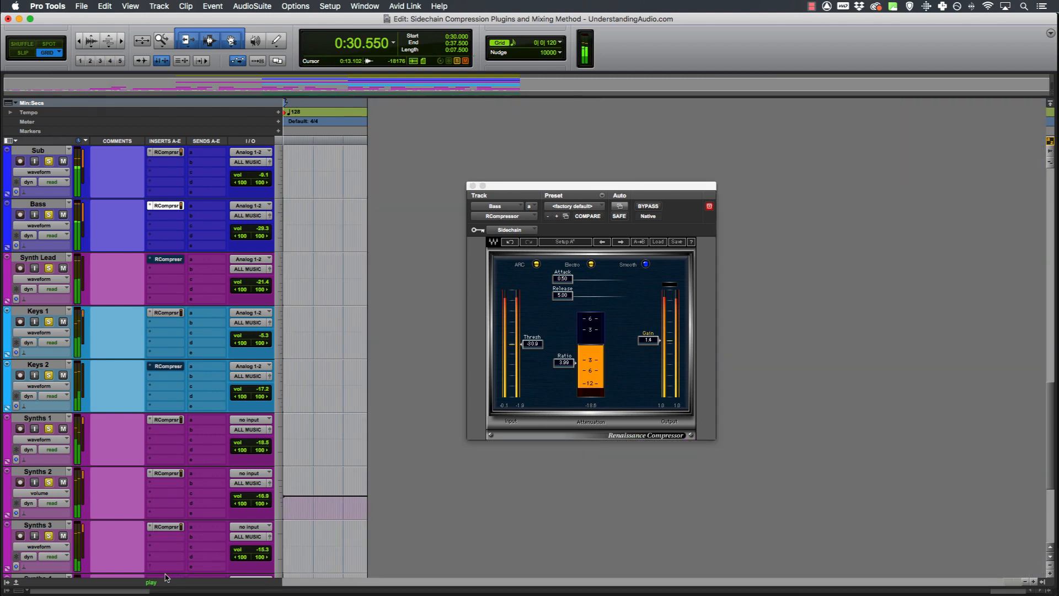
scroll(166, 574, down, 3)
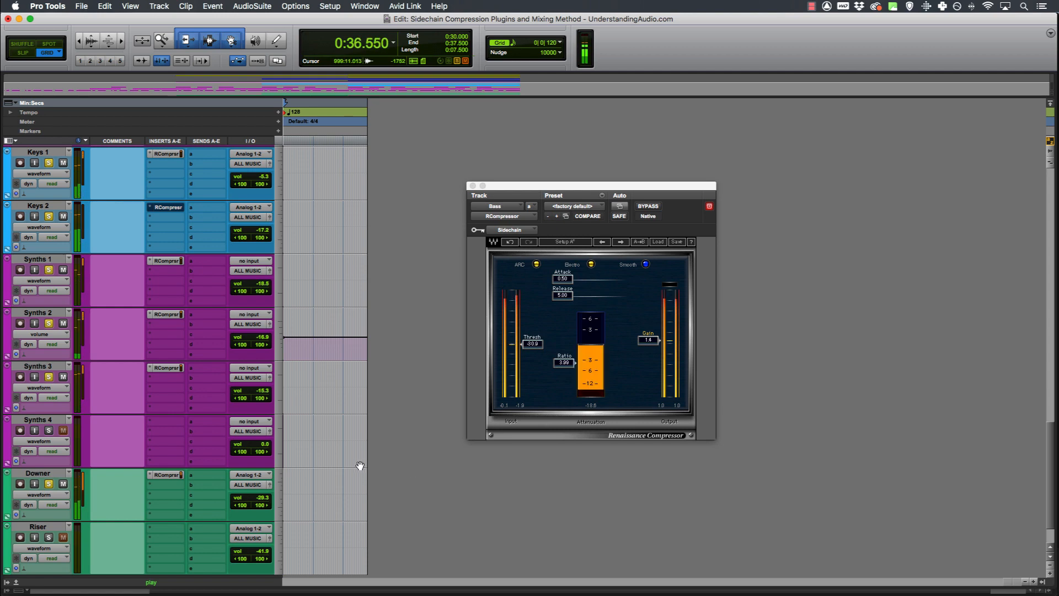
scroll(350, 407, down, 1)
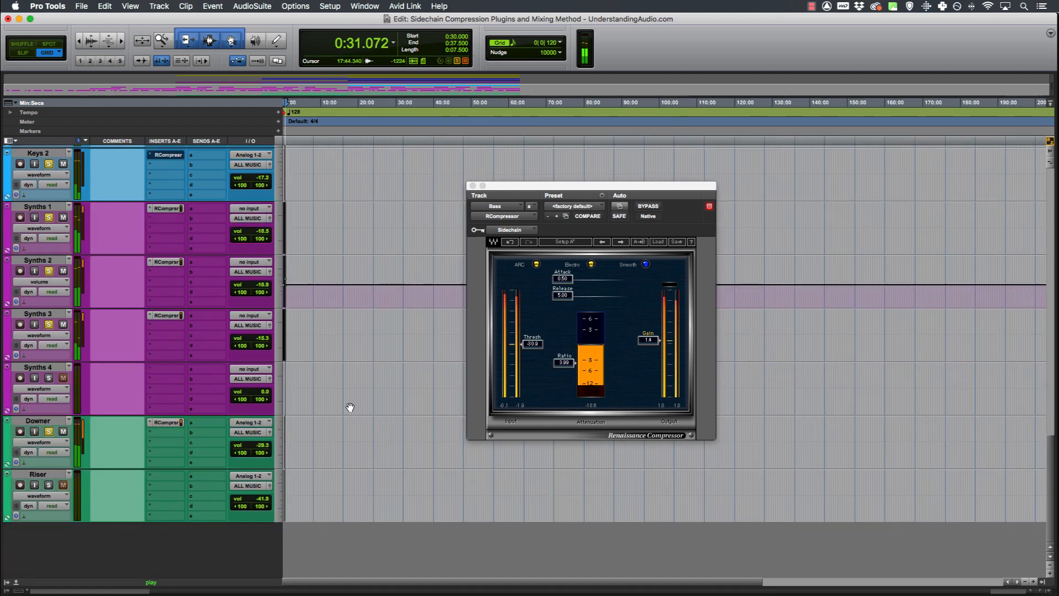
- On the Downer track's RCompressor, set the threshold to -17.6 and the release to 6.73 during playback
key(t)
key(t)
key(t)
key(t)
key(t)
key(t)
key(t)
key(t)
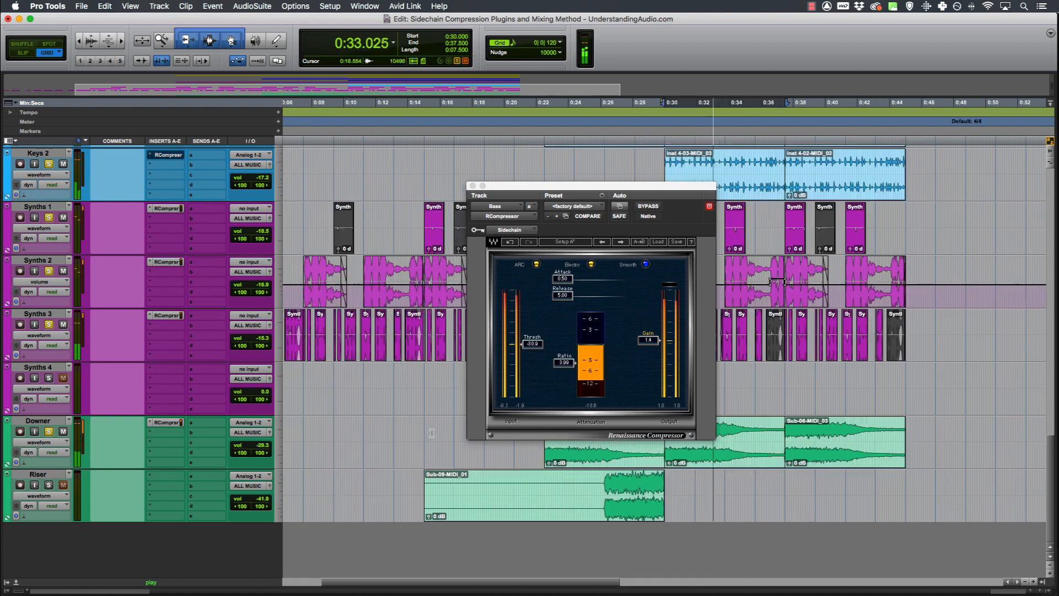
drag(518, 190, 347, 133)
click(167, 422)
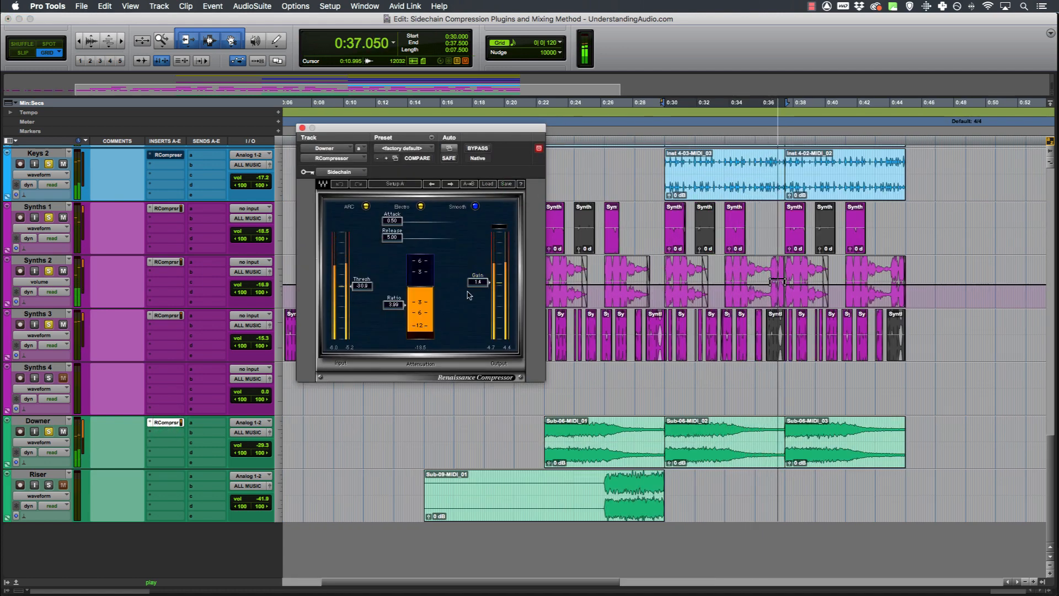
drag(361, 285, 397, 240)
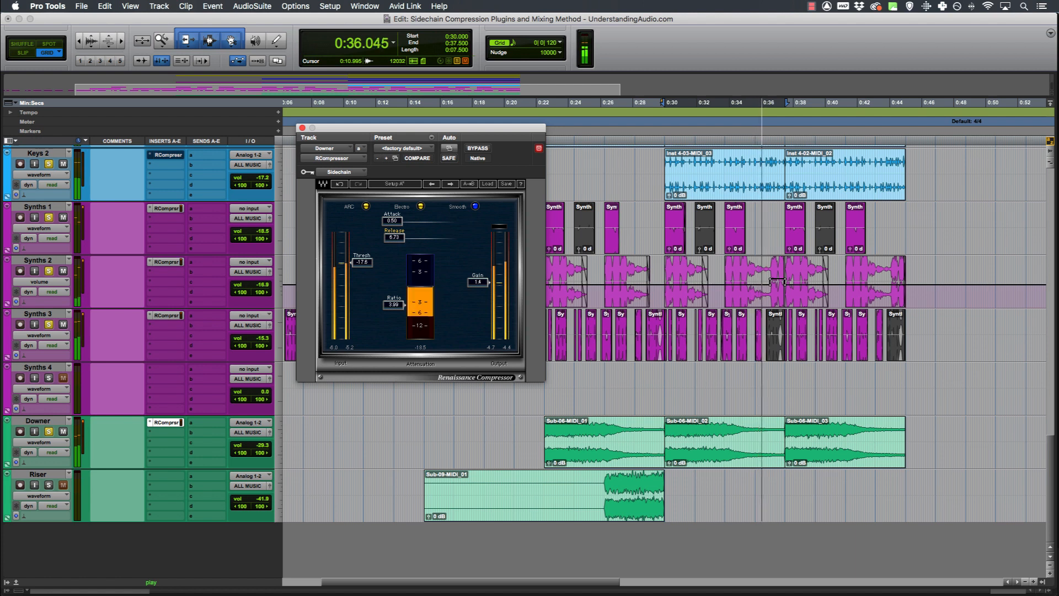
- Compare the Downer RCompressor against bypass, leave it engaged, and close its plug-in window
super+click(168, 422)
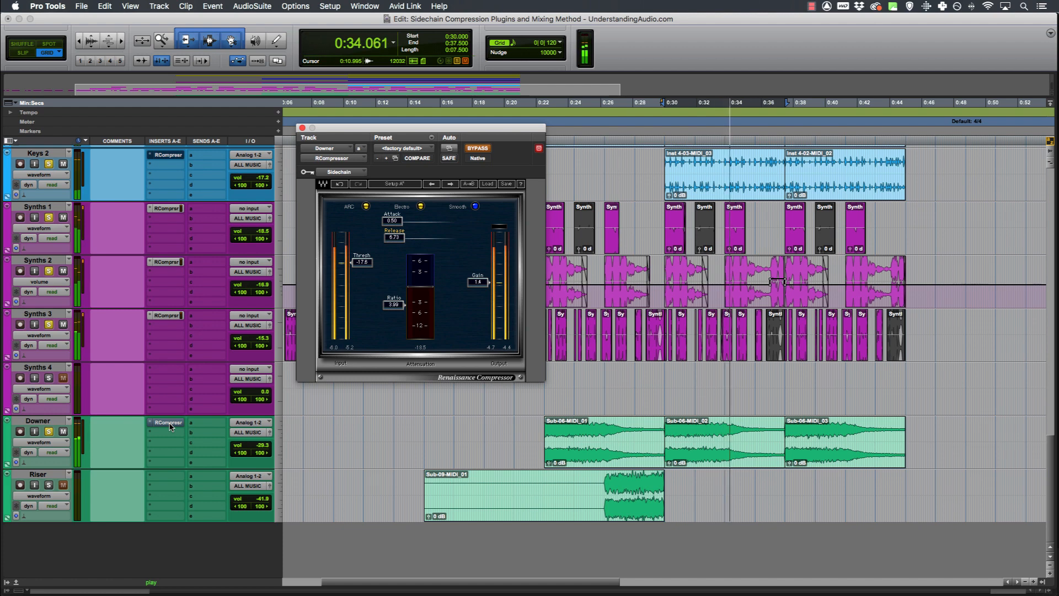
super+click(167, 423)
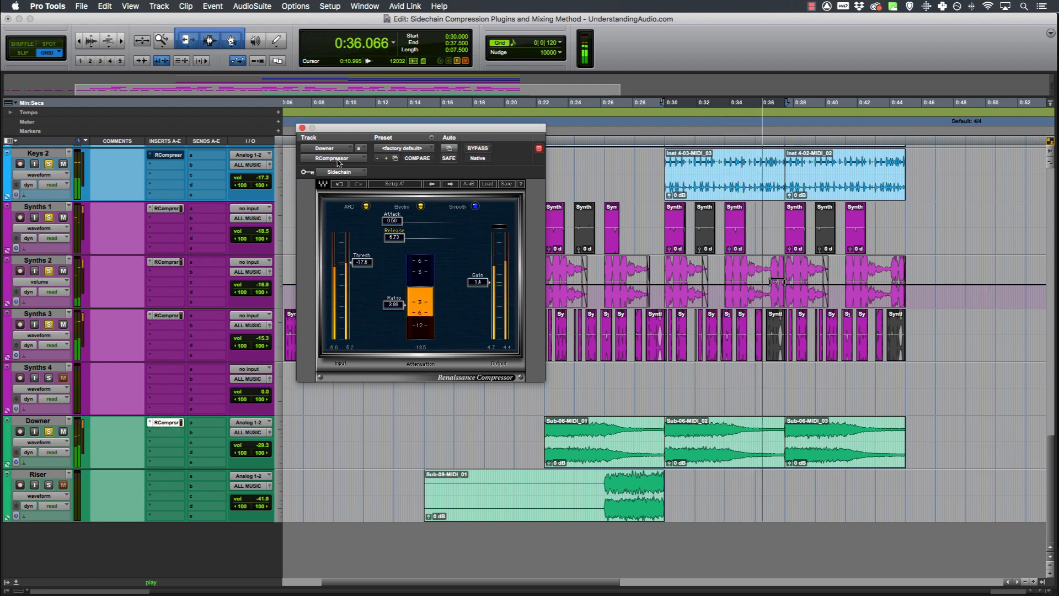
click(301, 127)
key(space)
- Clear the track solos and select every track from Kick Send through Downer
scroll(301, 224, up, 2)
scroll(300, 225, up, 1)
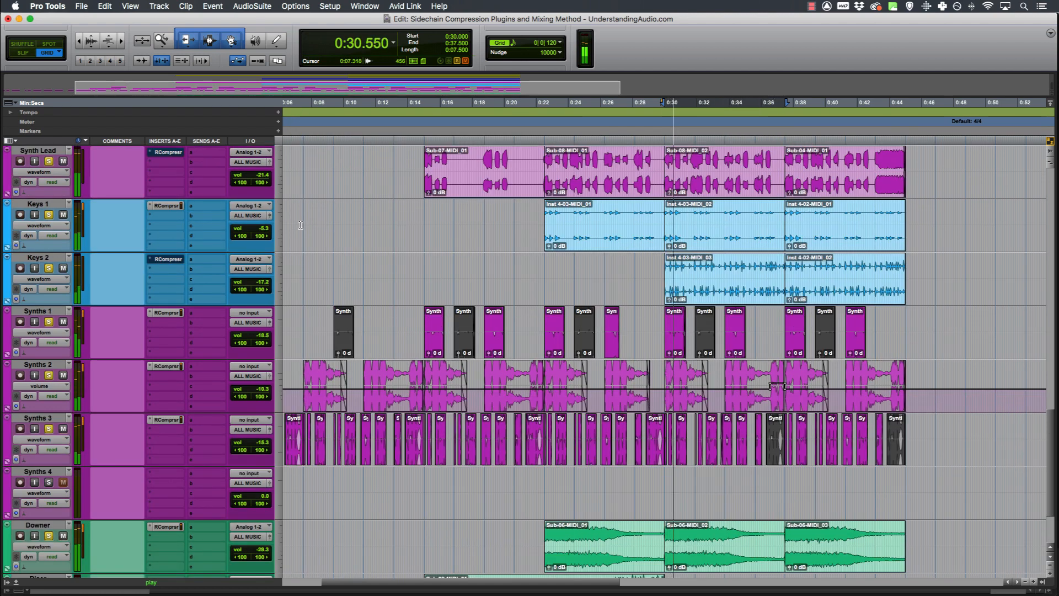
scroll(524, 265, up, 2)
scroll(524, 264, up, 2)
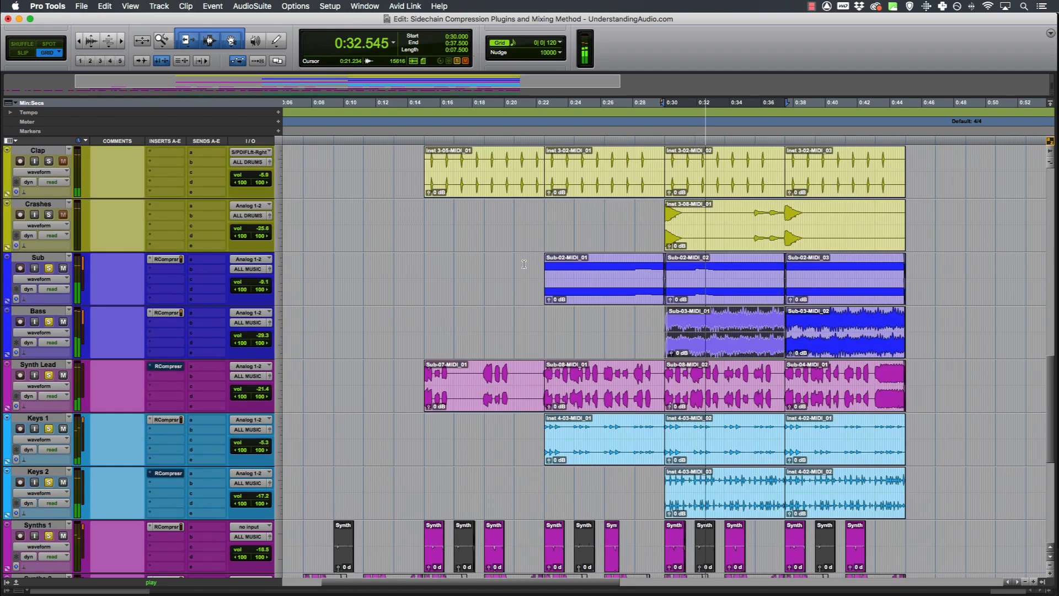
scroll(524, 264, up, 2)
scroll(524, 264, up, 2)
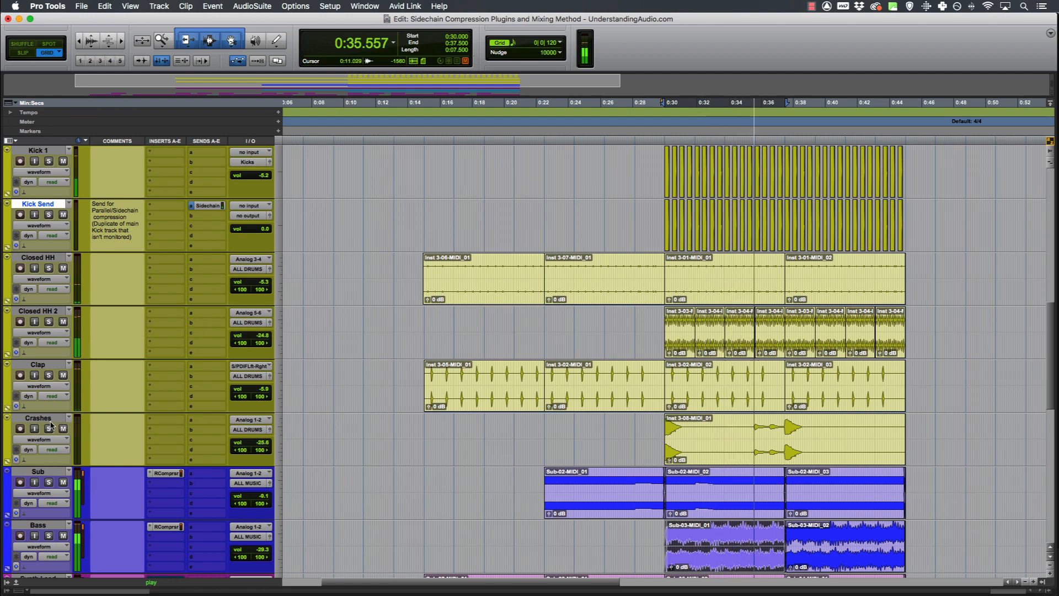
scroll(55, 430, down, 10)
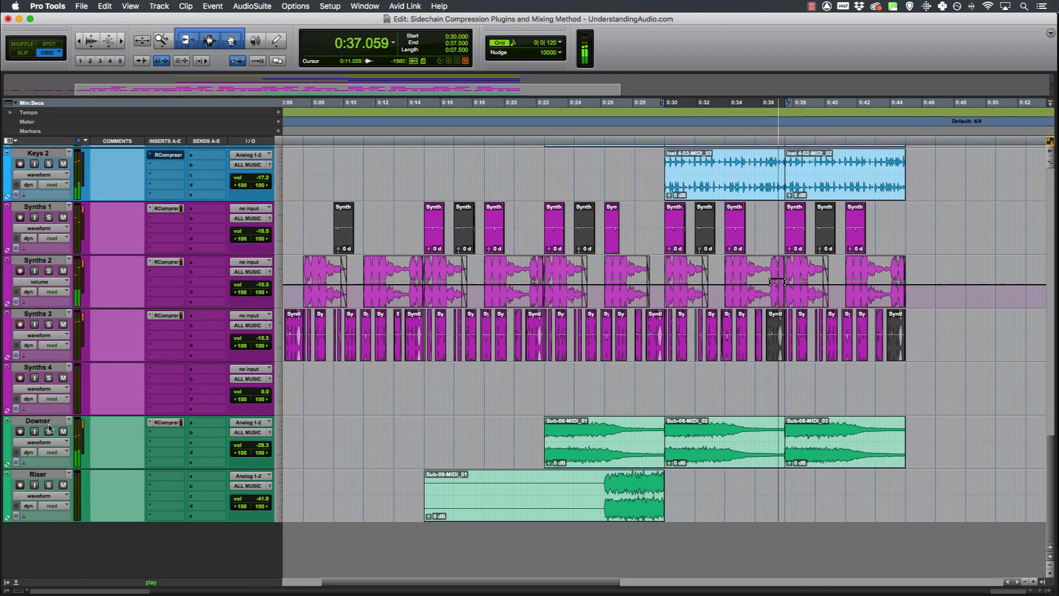
shift+click(49, 423)
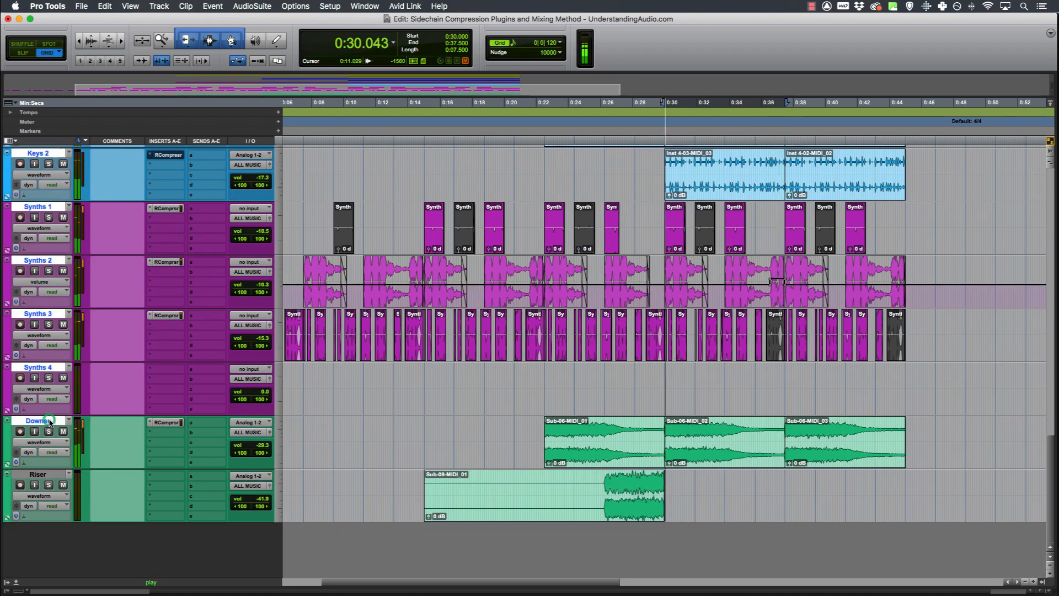
- Compare the RCompressors on all selected tracks against bypass at once, leaving them all engaged
click(169, 422)
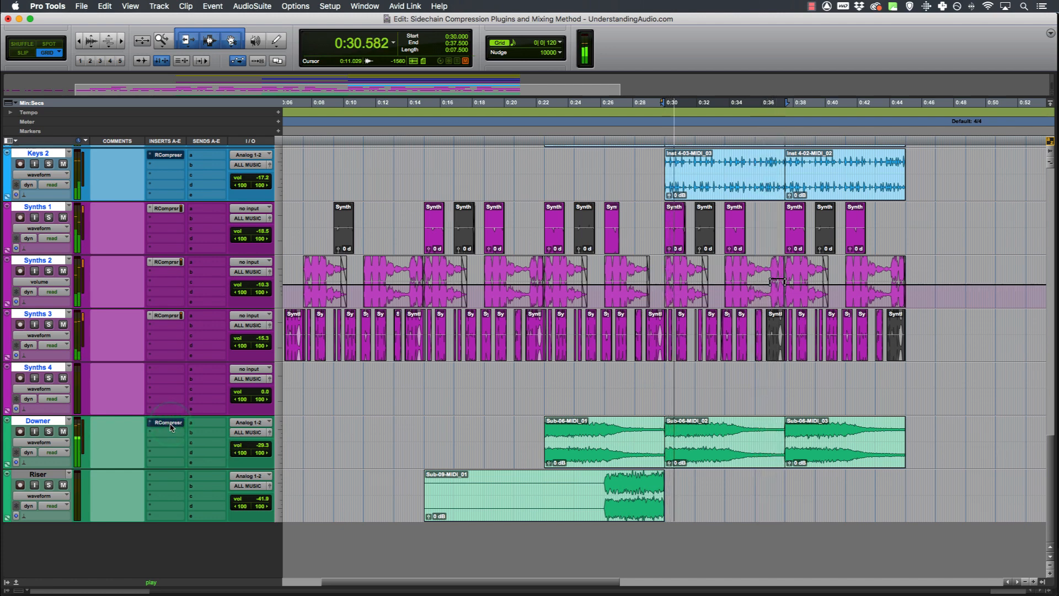
super+click(170, 428)
super+click(171, 427)
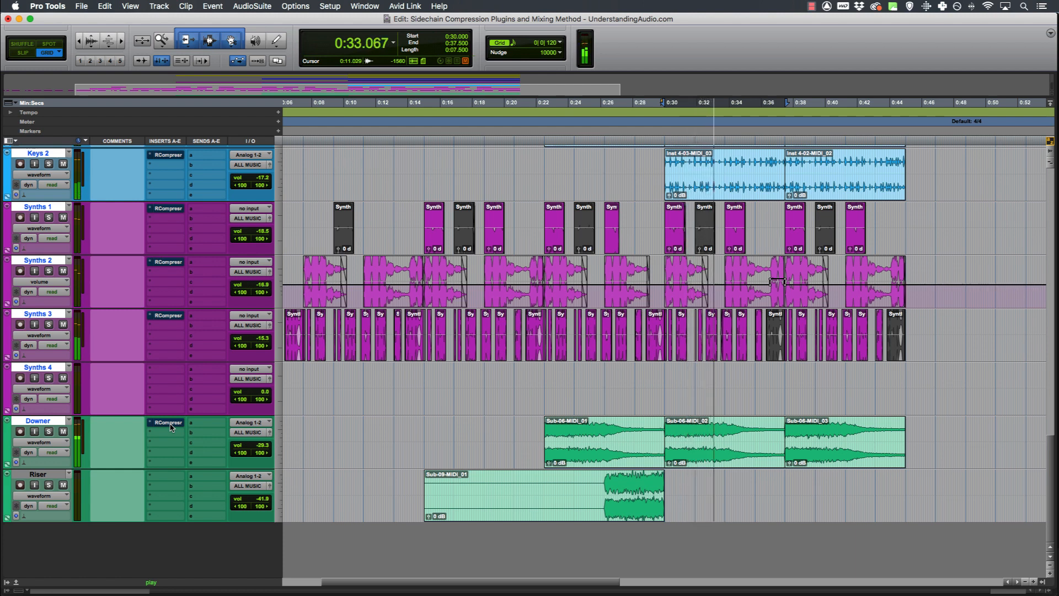
alt+super+click(171, 427)
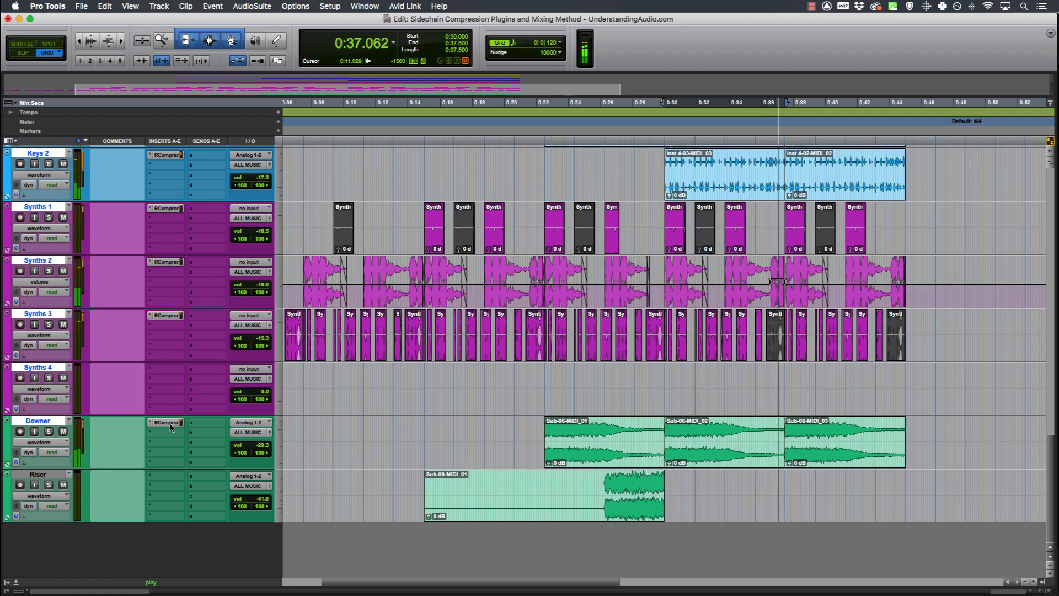
- Bypass the RCompressors on the Synth Lead and Keys 2 tracks, and stop playback
scroll(171, 426, up, 5)
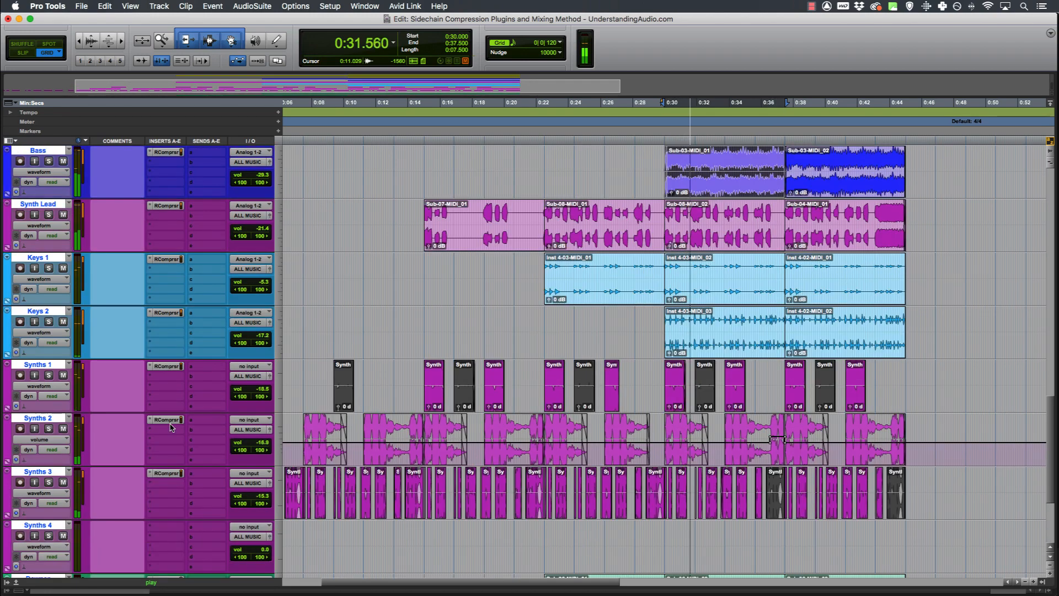
scroll(171, 426, up, 3)
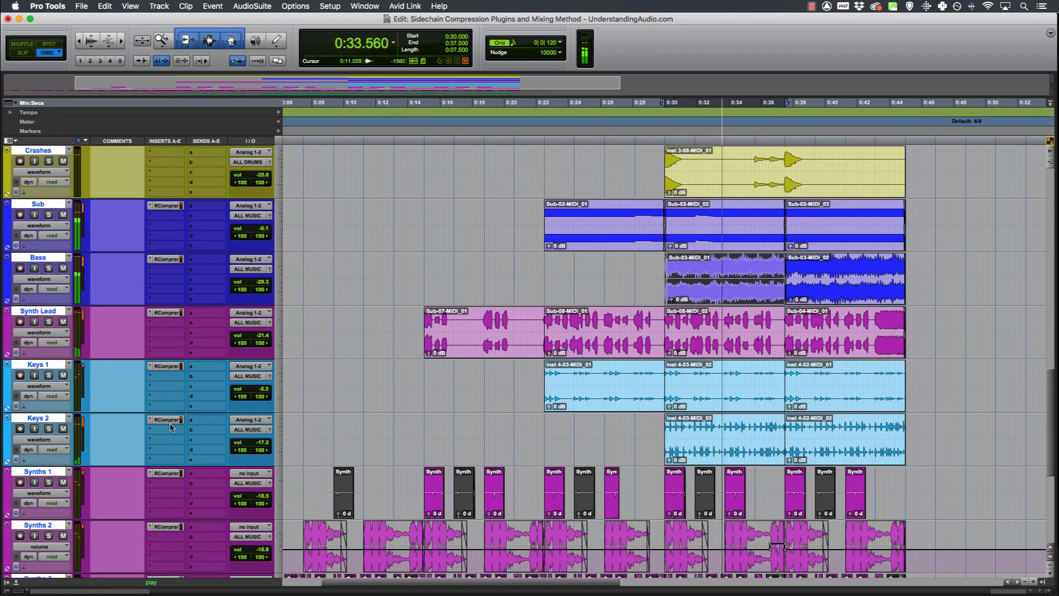
click(171, 314)
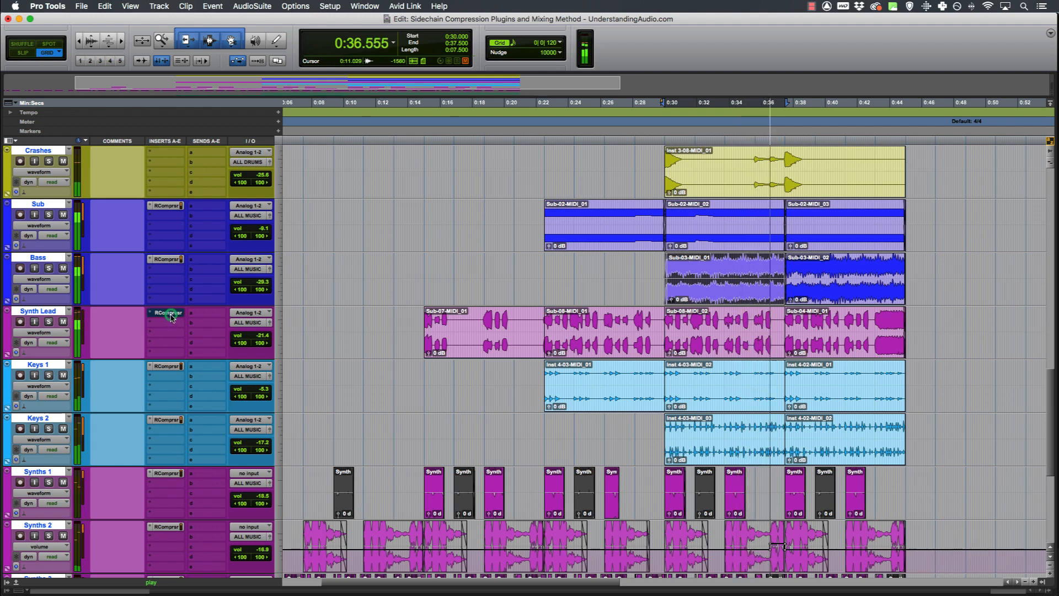
click(169, 423)
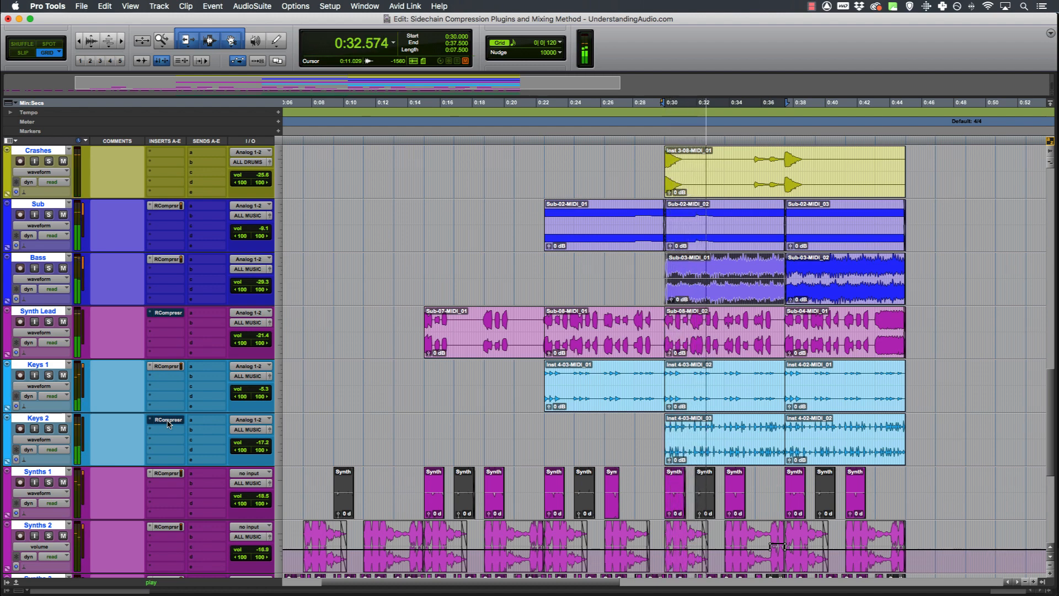
key(space)
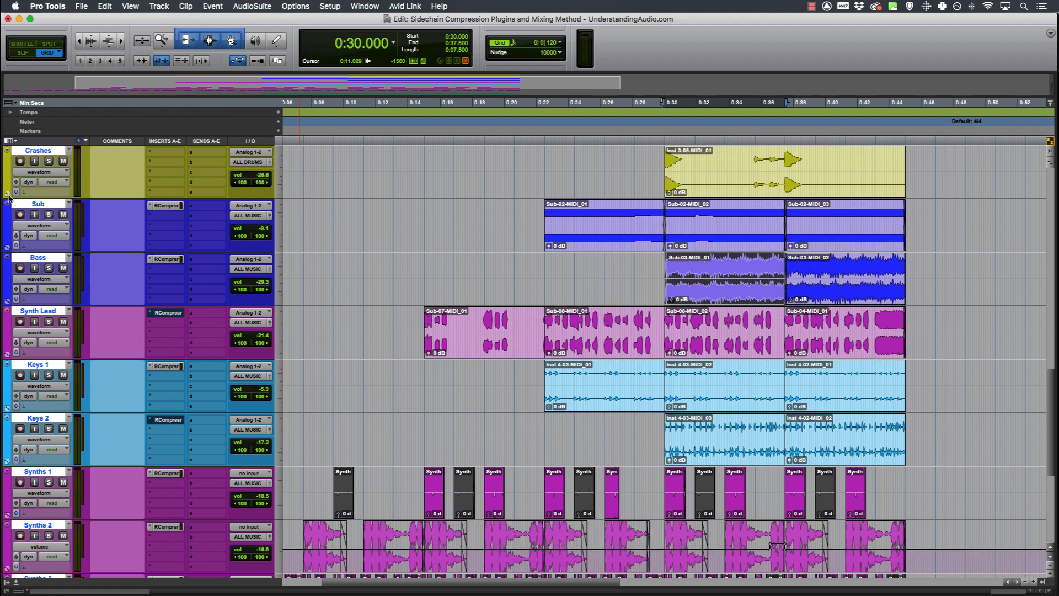
- Clear the track selection, insert a stereo Dyn3 De-Esser on the Sub track's second insert, and close its window
click(42, 208)
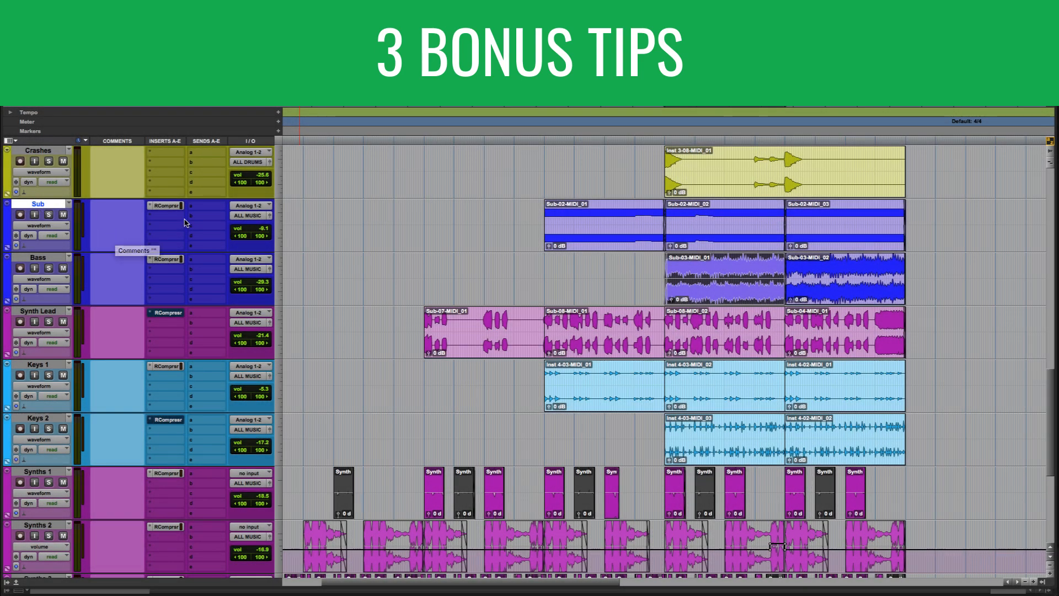
click(50, 205)
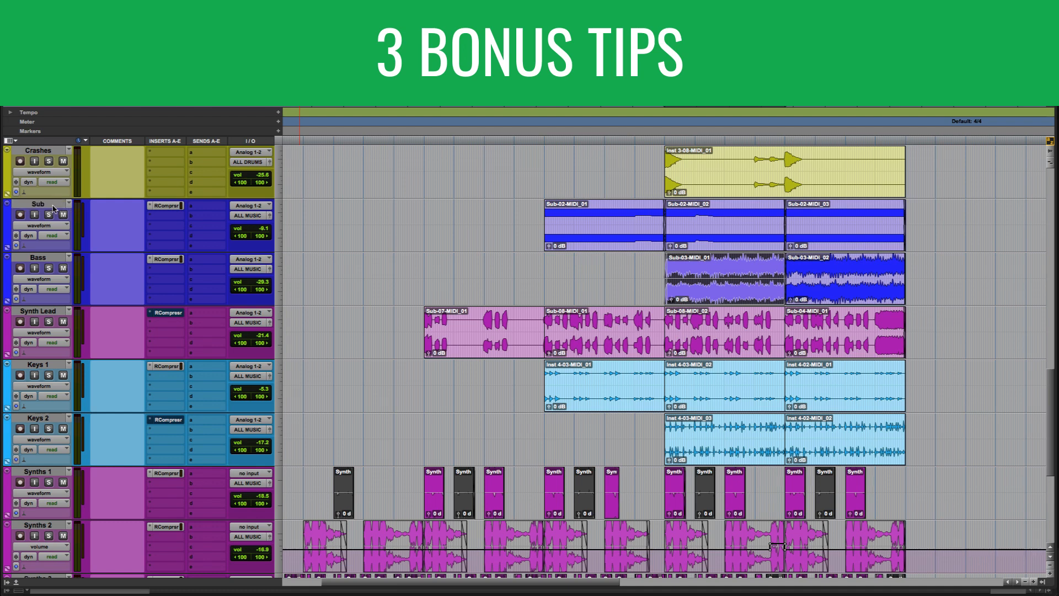
click(167, 216)
mouse_move(199, 216)
mouse_move(308, 230)
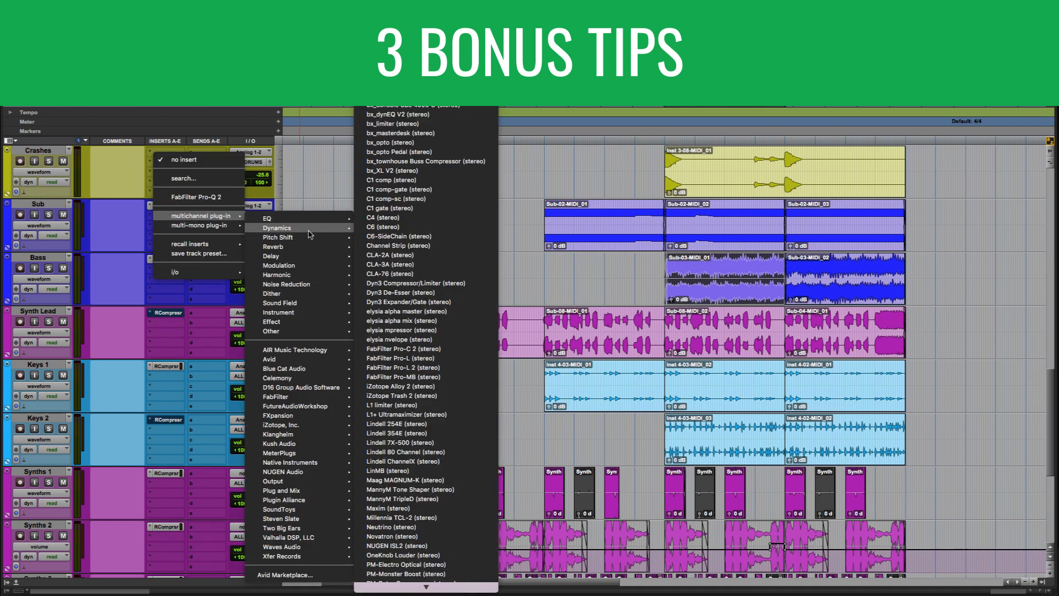
click(401, 292)
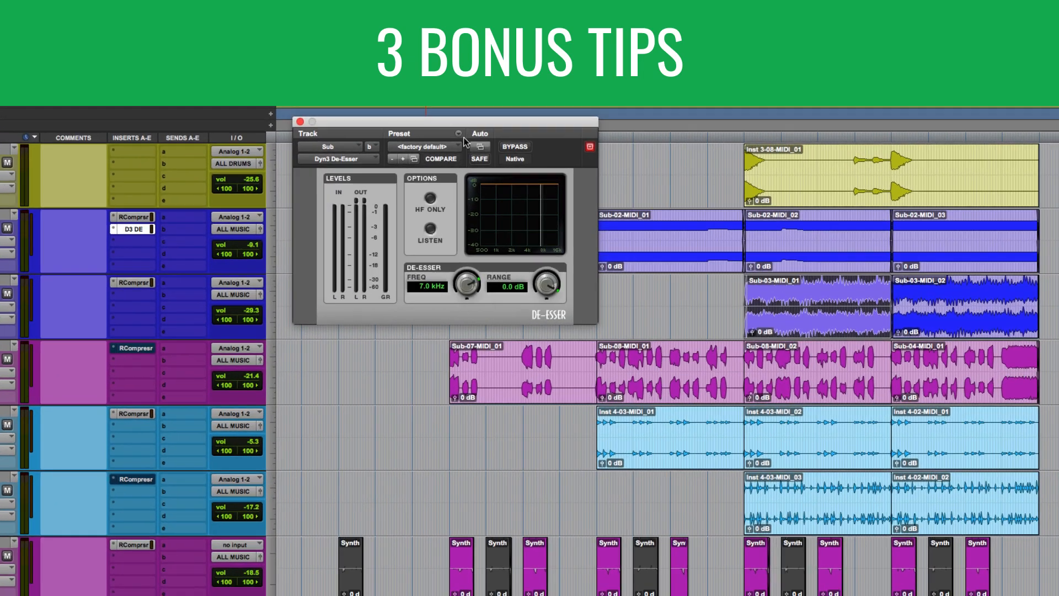
drag(436, 129, 446, 174)
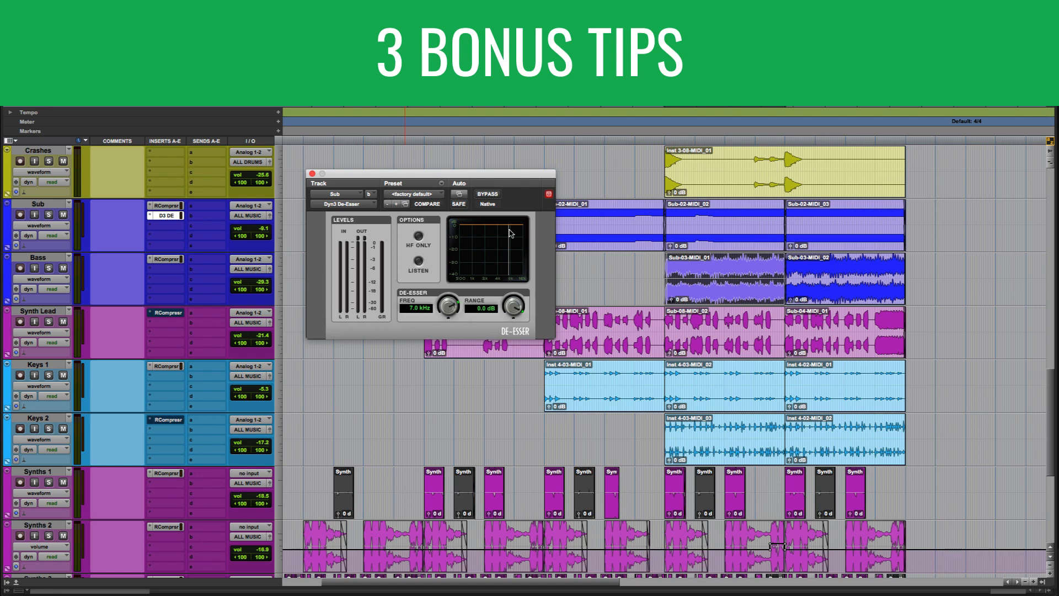
click(313, 173)
- Select the middle clip on the Downer track
scroll(607, 316, down, 5)
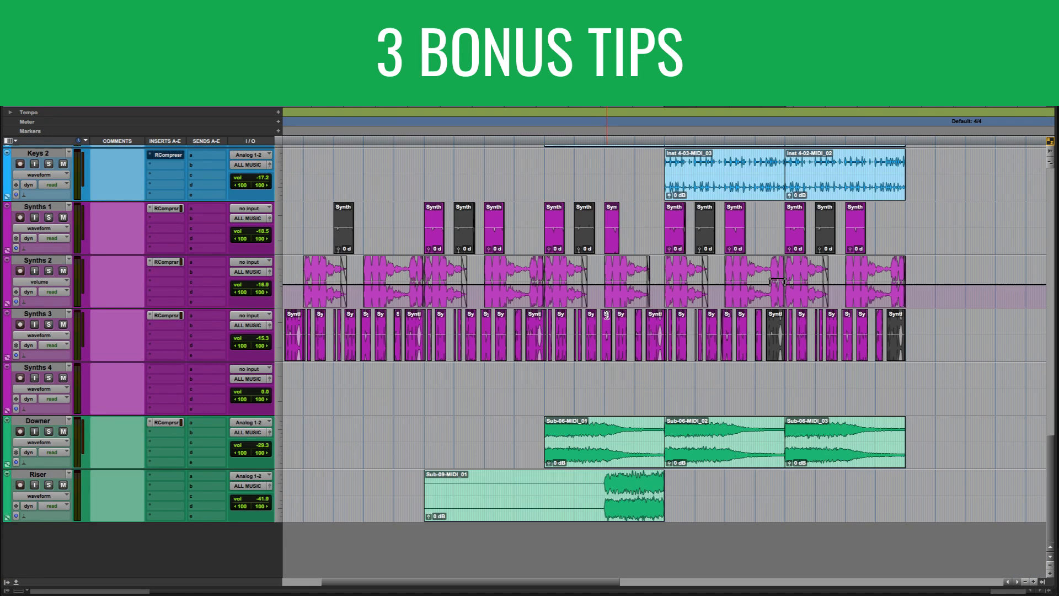
click(716, 454)
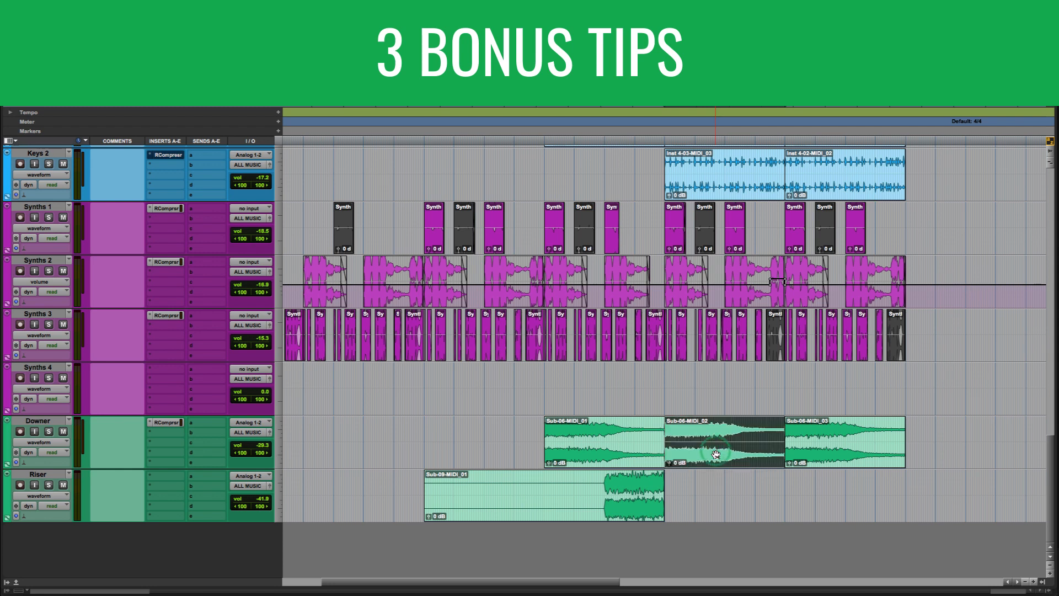